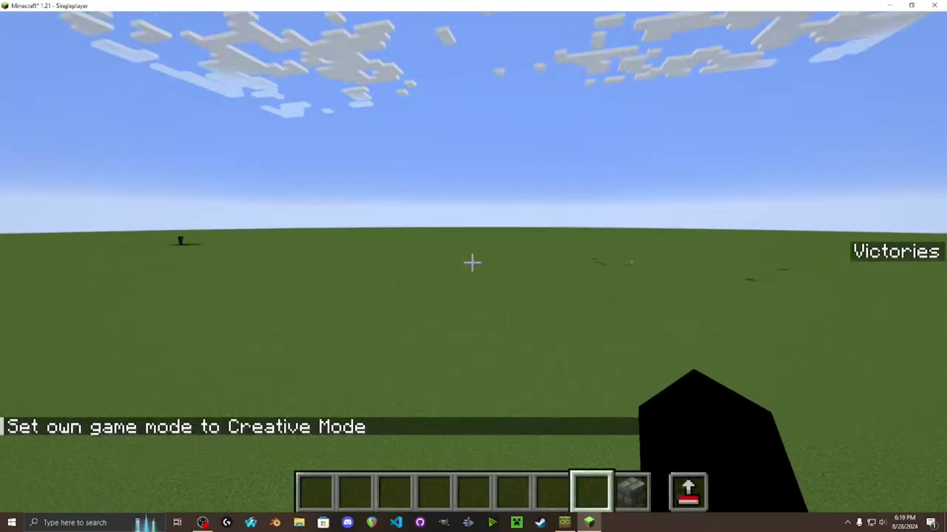
key(F5)
key(F5)
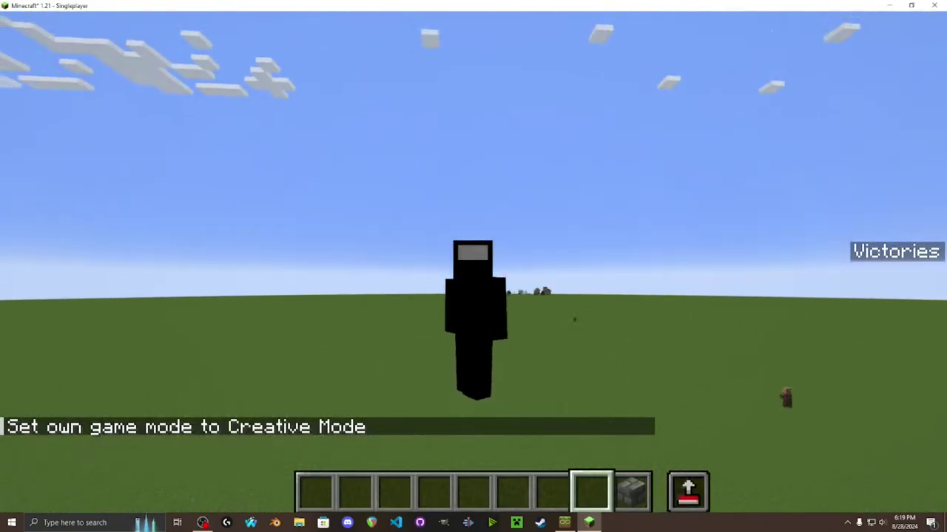
key(shift)
mouse_move(473, 266)
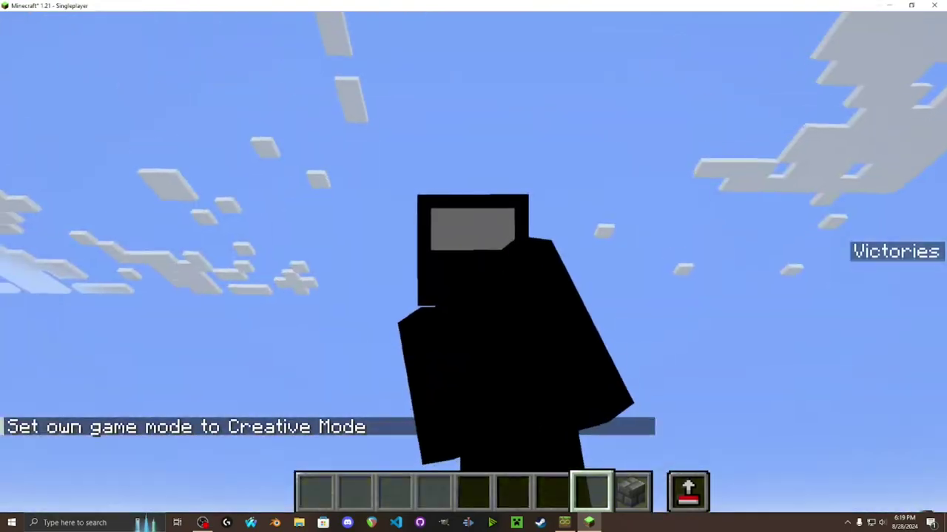
key(F5)
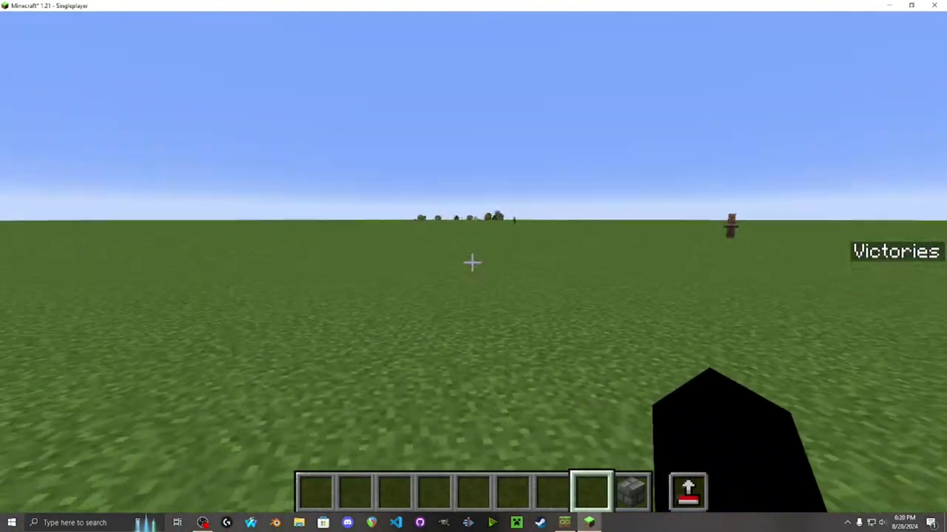
Pause the Minecraft game, switch to Paint with a blank canvas and maximize its window
key(Escape)
click(94, 521)
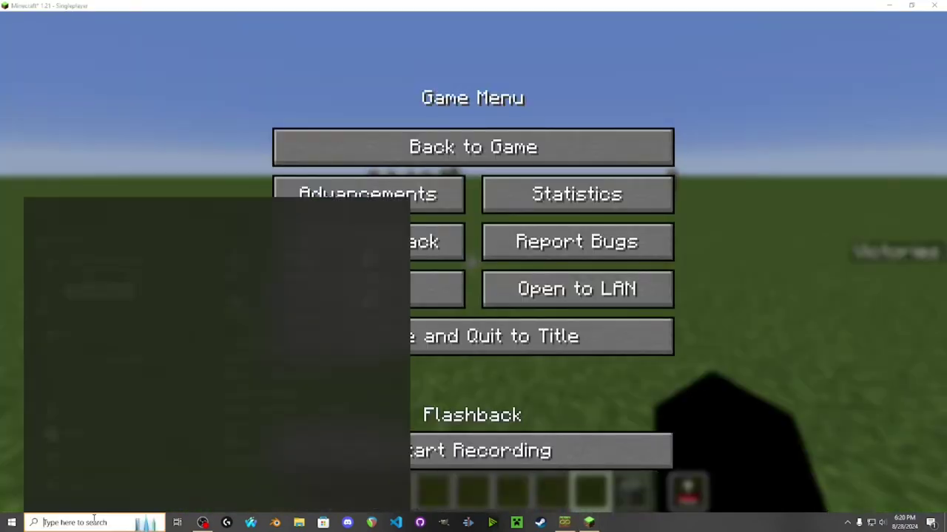
text(paint)
key(Return)
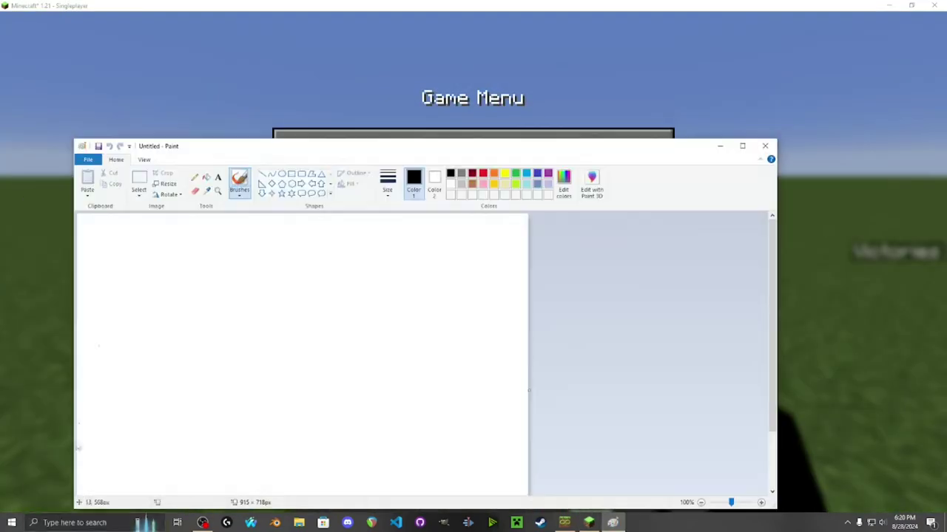
click(740, 146)
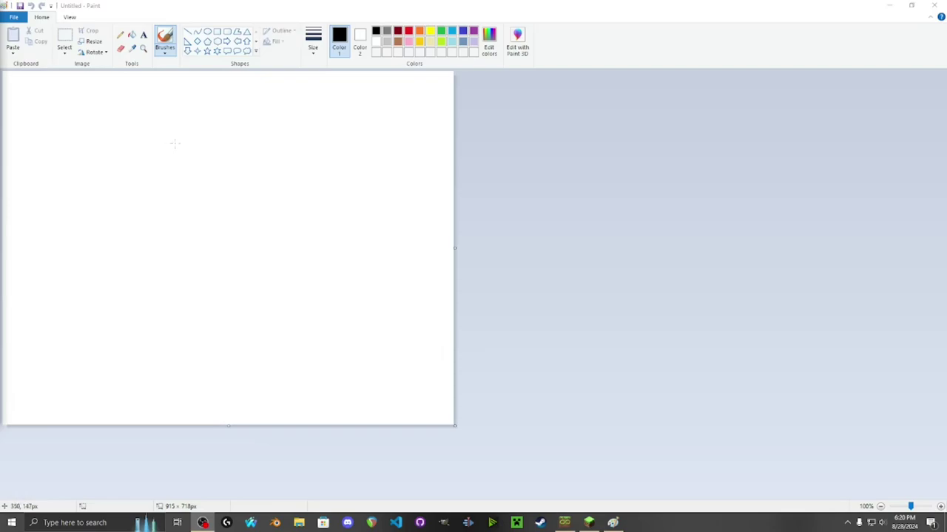
Draw a rough freehand circular outline for the forest boundary and finish the "Spooky House" label near its upper edge
mouse_move(172, 139)
mouse_down()
mouse_move(120, 163)
mouse_move(56, 269)
mouse_move(121, 396)
mouse_move(323, 416)
mouse_move(369, 272)
mouse_move(263, 129)
mouse_up()
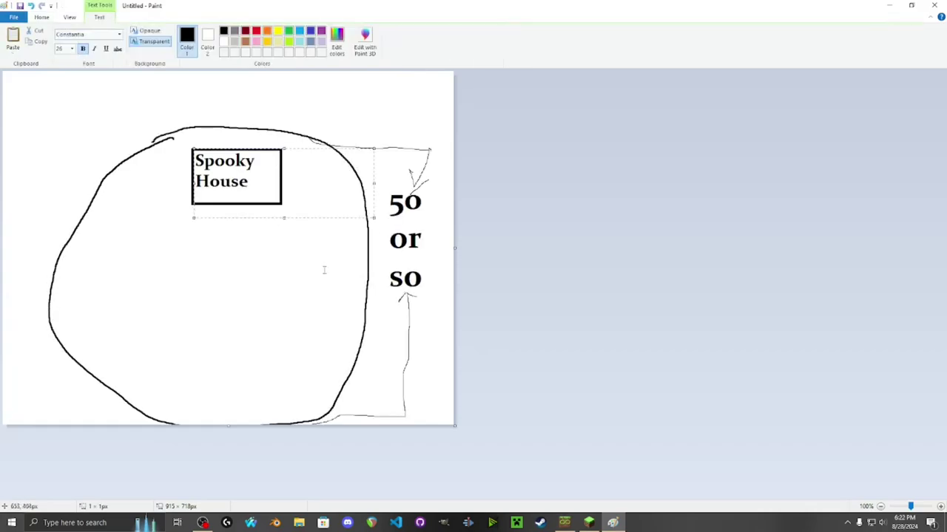
click(318, 268)
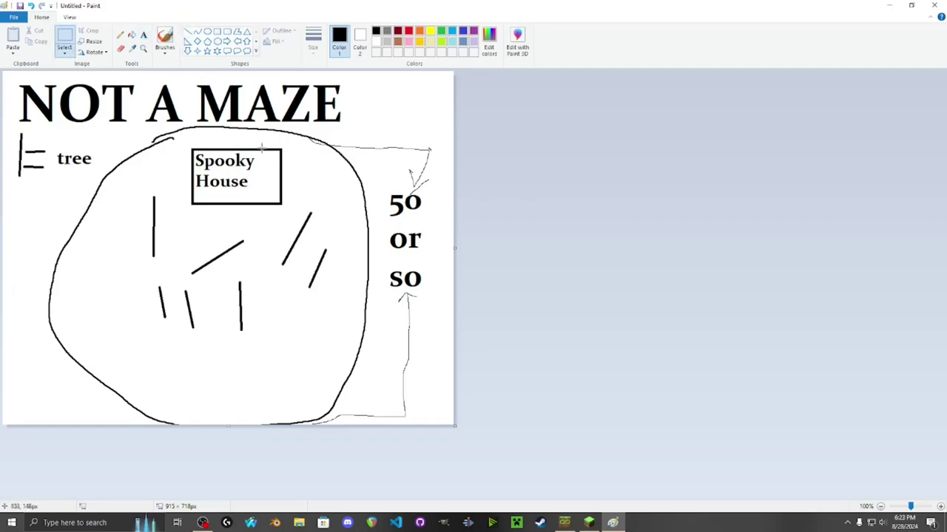
Draw a circle at the western side of the forest outline for the "Mush Area"
click(218, 33)
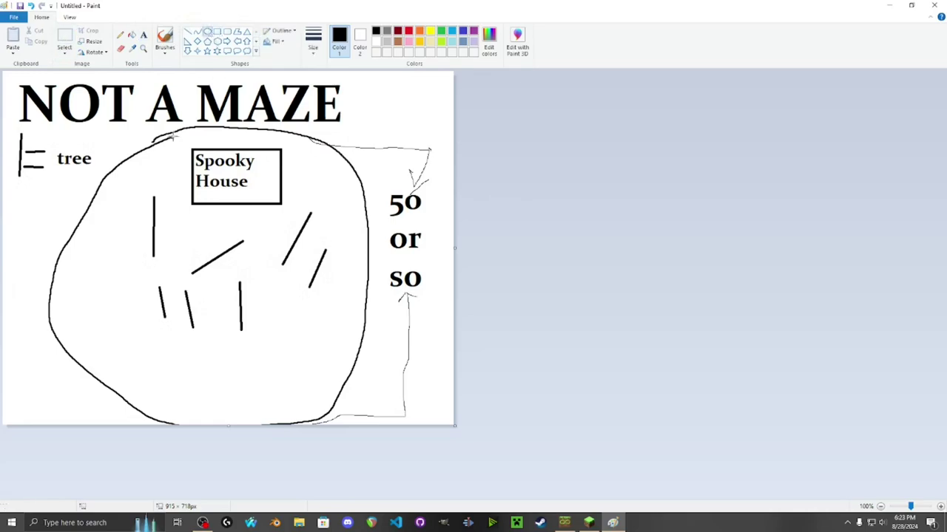
drag(67, 265, 142, 342)
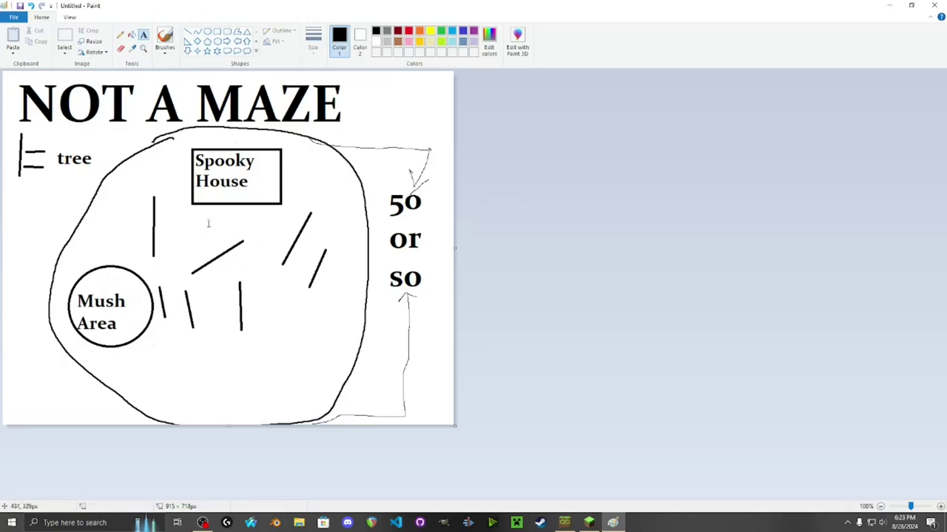
Delete the diagonal tree line just below the Spooky House
click(64, 37)
drag(190, 234, 244, 280)
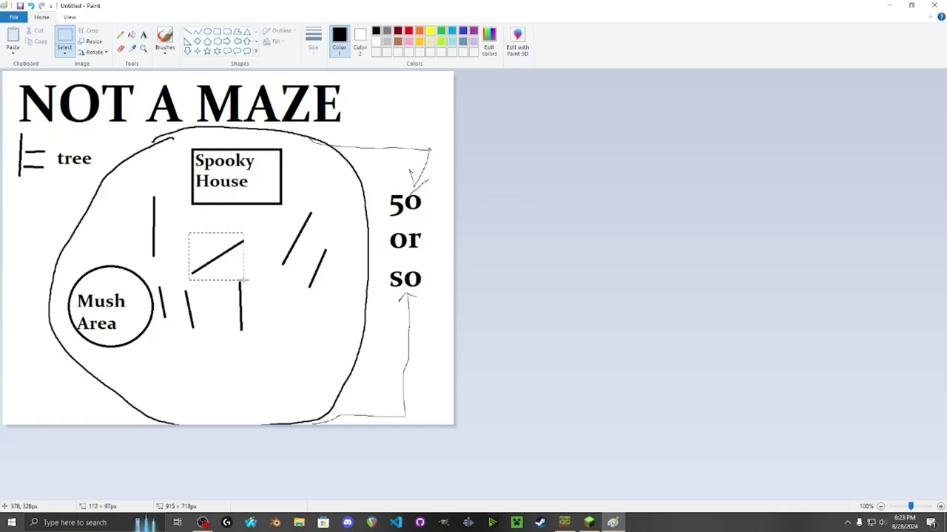
key(Delete)
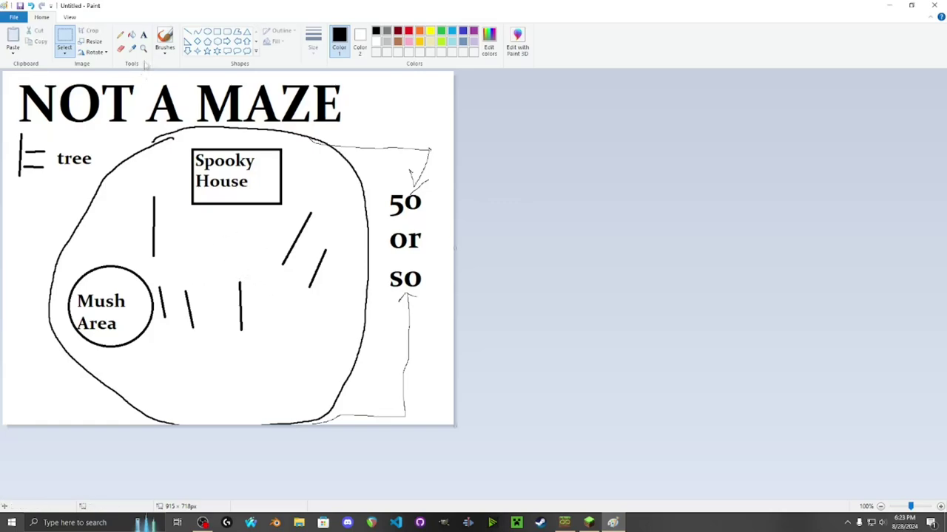
Add the text label "abandoned well" in the empty spot below the Spooky House
click(143, 35)
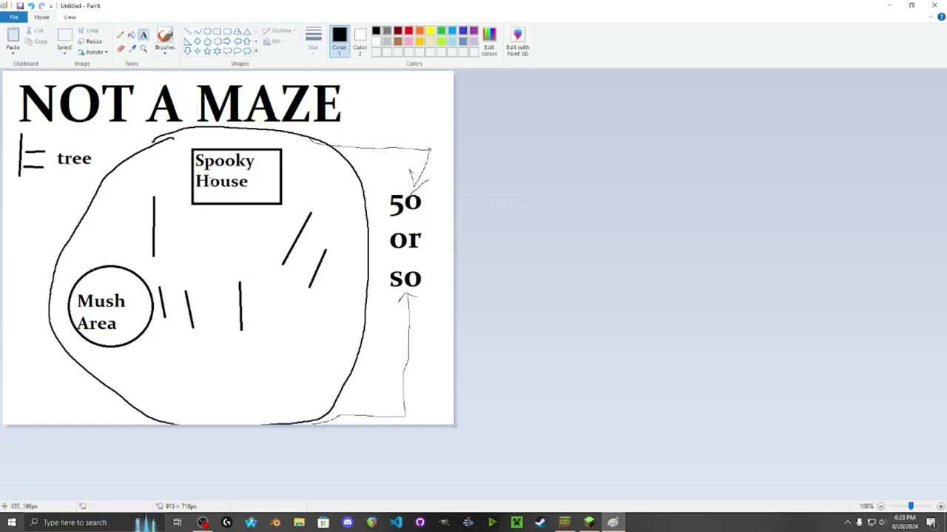
click(191, 259)
text(abandoned)
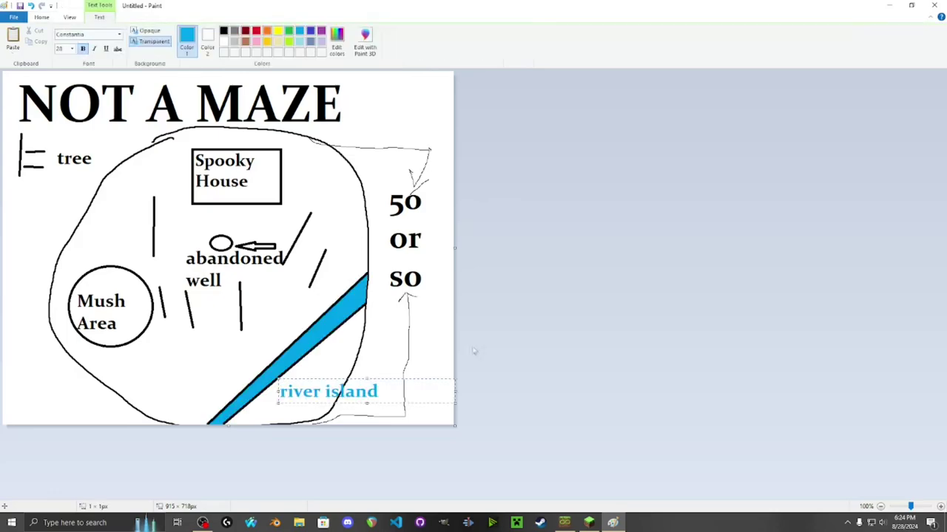
Finish the blue "river island" label in the area southeast of the river
text(w)
key(BackSpace)
key(BackSpace)
click(428, 332)
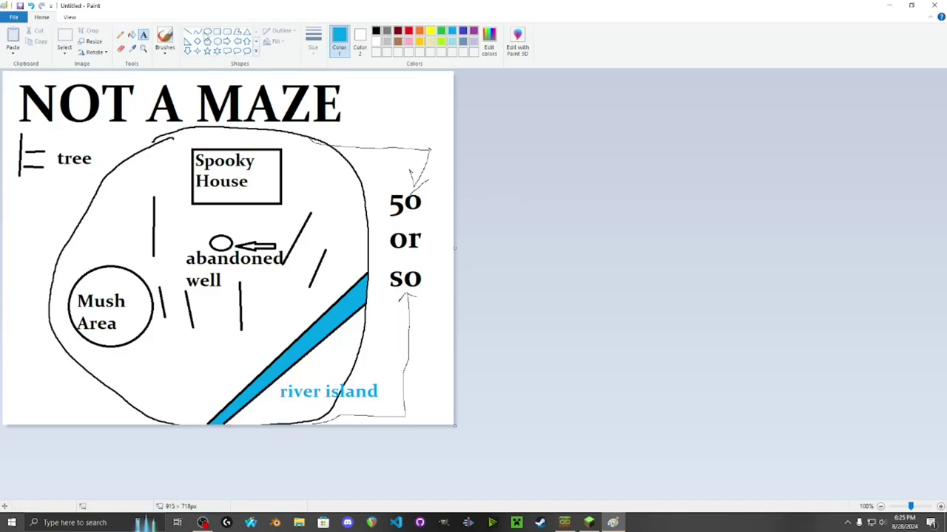
Brush a small black arch above the river island label and draw a five-point star for the big tree
click(165, 37)
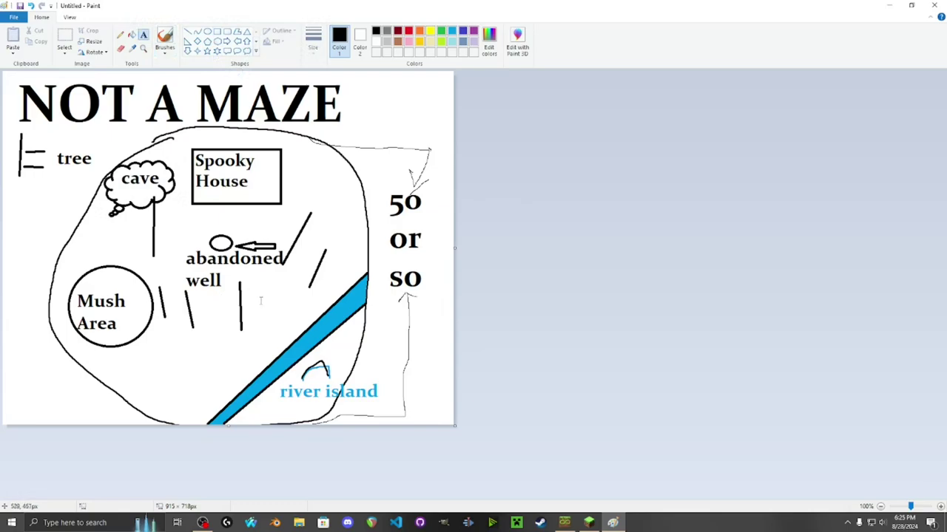
click(206, 52)
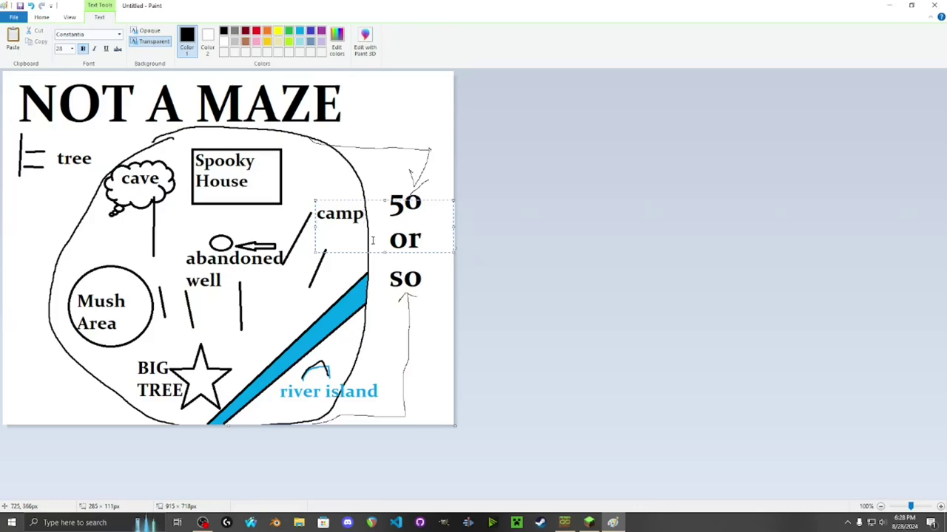
Complete the camp label with "site" on a second line
key(Return)
text(site)
click(318, 318)
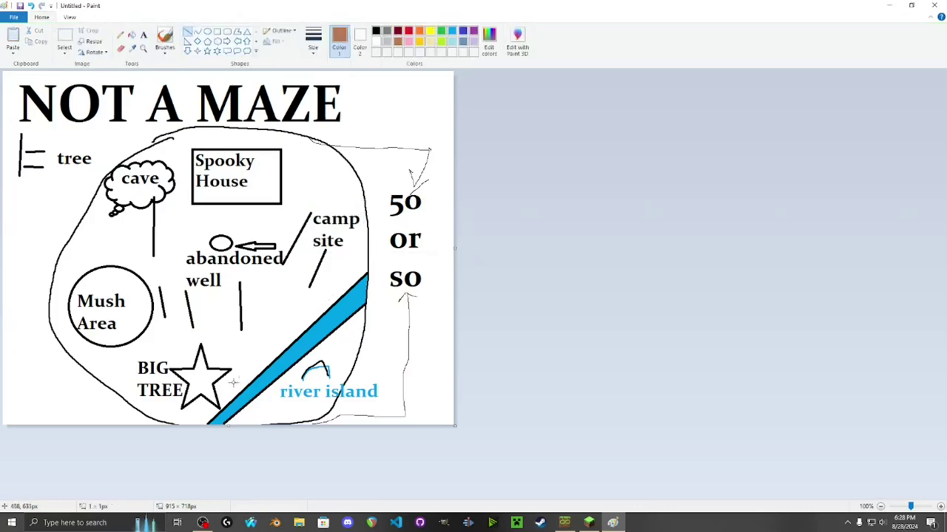
Draw pairs of brown lines across the river near both of its ends as bridges
mouse_move(233, 383)
mouse_down()
mouse_move(273, 393)
mouse_move(240, 384)
mouse_up()
drag(342, 337, 341, 272)
mouse_move(349, 321)
mouse_down()
mouse_move(344, 272)
mouse_move(347, 318)
mouse_up()
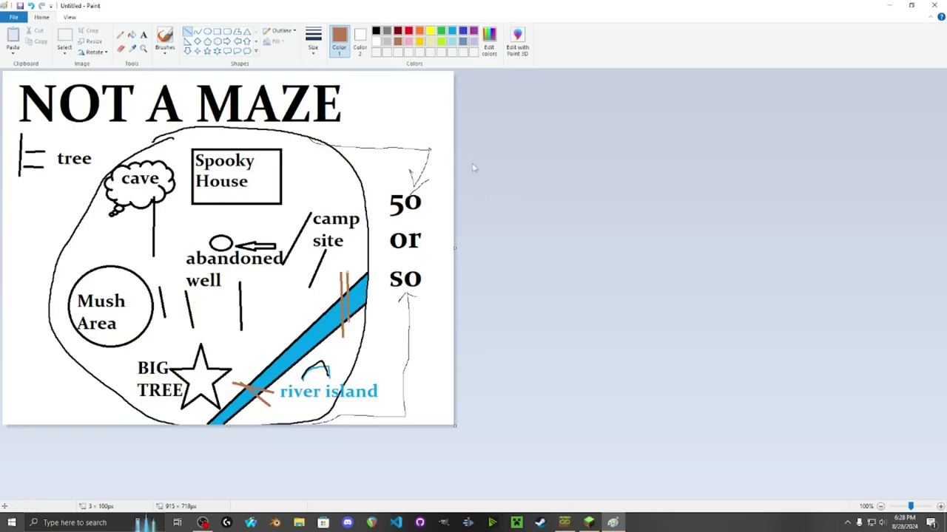
Save the map drawing as Haunted Forest.png
key(ctrl+s)
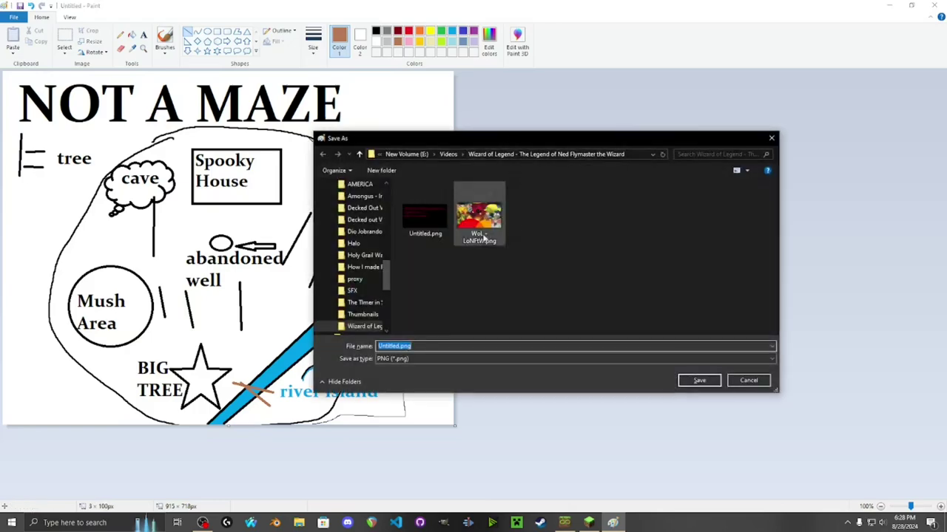
scroll(377, 253, up, 1)
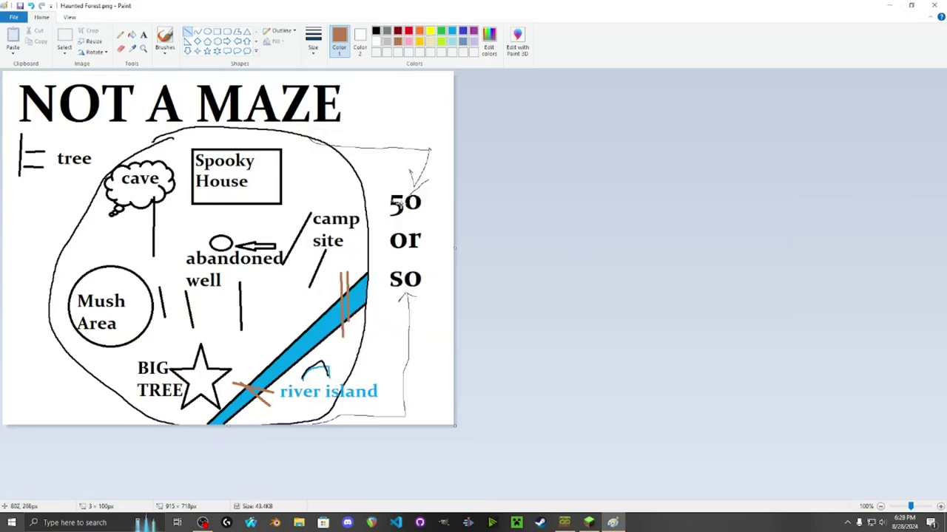
Move the Paint window off the main screen and switch back to the running Minecraft game
mouse_move(564, 5)
mouse_down()
mouse_move(355, 440)
mouse_move(355, 374)
mouse_move(573, 315)
mouse_move(945, 296)
mouse_up()
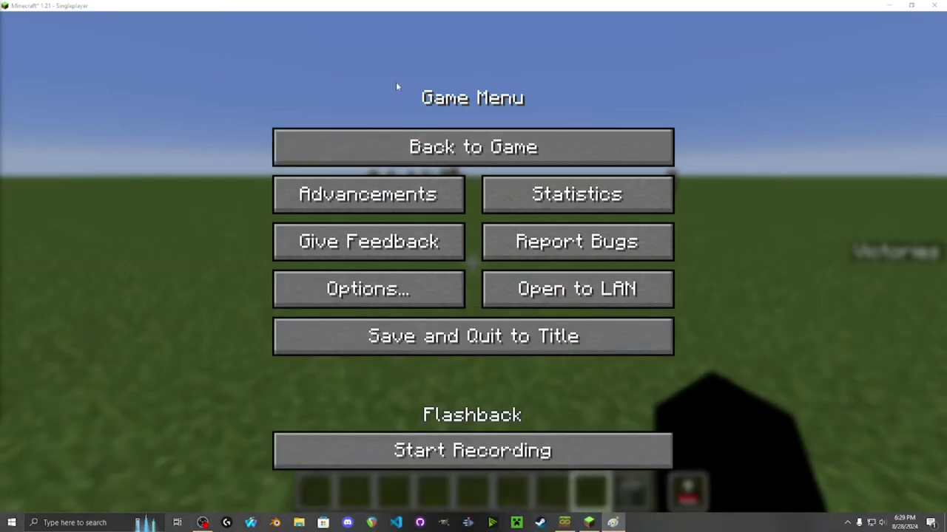
key(Escape)
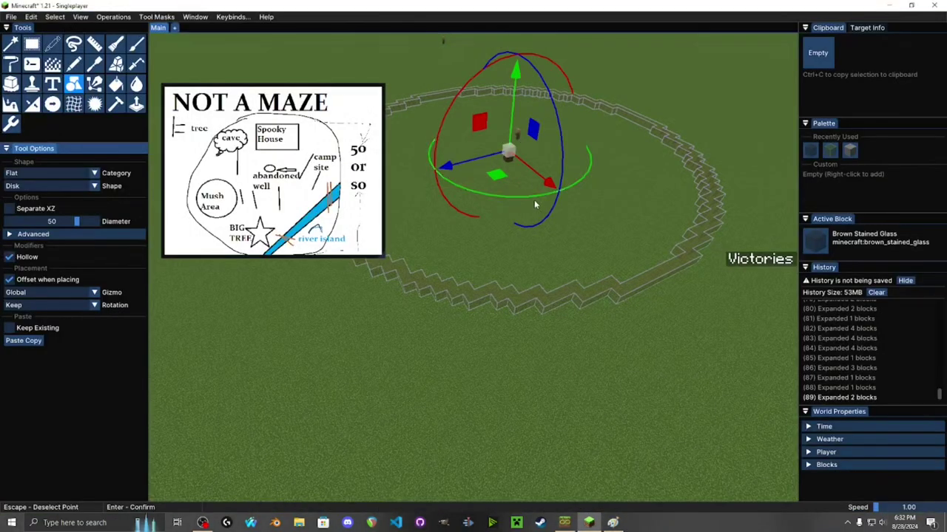
Set the hollow brown stained glass disk's diameter to 100 and place it on the grass as the forest boundary
scroll(533, 200, up, 2)
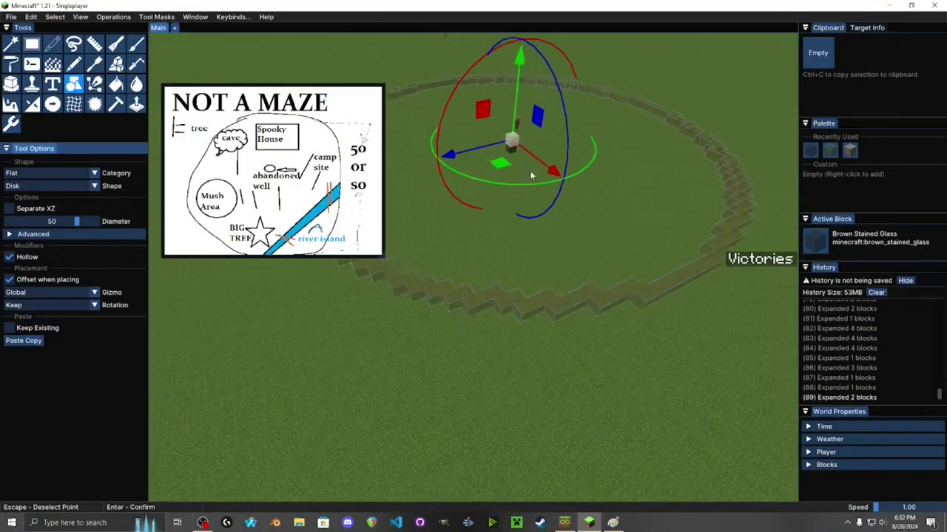
key(ctrl)
ctrl+click(67, 222)
text(100)
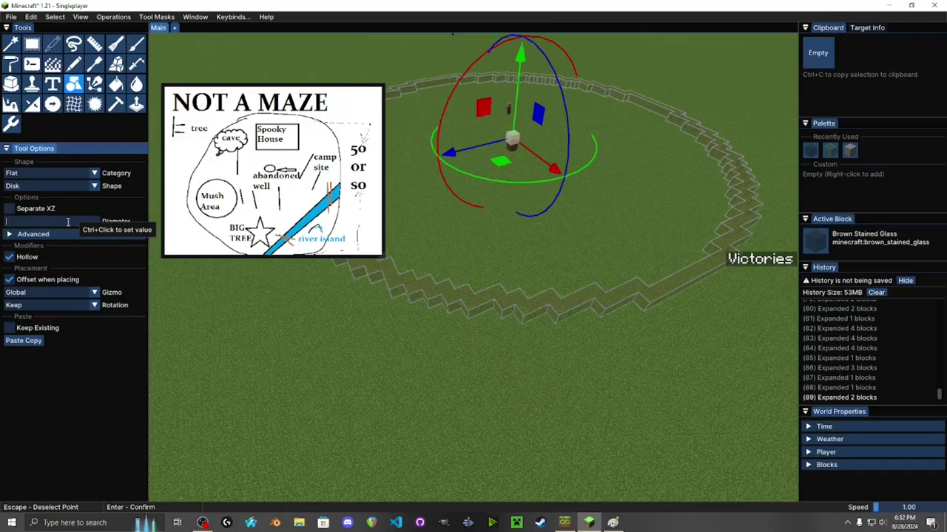
scroll(590, 279, down, 6)
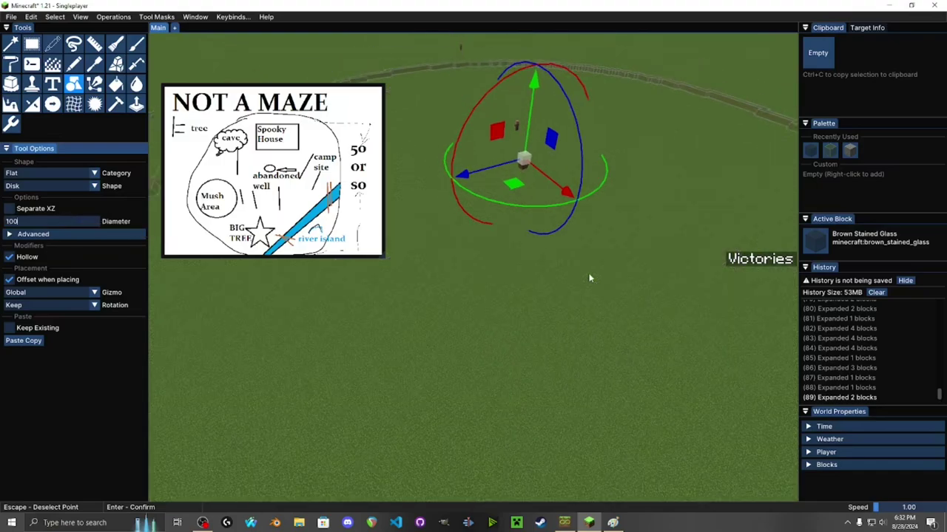
scroll(549, 265, up, 2)
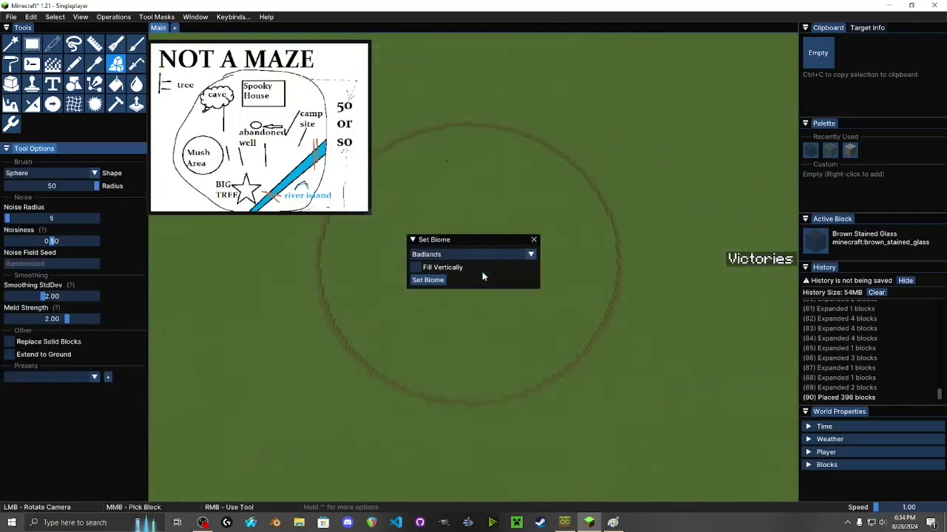
Set the biome of the forest area to Warped Forest
click(477, 256)
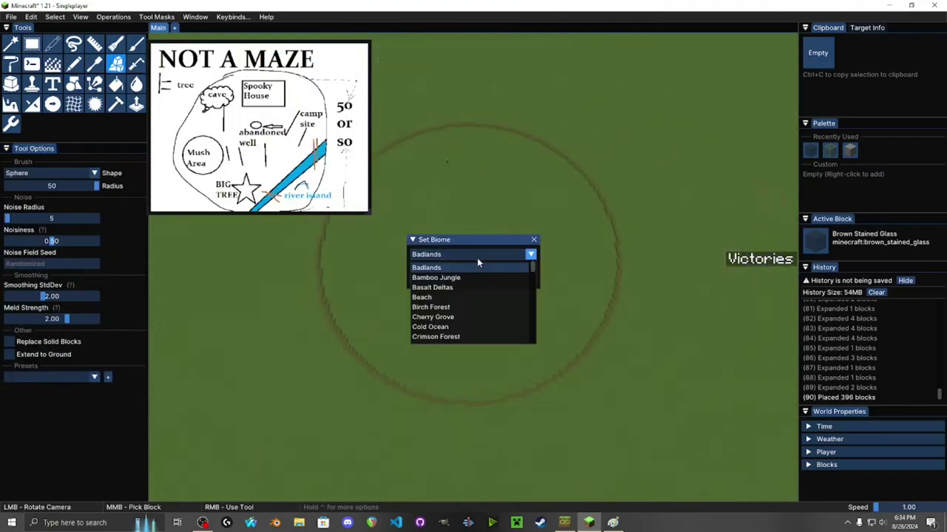
scroll(476, 289, down, 5)
scroll(474, 307, down, 9)
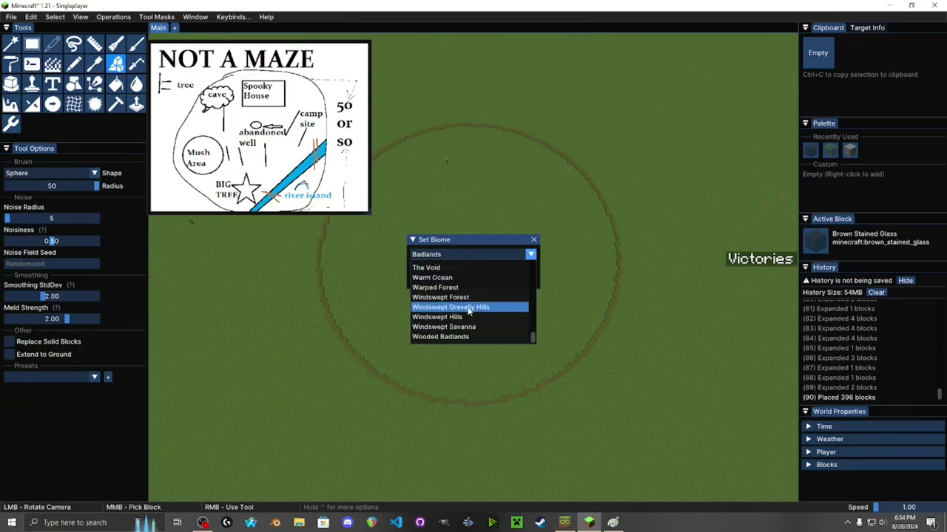
scroll(467, 311, up, 2)
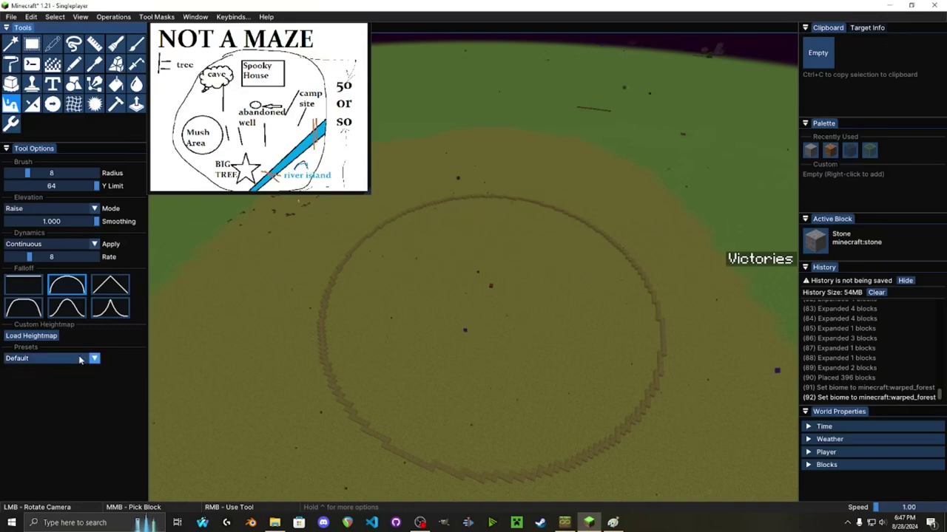
Load ForestMap.png as the custom heightmap of the elevation tool
click(31, 336)
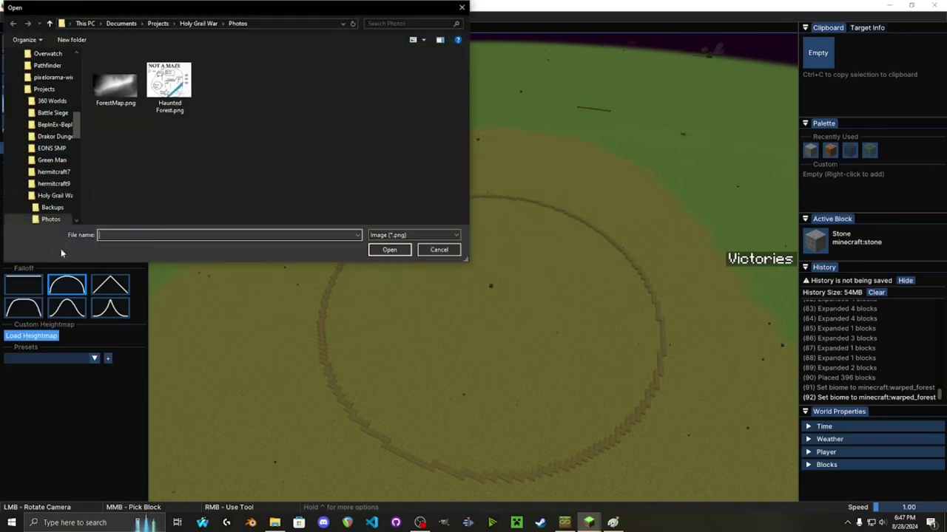
click(113, 91)
click(389, 249)
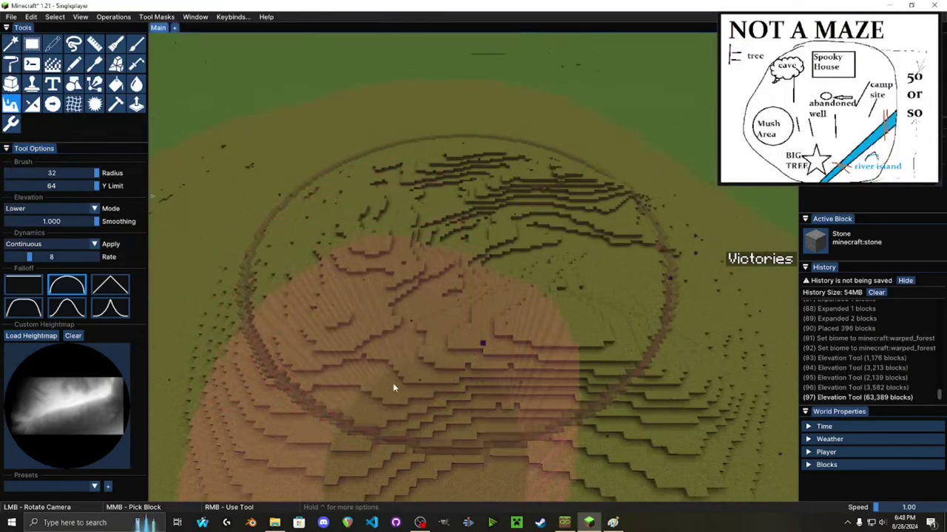
Try lowering a river channel diagonally across the terrain with a brush radius of 32, and undo it
mouse_move(351, 396)
mouse_down()
mouse_move(495, 292)
mouse_move(634, 243)
mouse_up()
key(ctrl+z)
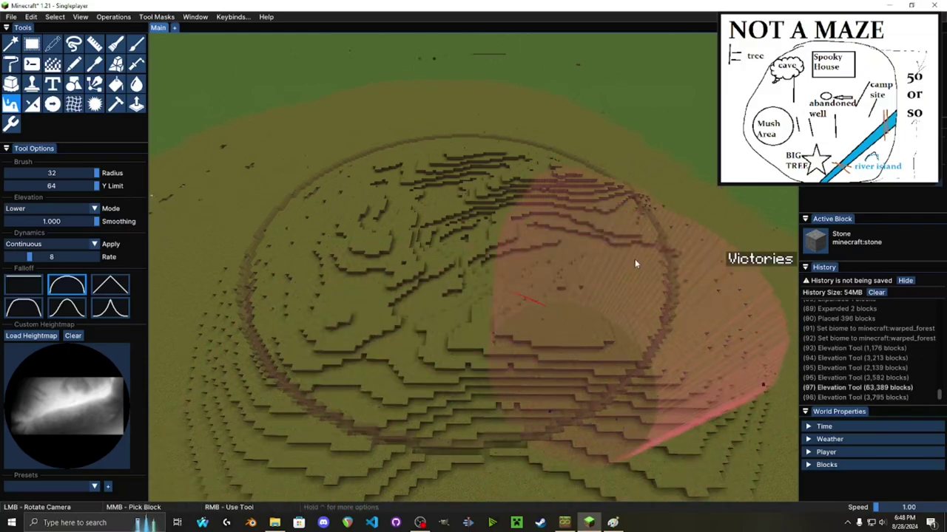
Set the elevation brush radius to 10 and lower a diagonal river channel through the southeastern part of the circle
drag(47, 173, 35, 174)
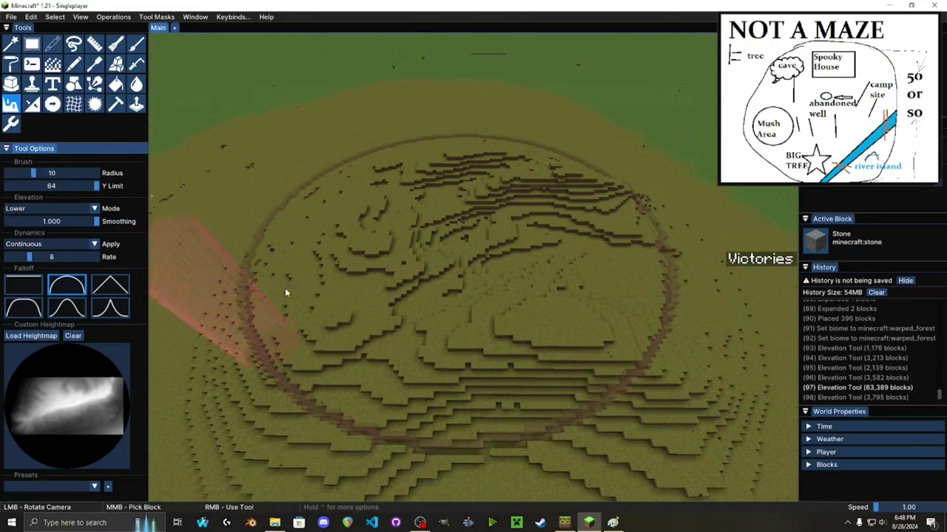
mouse_move(349, 407)
mouse_down()
mouse_move(474, 315)
mouse_move(564, 280)
mouse_move(670, 260)
mouse_up()
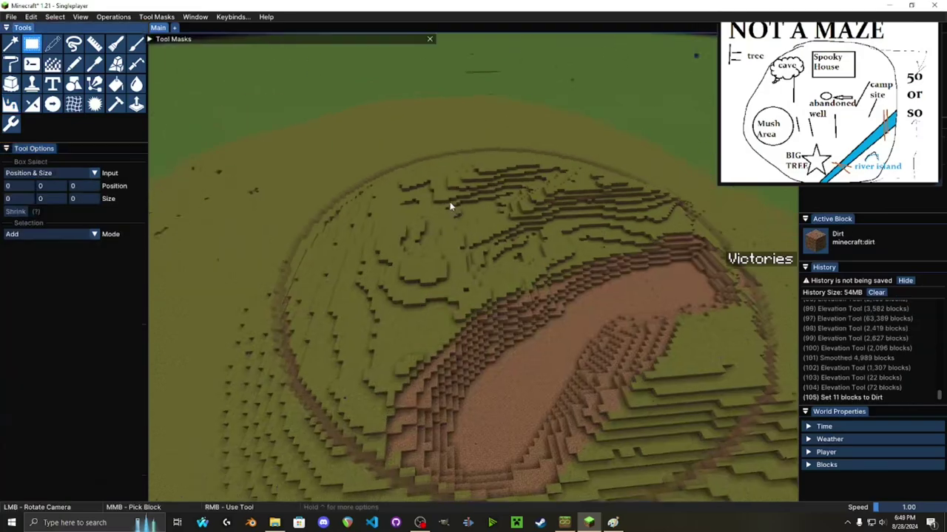
Examine the hills, the river channel and its southeastern bank within the circular boundary from several angles
drag(450, 205, 480, 349)
key(w)
key(s)
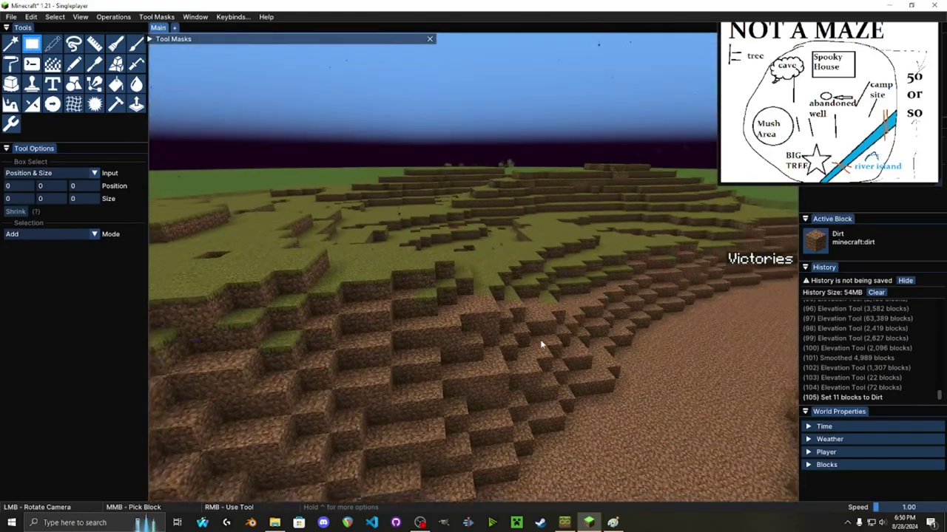
scroll(537, 335, down, 5)
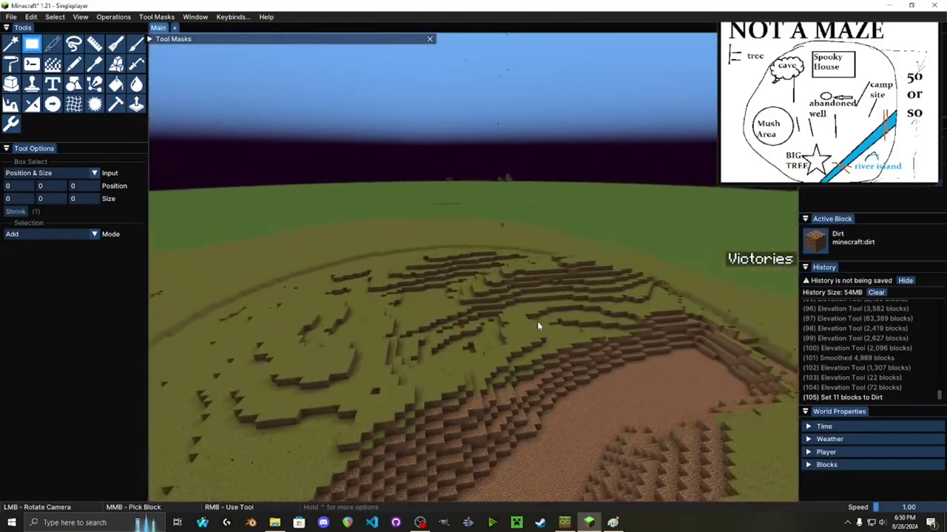
key(shift)
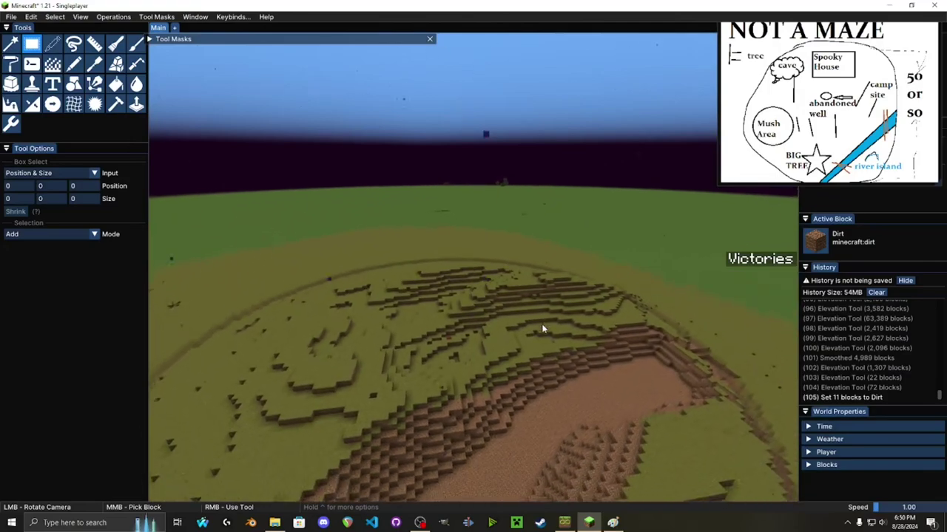
drag(461, 304, 329, 168)
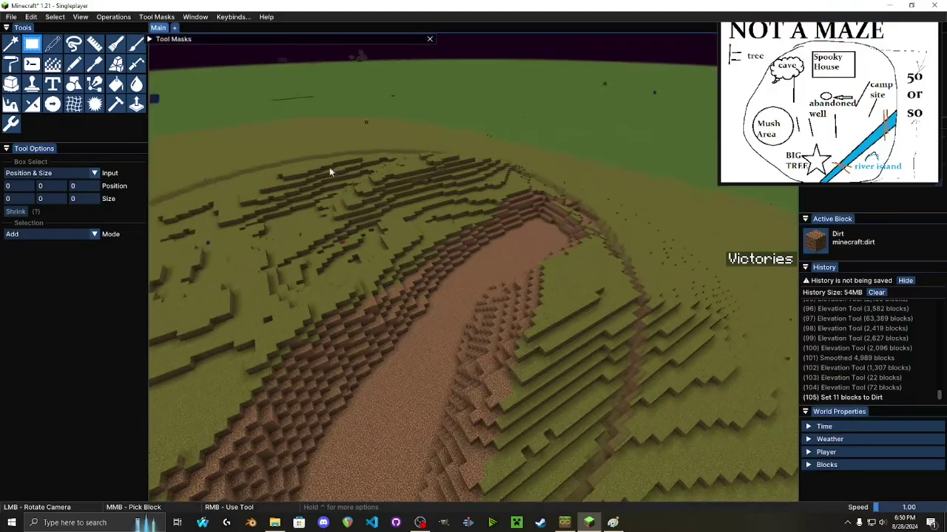
drag(528, 351, 488, 289)
key(d)
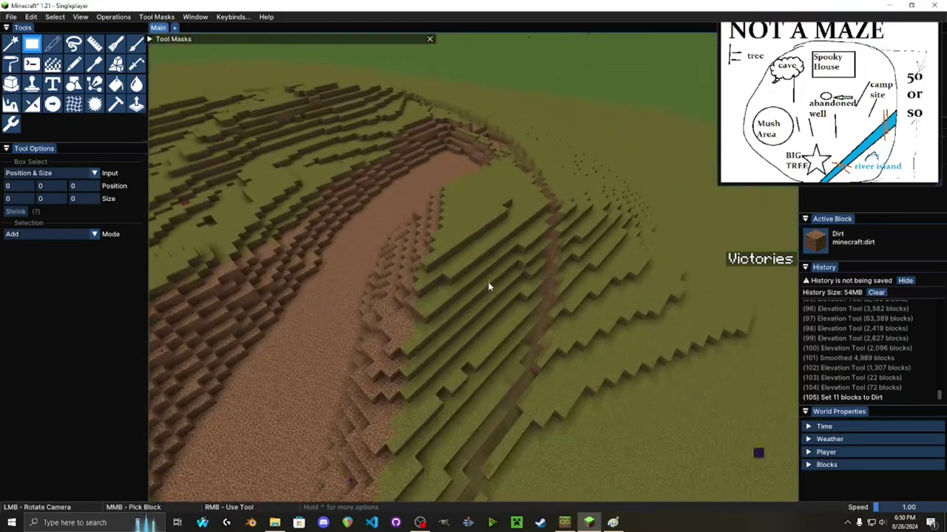
Place a flat oak wood disk of diameter 16 for the big tree and a mushroom stem disk of diameter 5 for the mushroom area
drag(435, 261, 526, 324)
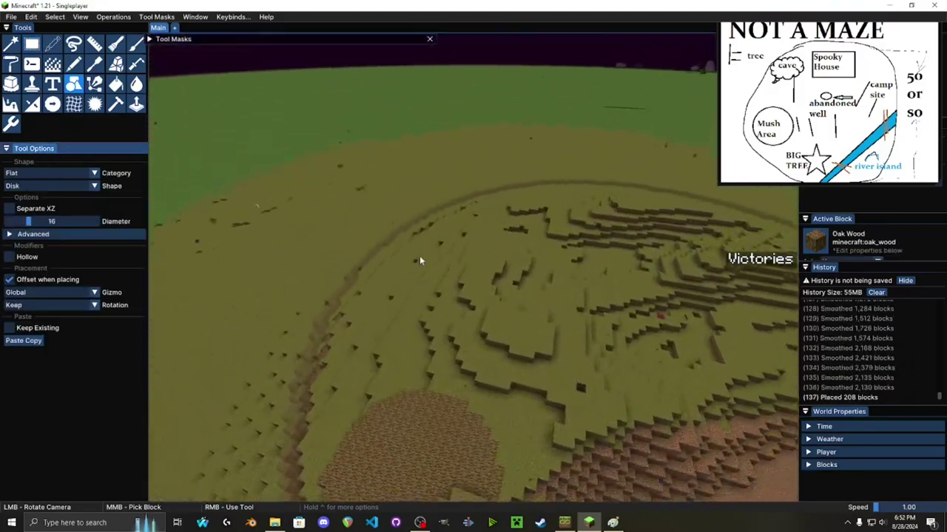
drag(406, 260, 376, 243)
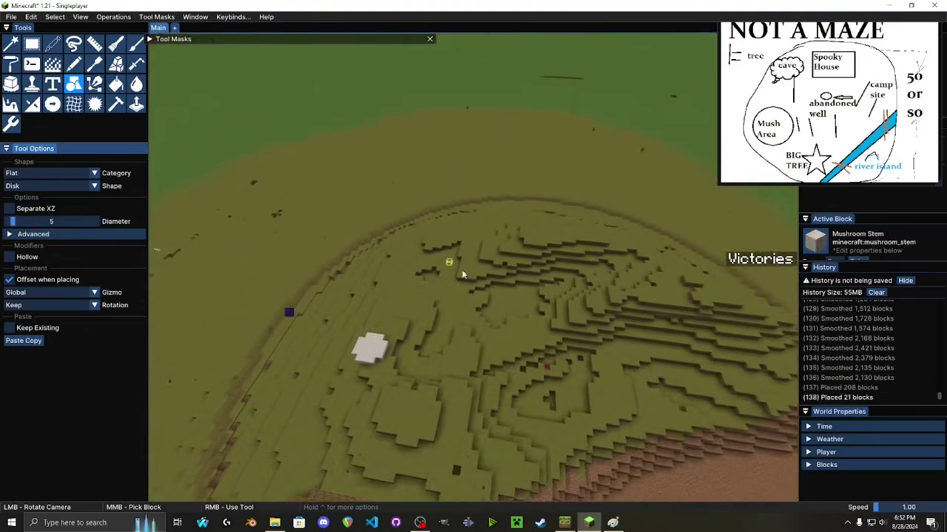
Build a cave crater beside the mushroom stem disk with the elevation tool, and melt blocks there with a sphere brush of radius 5
key(d)
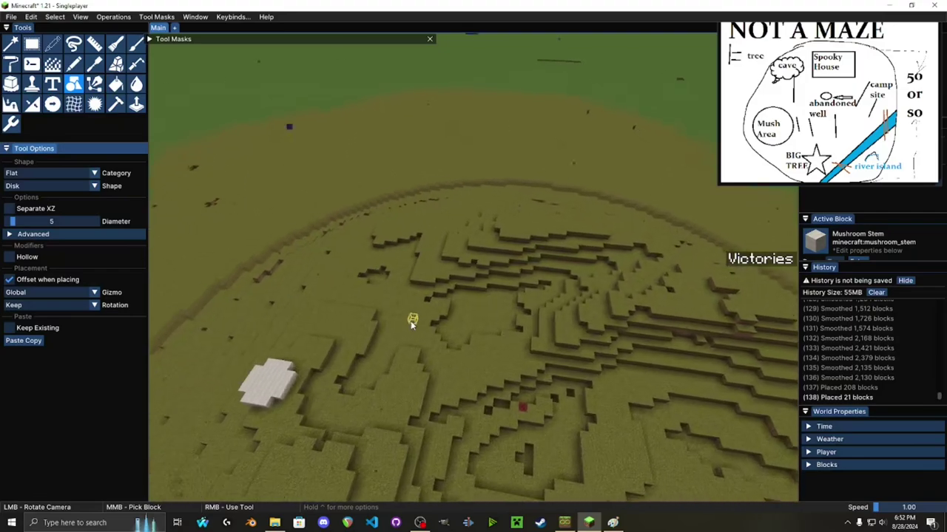
key(w)
key(shift)
key(a)
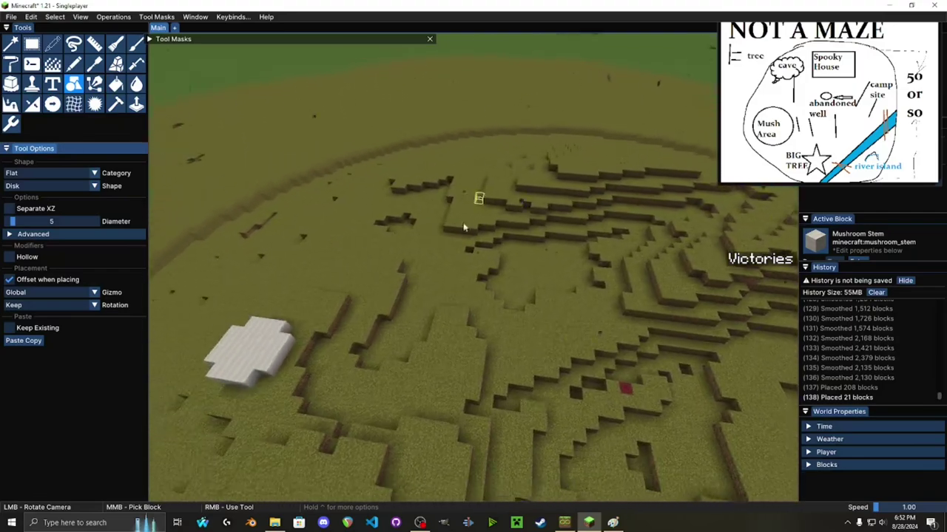
drag(464, 228, 389, 194)
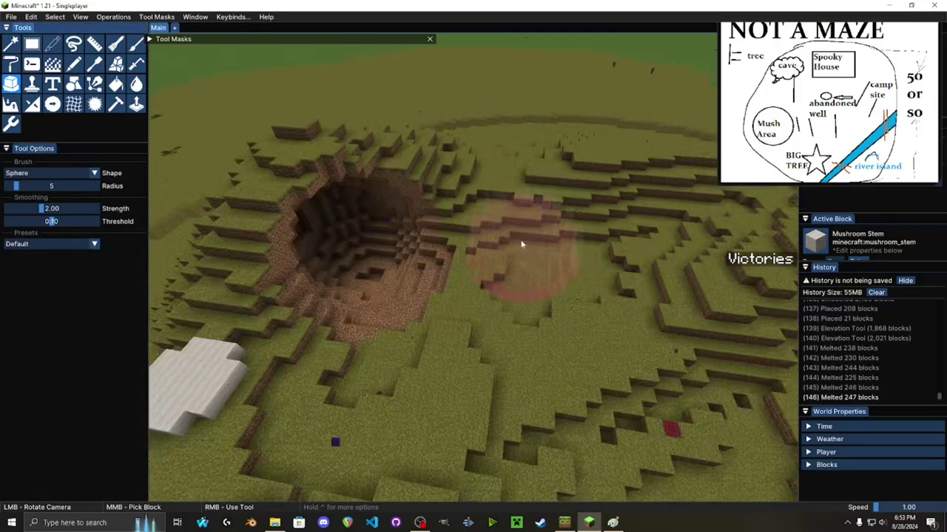
Flatten the ground at the spooky house site with the elevation tool and place a 5-wide oak planks plane there
drag(518, 244, 555, 256)
key(d)
key(space)
right_click(626, 259)
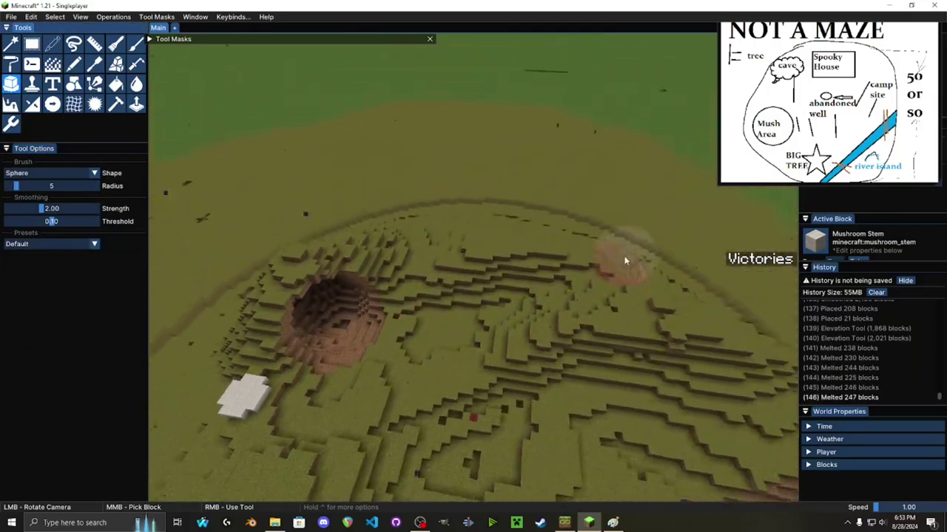
mouse_move(599, 249)
mouse_down()
mouse_move(582, 254)
mouse_move(481, 221)
mouse_move(334, 210)
mouse_up()
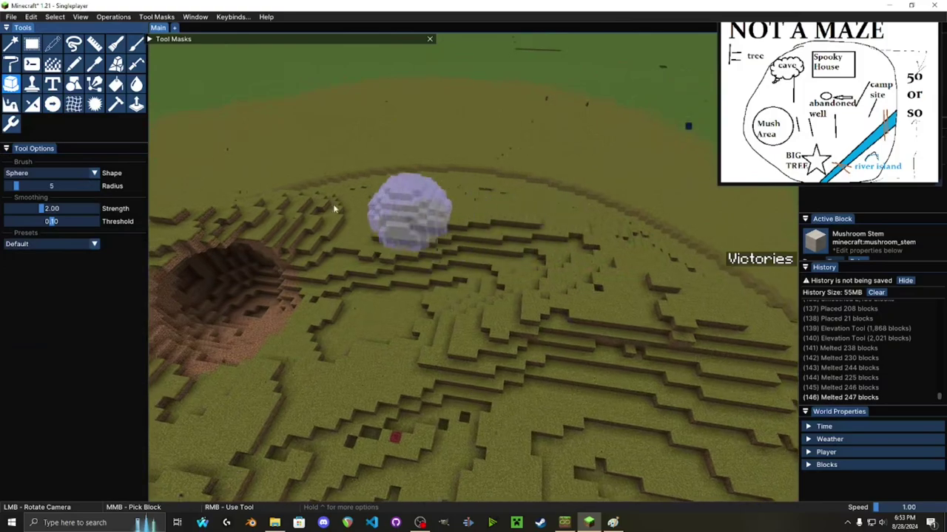
click(51, 208)
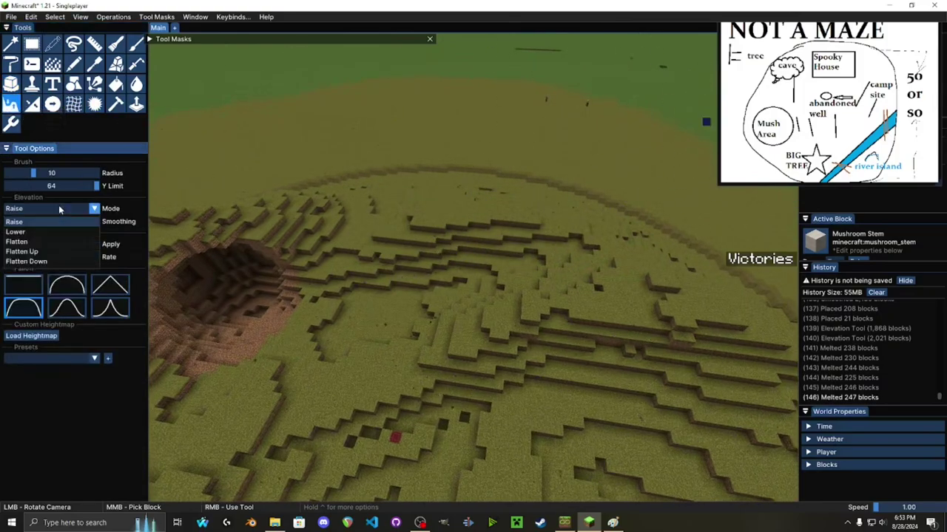
click(44, 250)
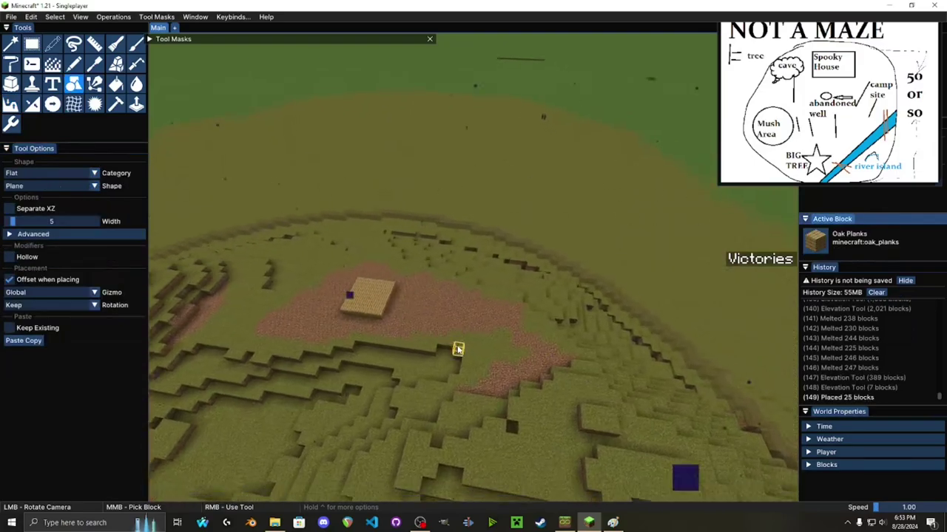
Try to place a 5-wide white wool plane on the terraced slope above the river as the campsite marker
key(s)
drag(500, 368, 454, 305)
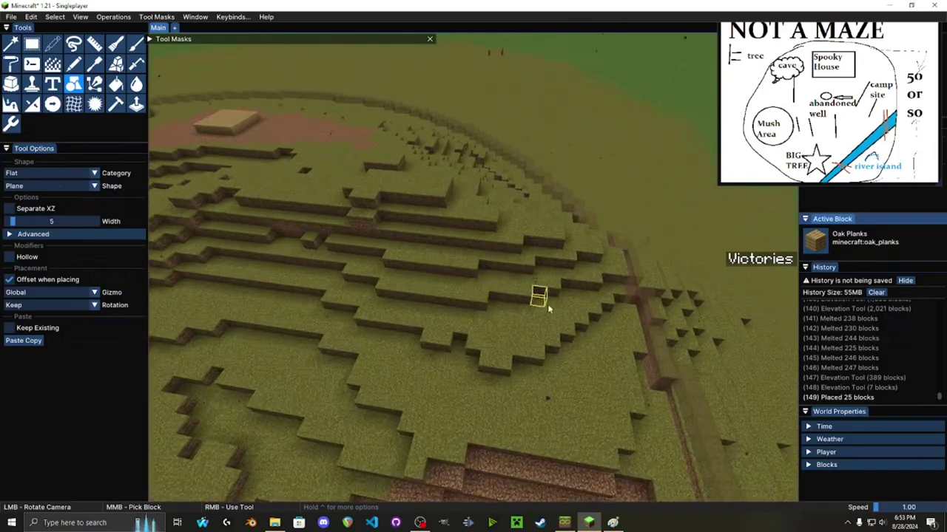
click(816, 241)
text(wool)
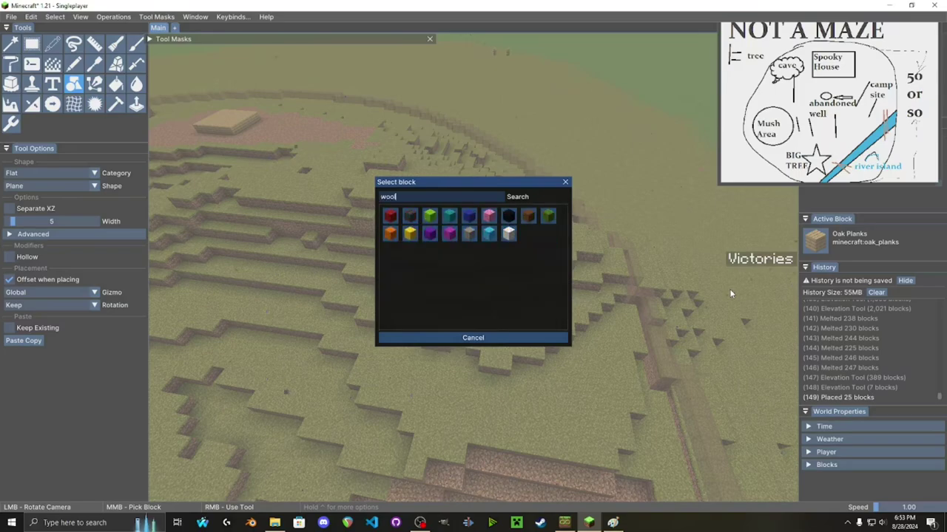
click(509, 234)
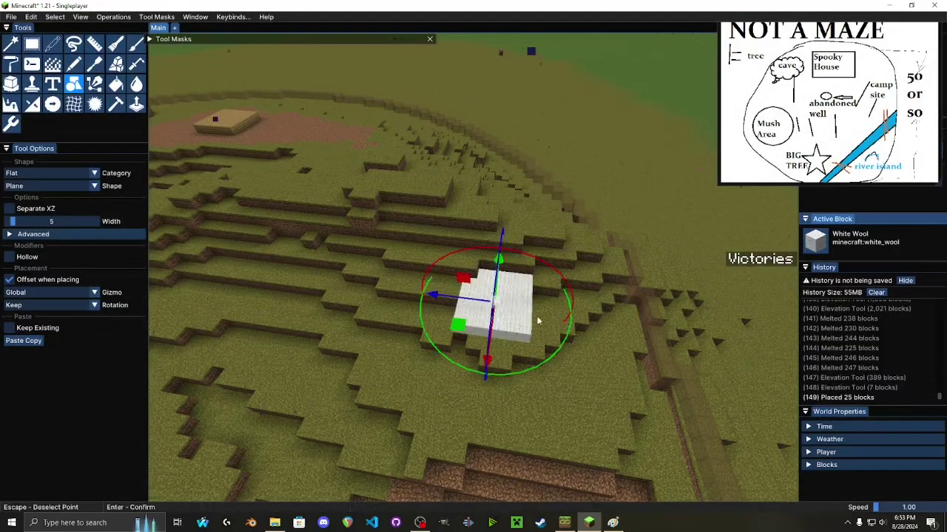
Place a flat stone disk of diameter 5 near the centre of the map to mark the abandoned well
key(s)
key(a)
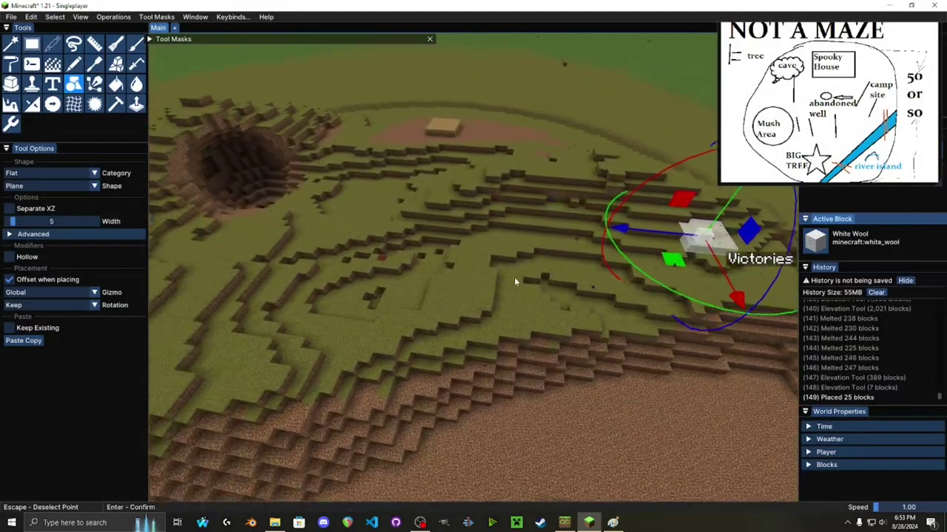
key(w)
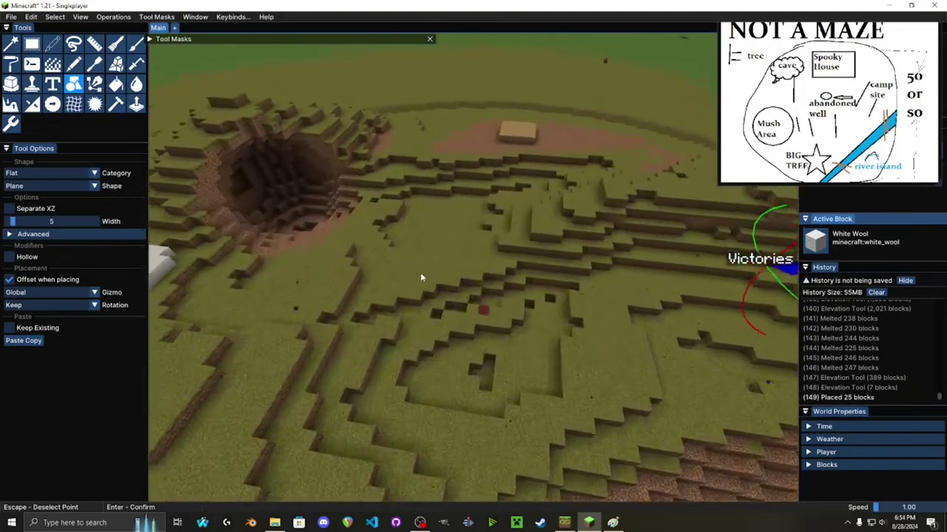
key(w)
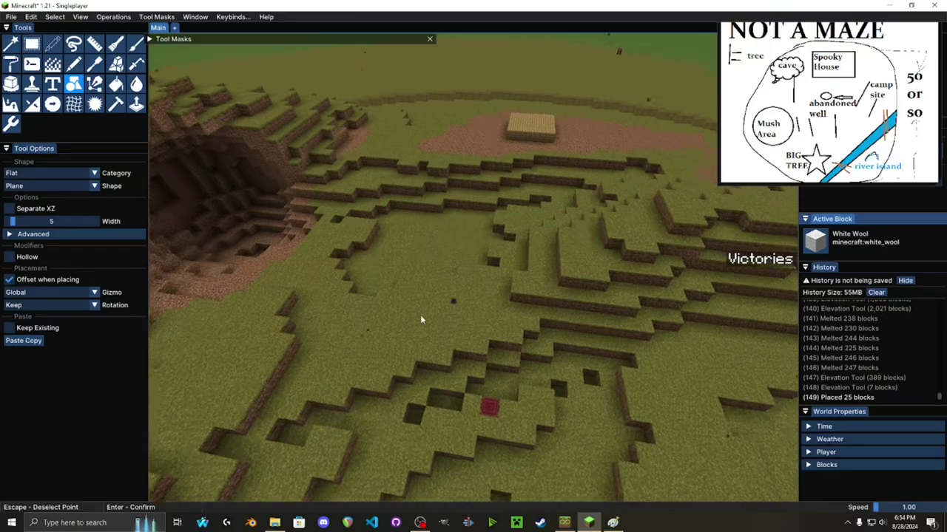
key(w)
click(815, 241)
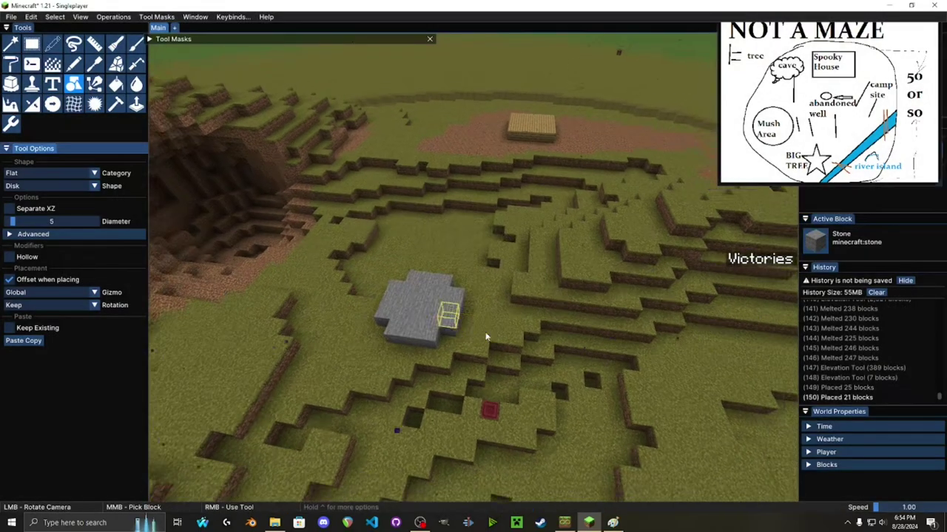
key(s)
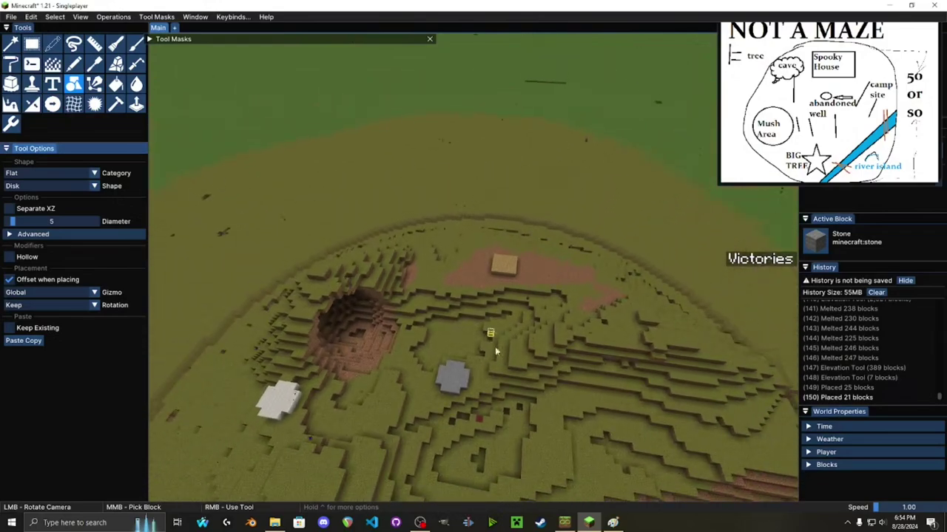
drag(499, 351, 502, 305)
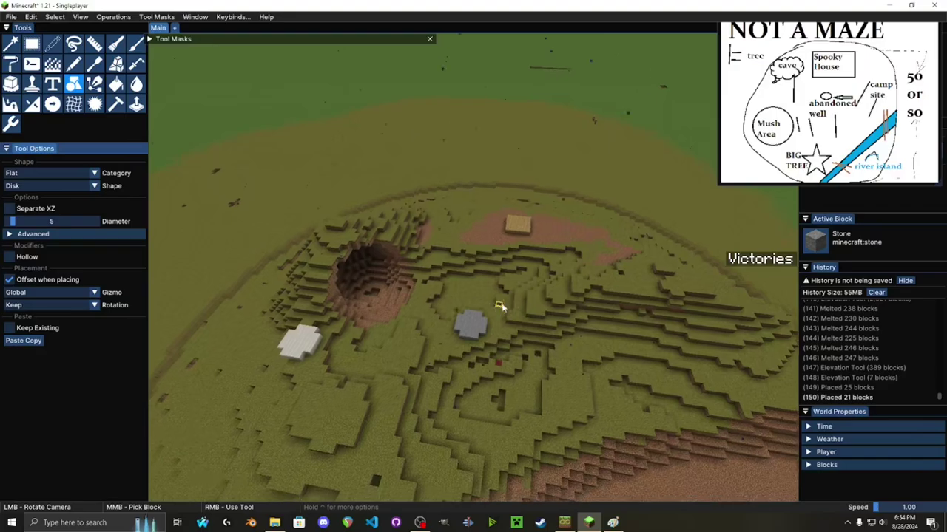
Switch to Creative Mode and fly along the empty river channel to inspect its bed and banks
key(w)
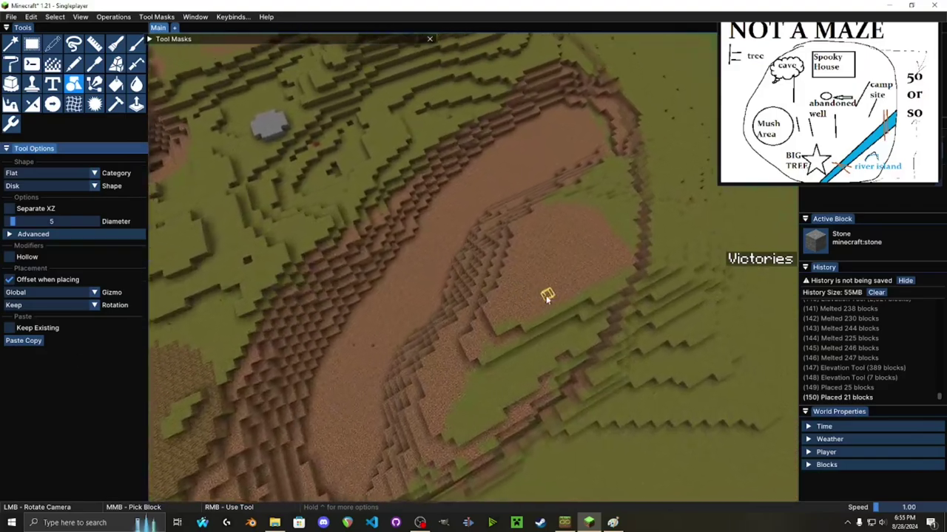
key(w)
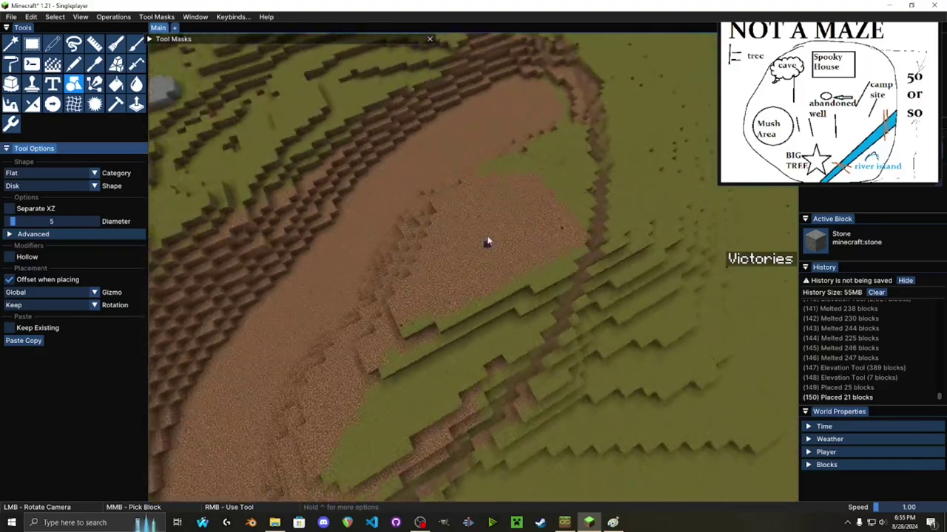
key(s)
key(F3+F4)
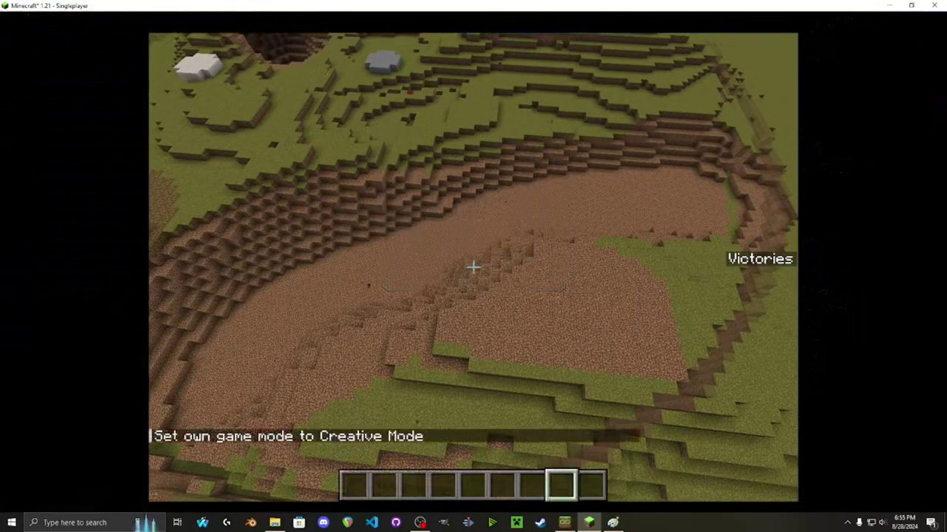
key(w)
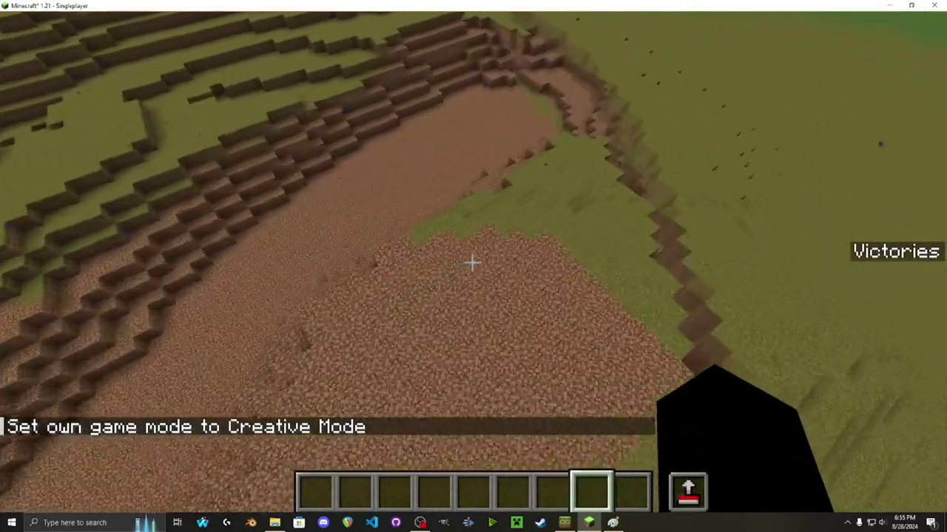
key(w)
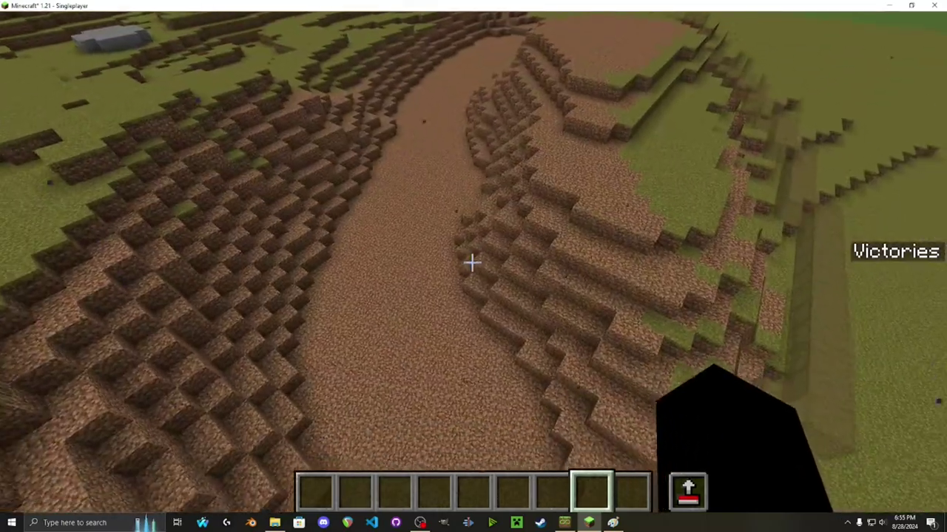
Return to the world editor and flood-fill the river channel with water, using a limit of 100000
key(Caps_Lock)
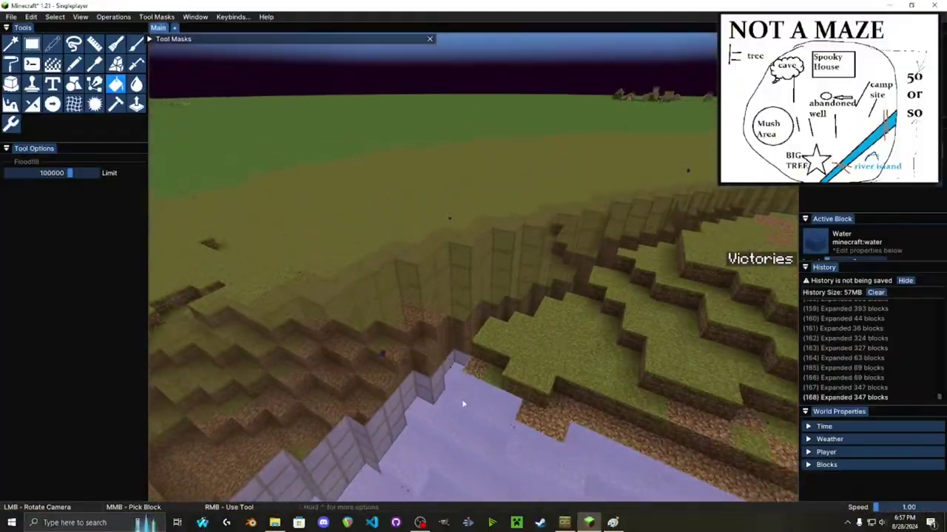
key(s)
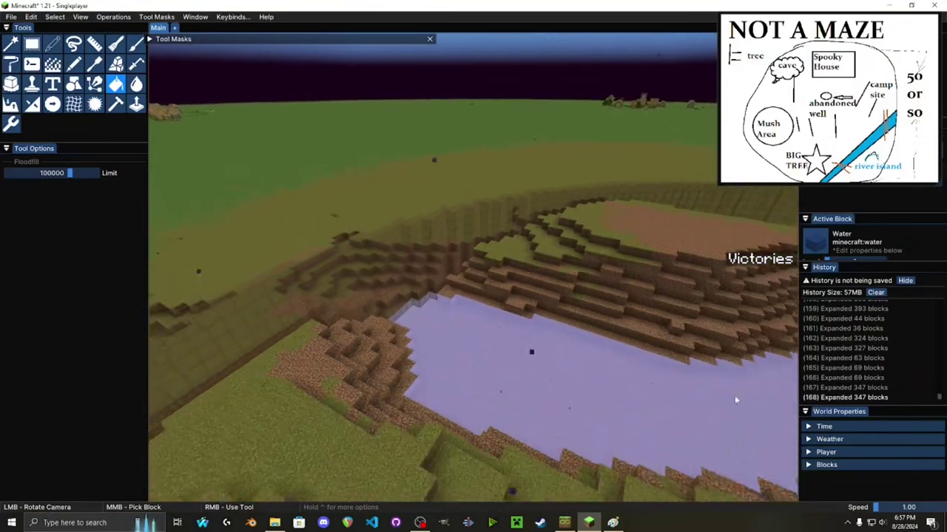
right_click(734, 446)
key(d)
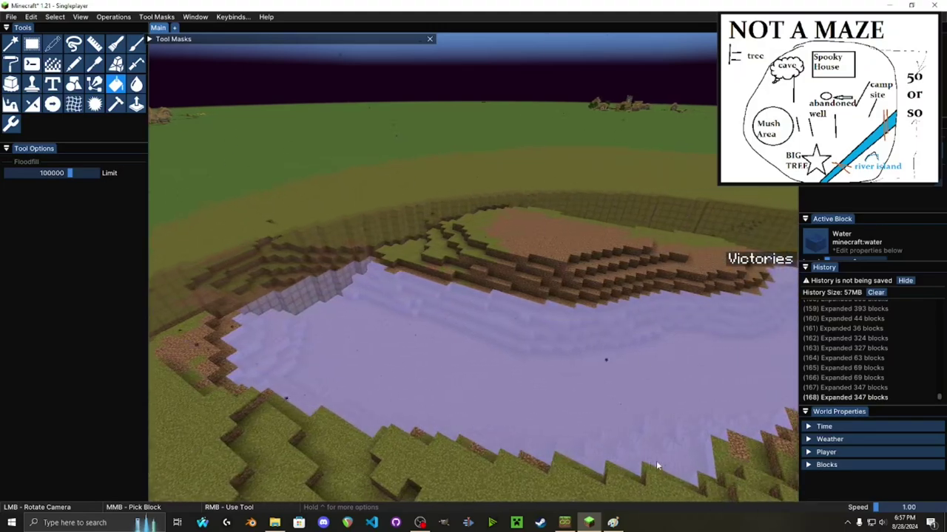
right_click(674, 464)
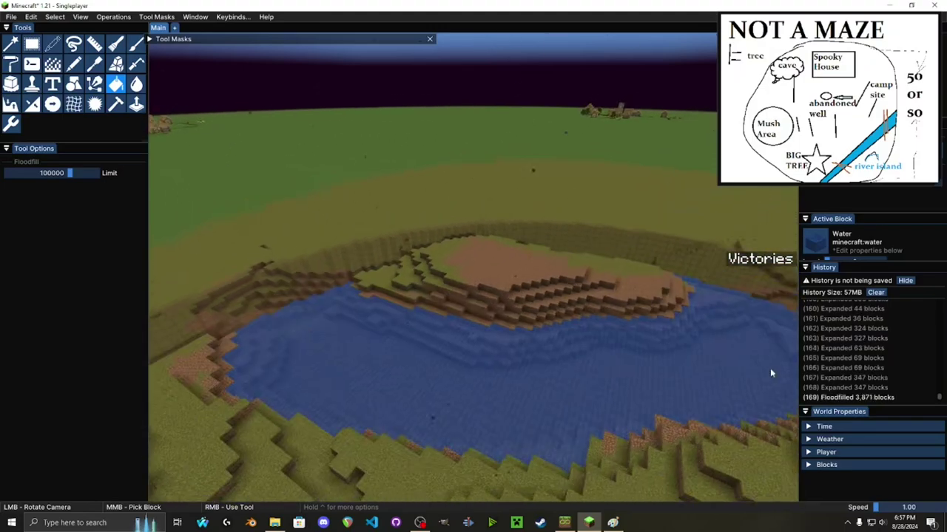
Inspect the water-filled river and the land on its far side from above
key(space)
drag(510, 292, 441, 296)
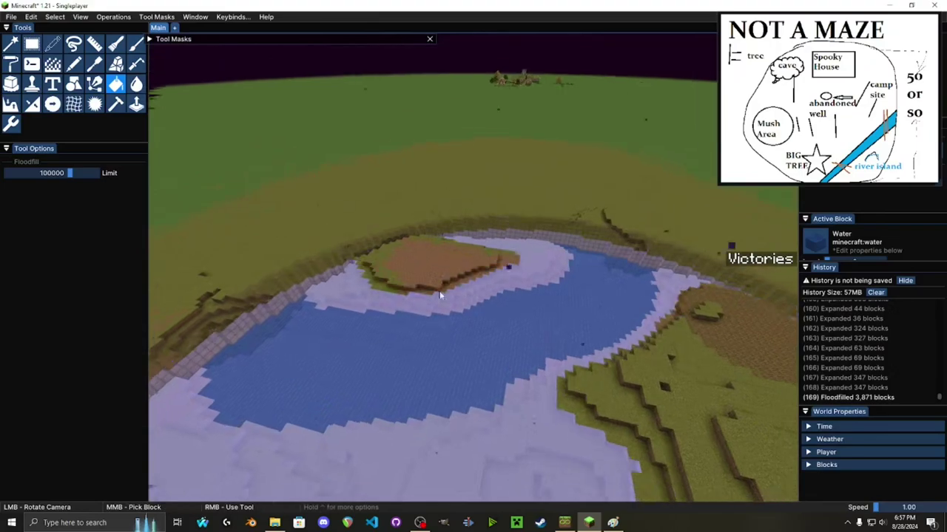
key(w)
drag(394, 173, 410, 170)
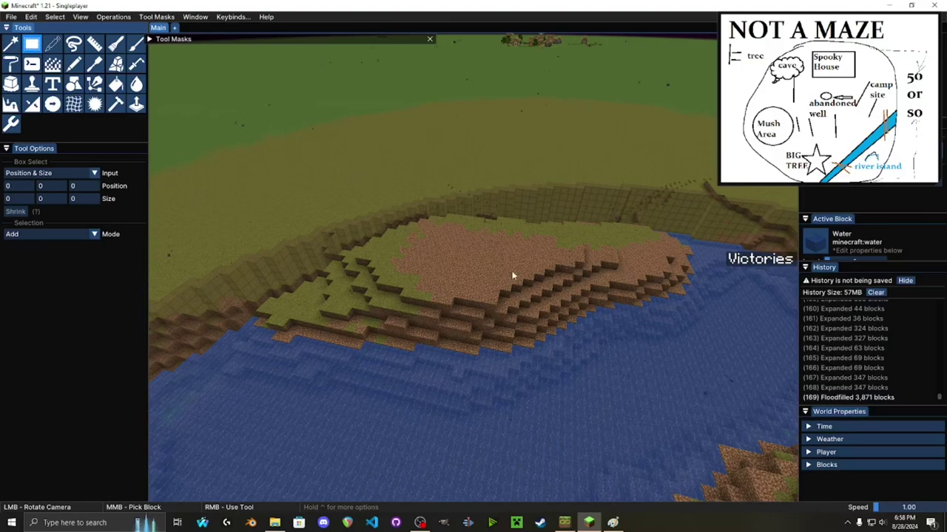
key(s)
drag(500, 263, 491, 261)
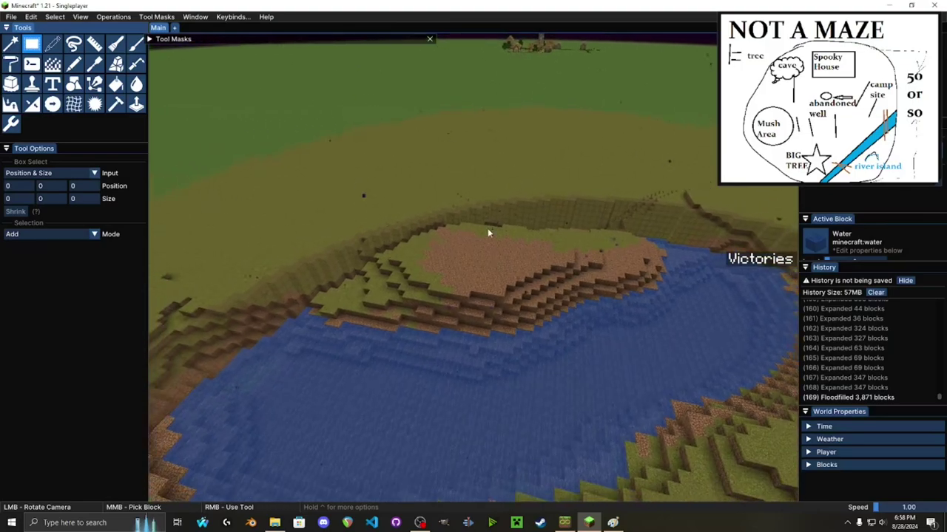
Build a curved dark oak log trunk in the river bend using an inverted catenary with 20% slack and radius 2 at its base
key(s)
key(space)
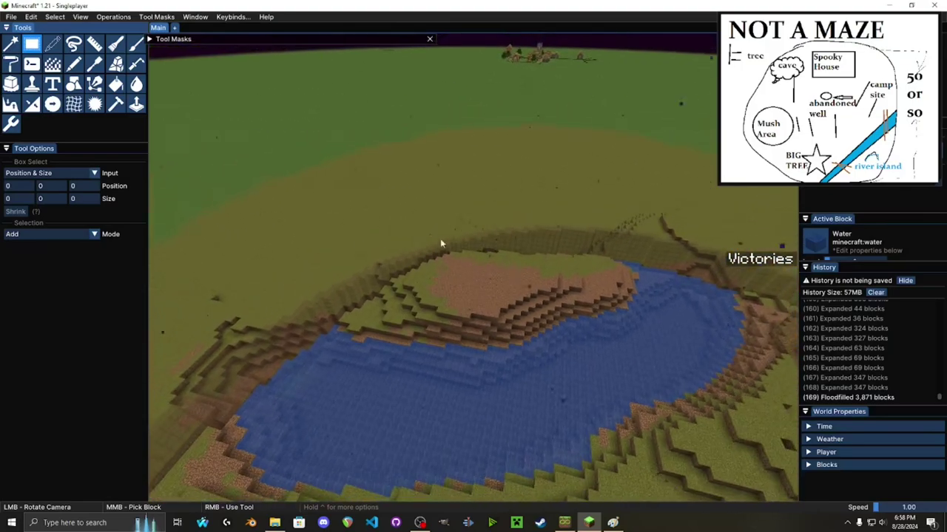
key(w)
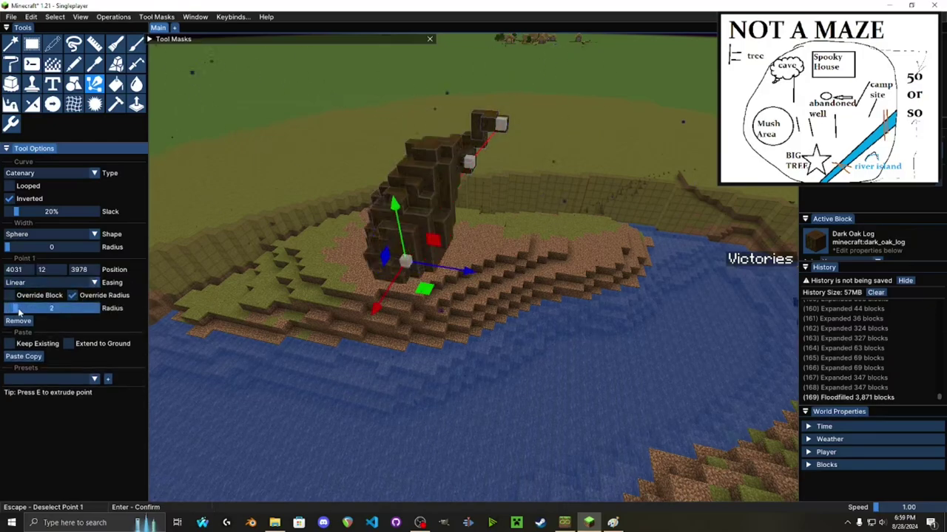
drag(19, 311, 20, 312)
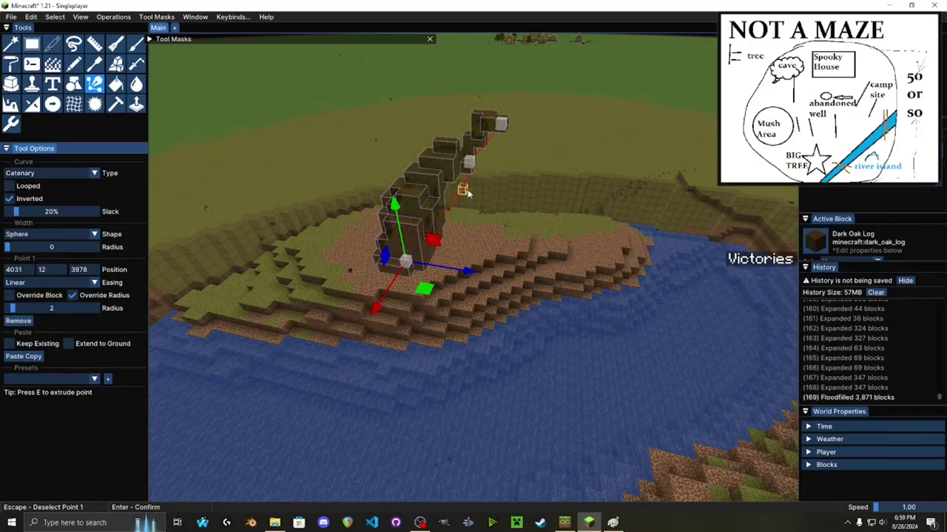
key(a)
key(s)
key(d)
key(a)
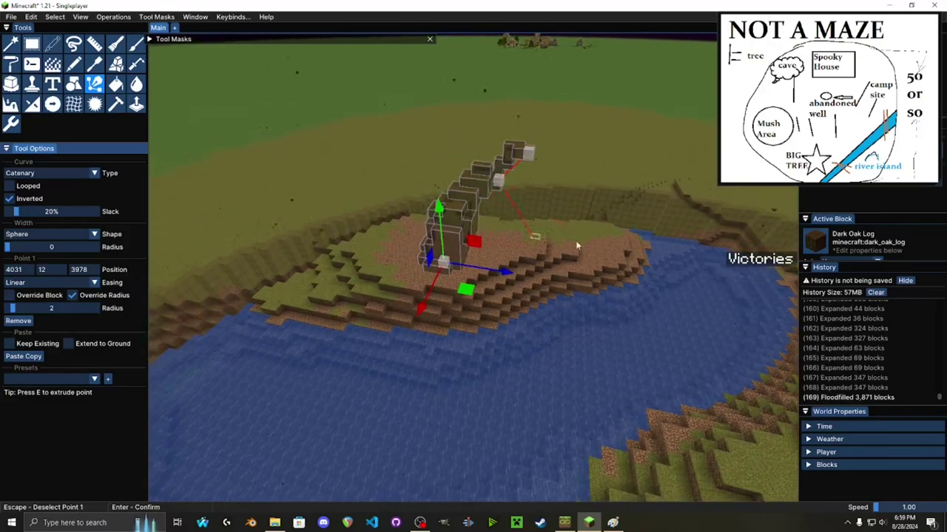
key(Return)
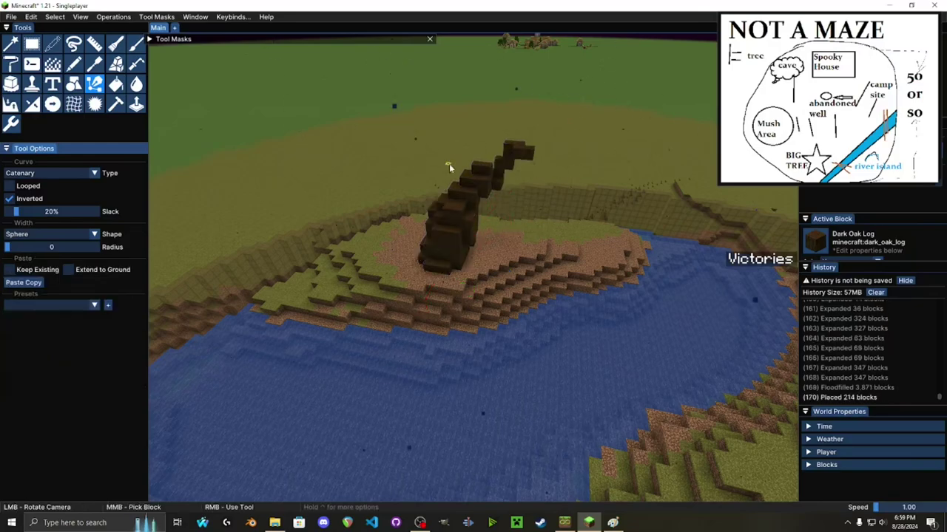
Shape a second dark oak branch from the upper trunk with start radius 2, ending at position 4027, 23, 3973
key(w)
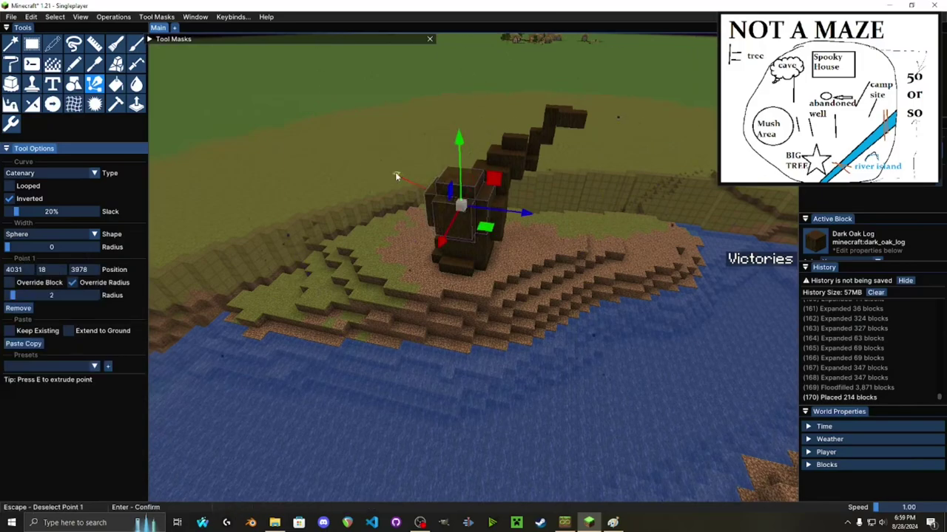
key(s)
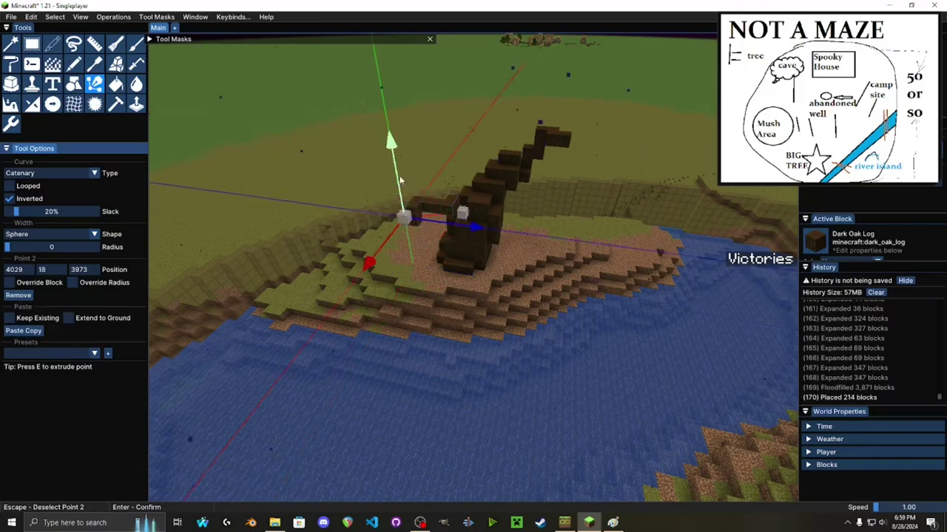
key(d)
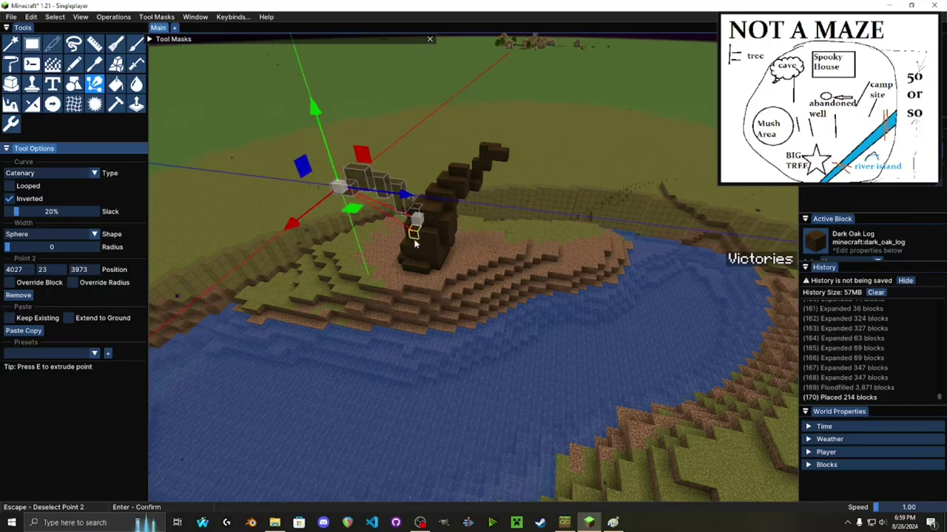
key(a)
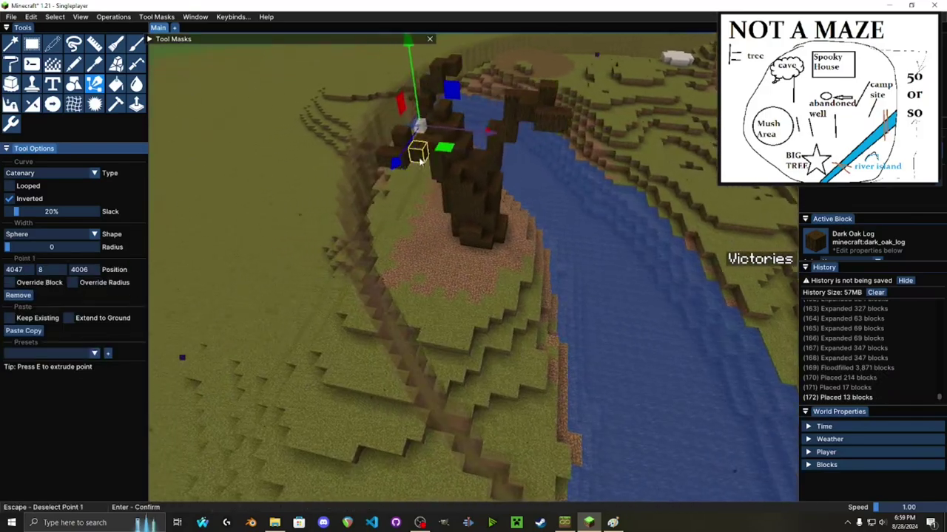
Place a spruce leaves sphere with diameter 5 and metaball range 4 over one of the tree's branch tips
click(426, 206)
key(a)
key(space)
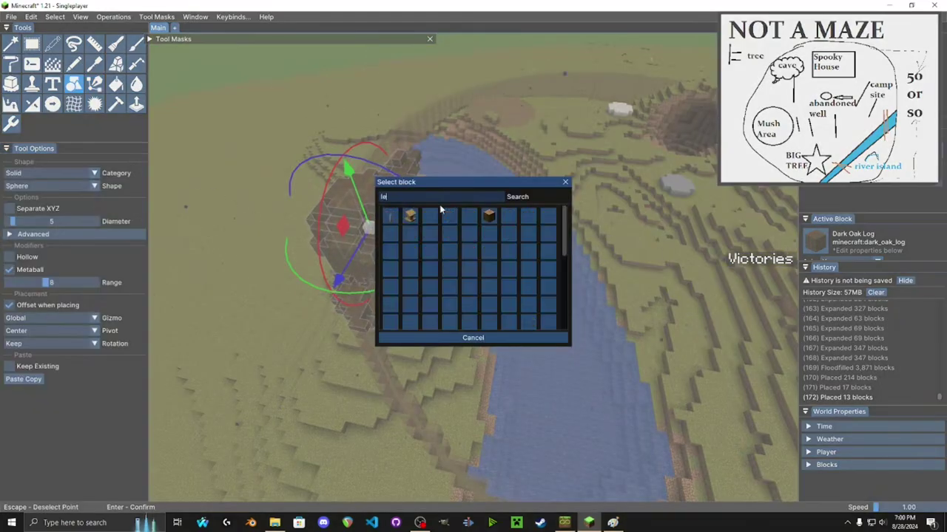
text(aves)
click(429, 214)
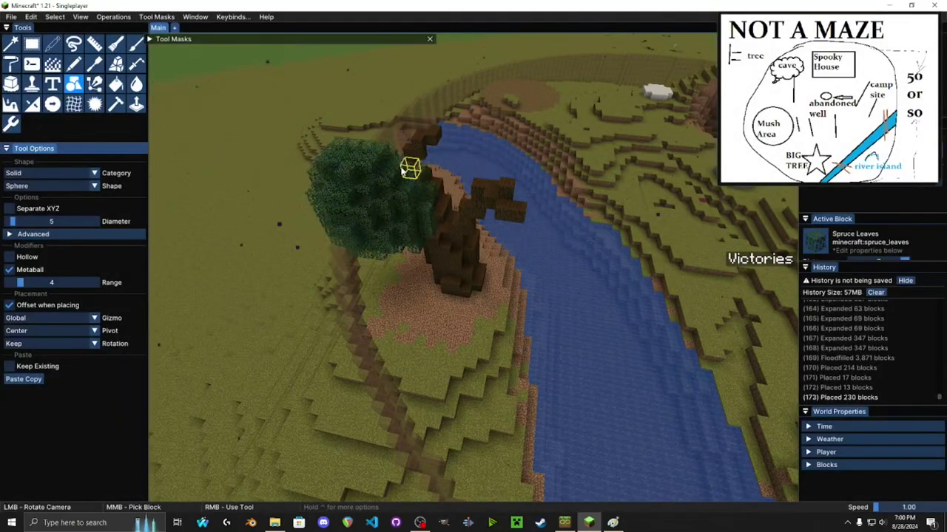
Place another spruce leaves sphere over the neighbouring branch, made hollow, with diameter 5 and metaball range 4
key(d)
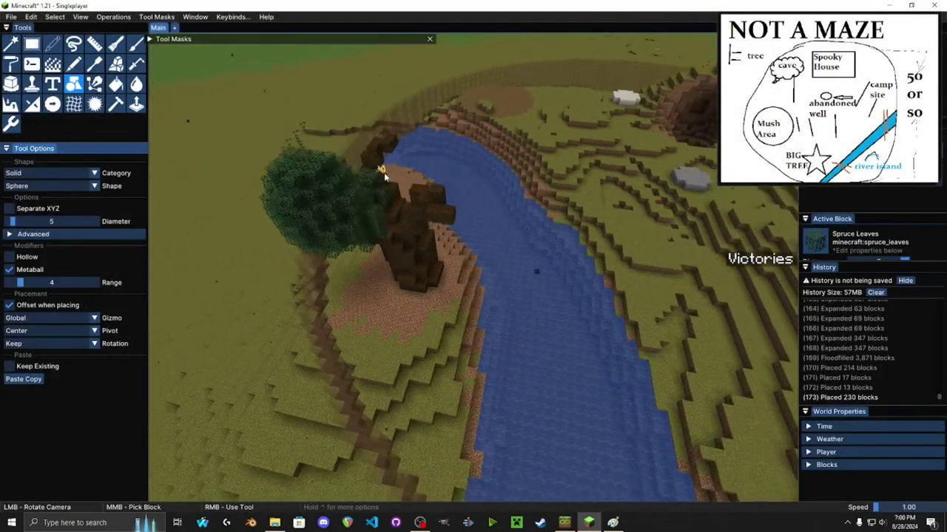
key(w)
scroll(395, 189, up, 3)
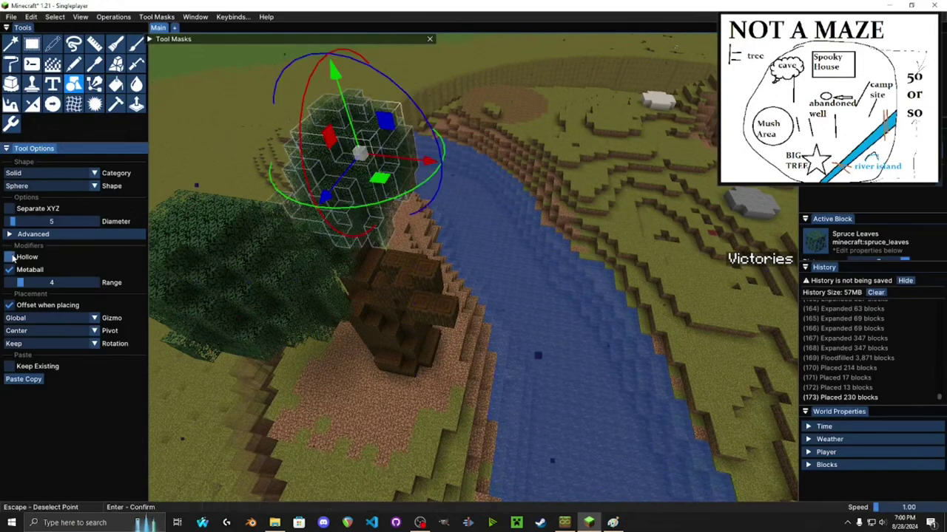
drag(404, 163, 428, 167)
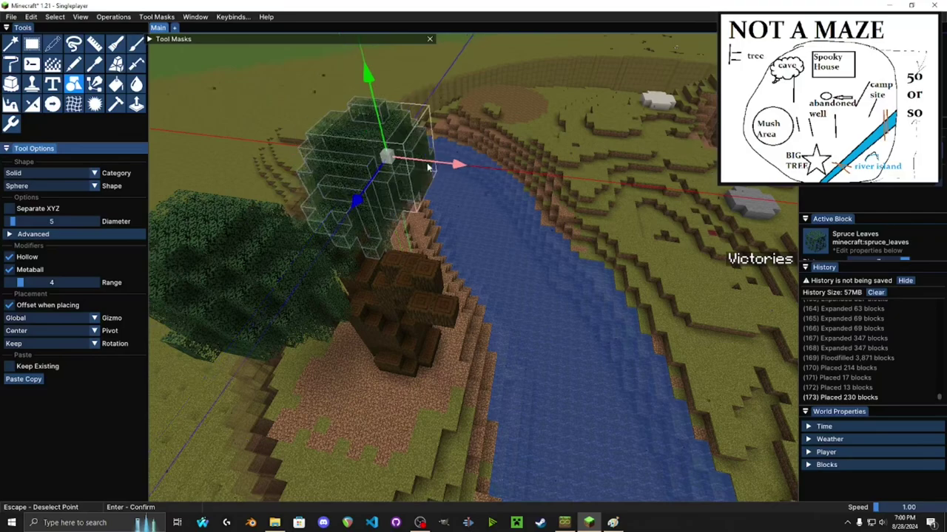
key(Return)
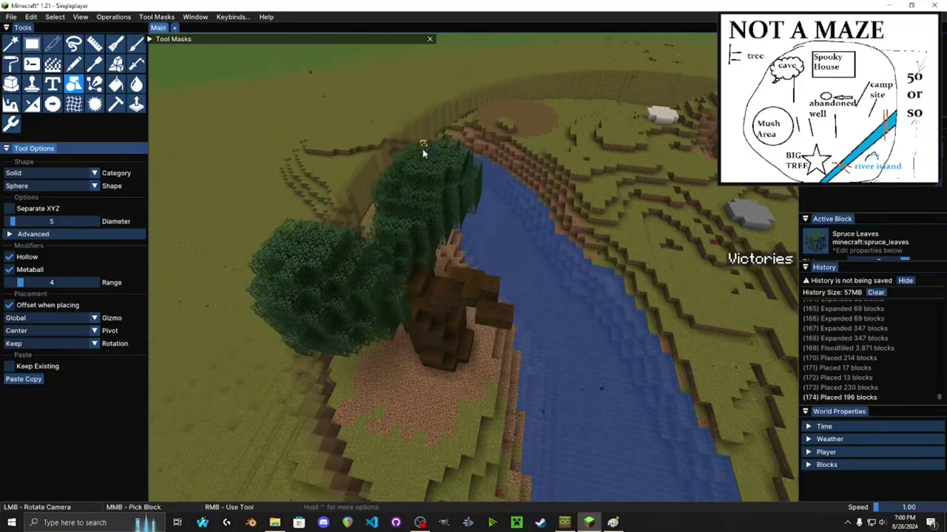
Examine the tree's leaf canopy and exposed branches from the river side and from below
key(s)
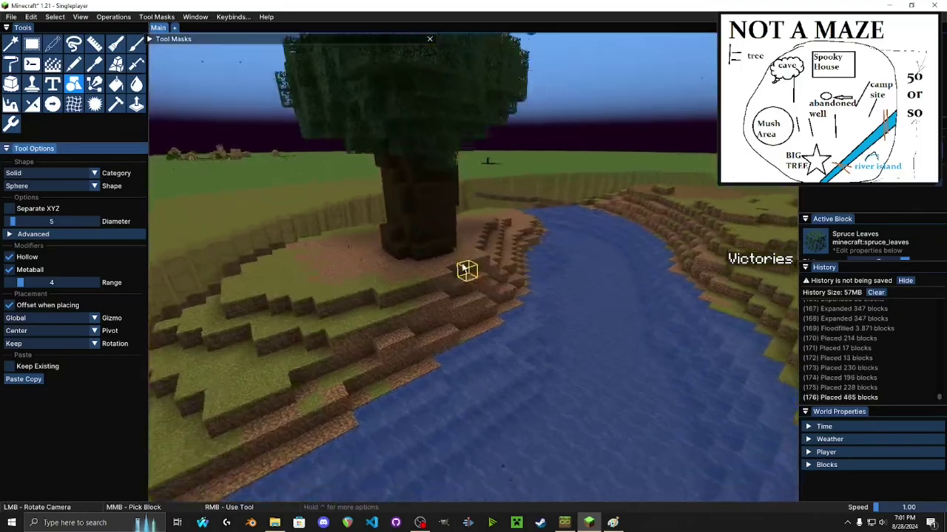
drag(471, 274, 599, 432)
key(w)
key(d)
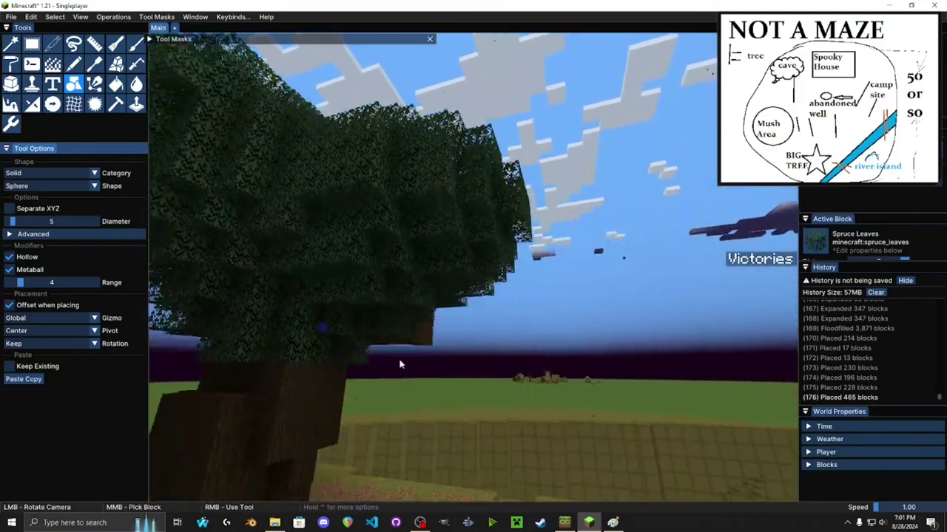
drag(400, 364, 476, 392)
key(s)
key(w)
key(d)
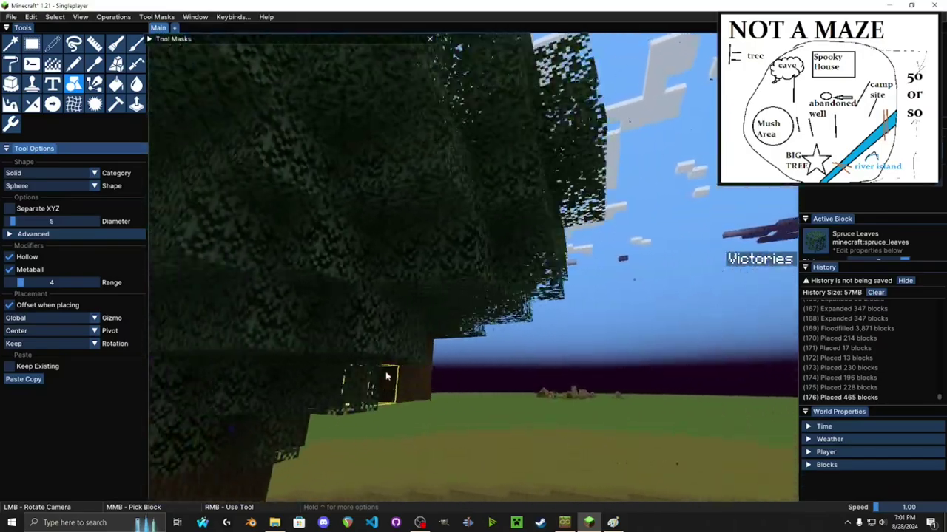
key(s)
key(w)
key(s)
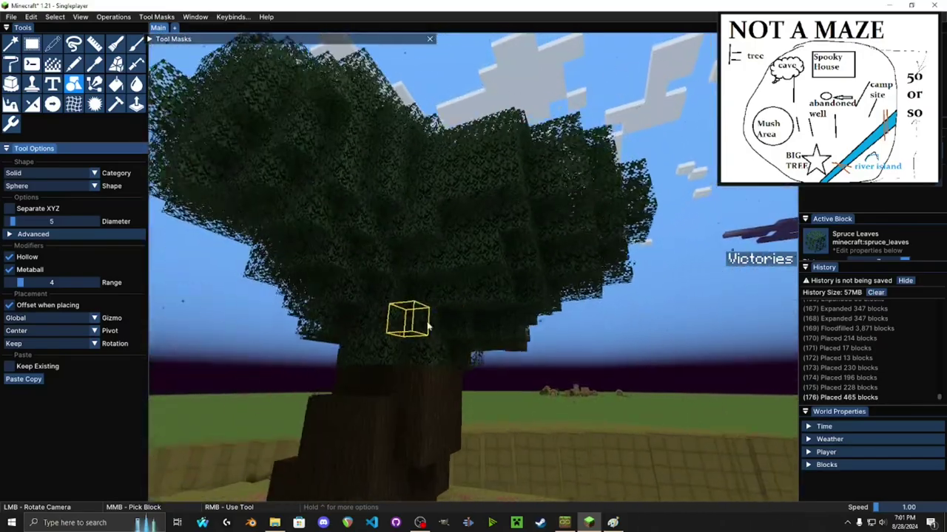
drag(428, 325, 207, 205)
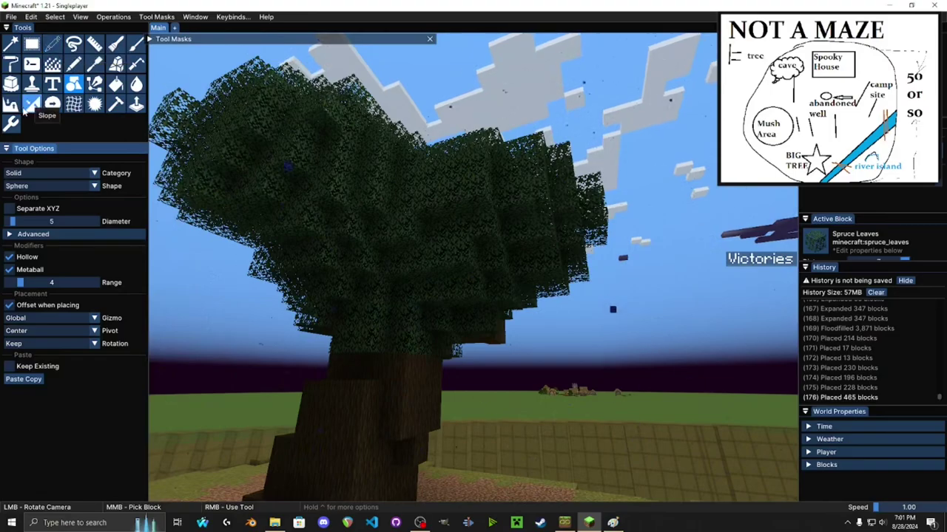
Smooth the leaf canopy with a radius 5 sphere at strength 2.00, and distort it at scale 16, distance 2.00 and 2 iterations
click(51, 104)
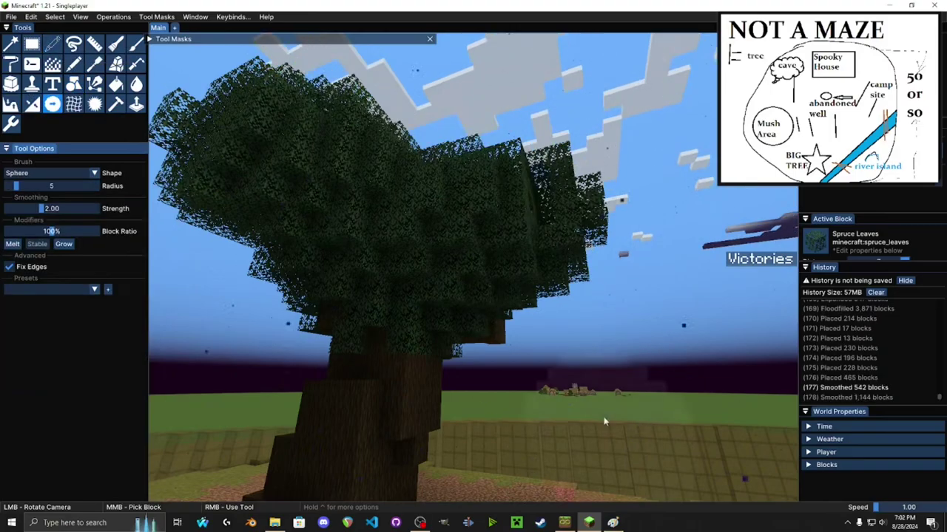
key(s)
key(space)
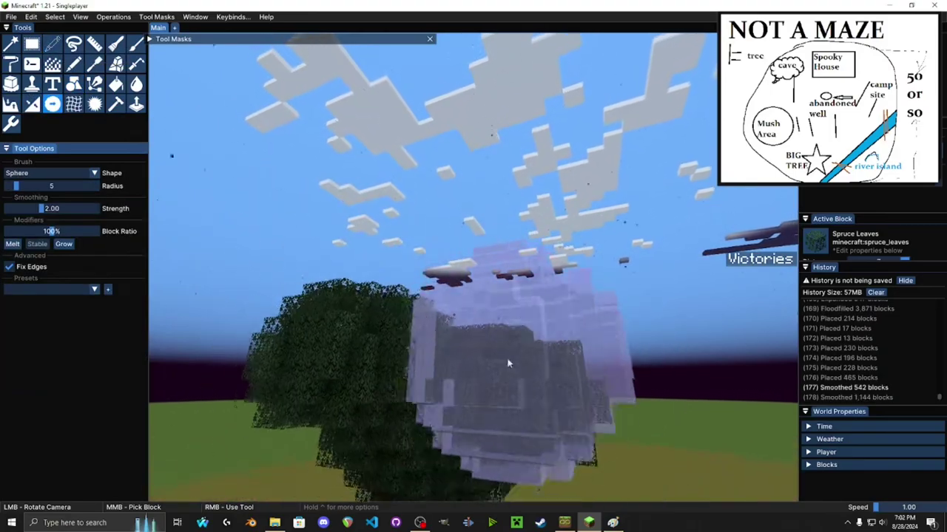
click(74, 104)
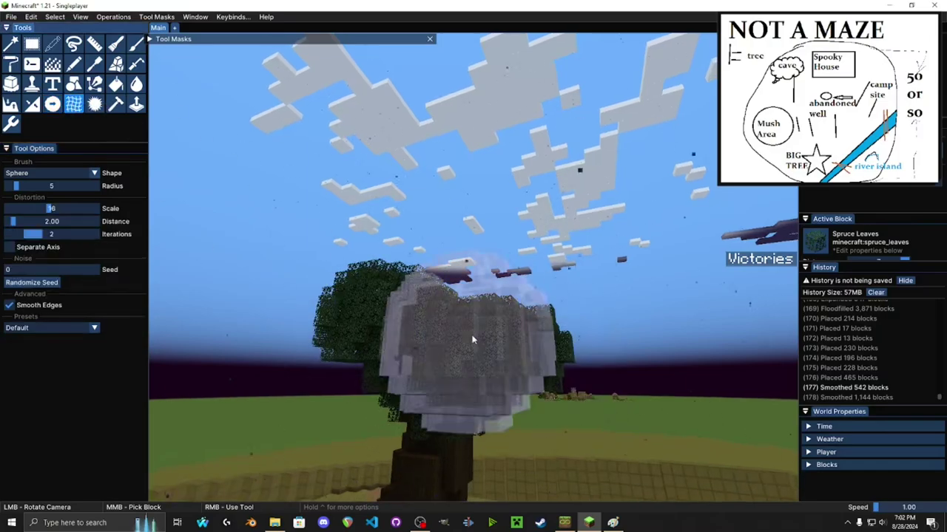
right_click(427, 357)
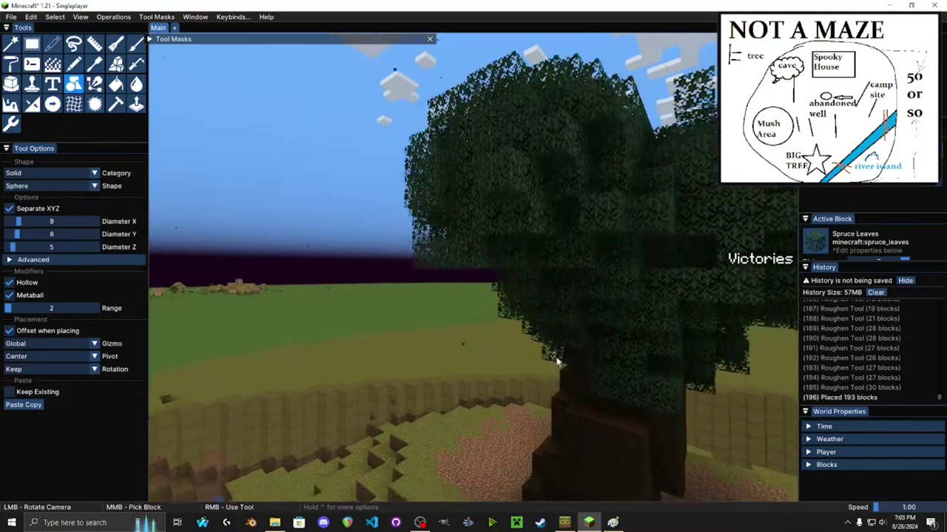
Check the reshaped canopy and trunk of the big tree from several sides
key(a)
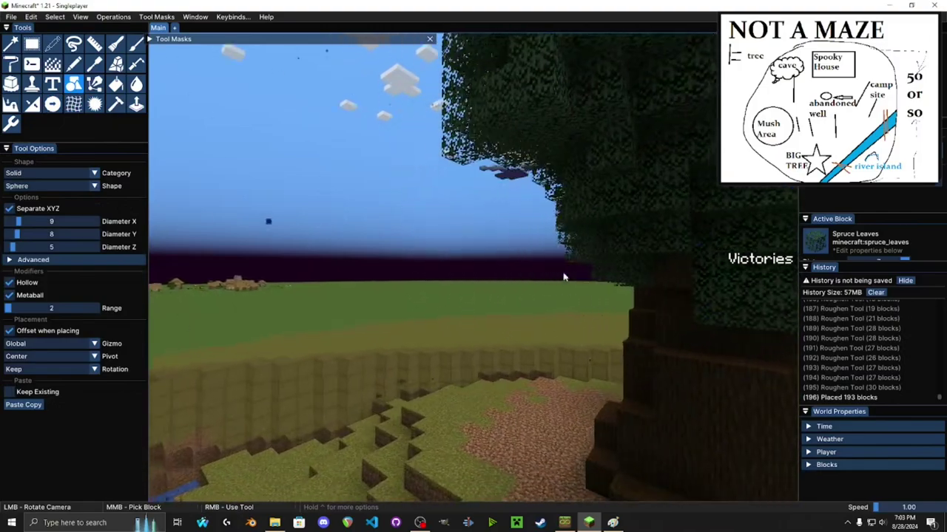
drag(671, 363, 494, 281)
key(w)
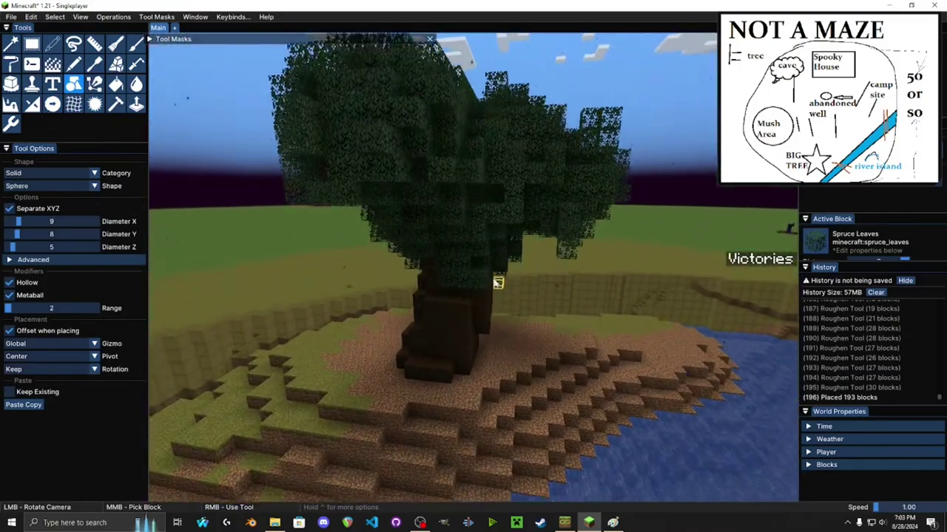
key(a)
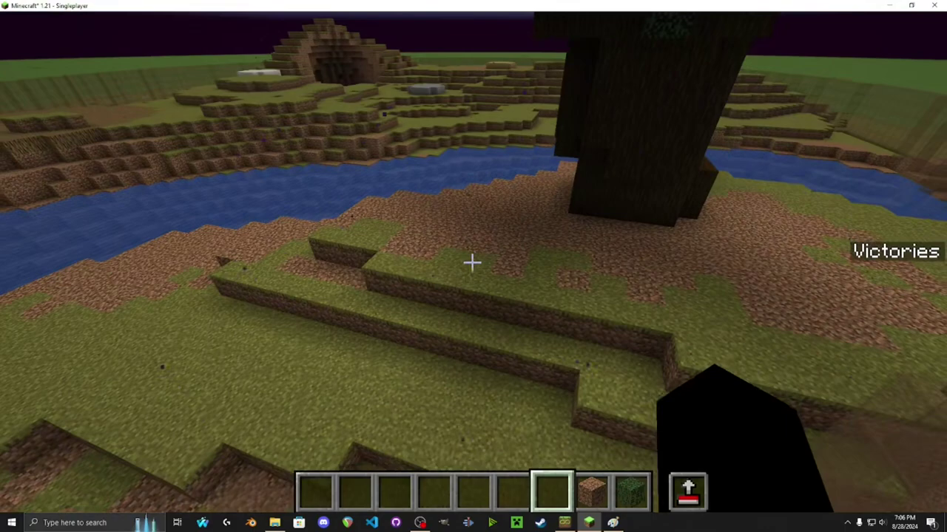
Return to the world editor and try painting Worley noise on the ground beside the trunk with a radius 5 sphere brush
key(Caps_Lock)
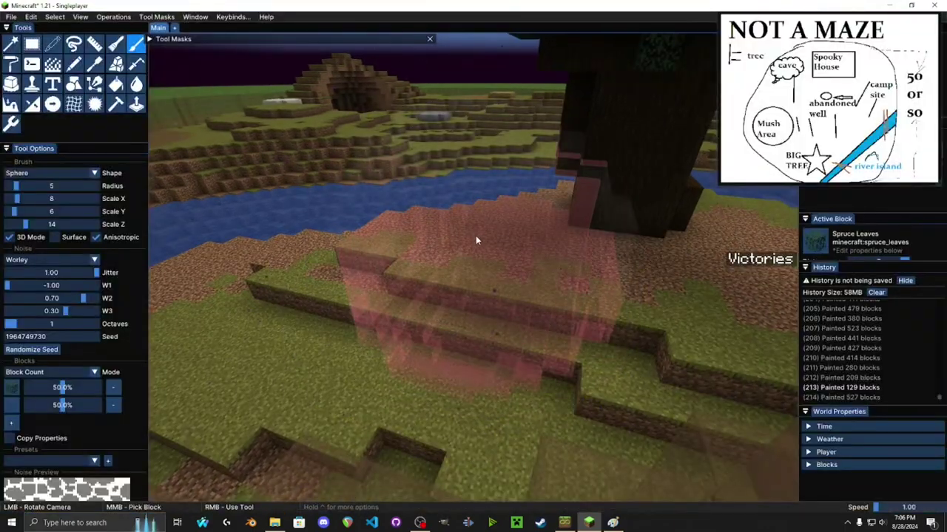
right_click(391, 238)
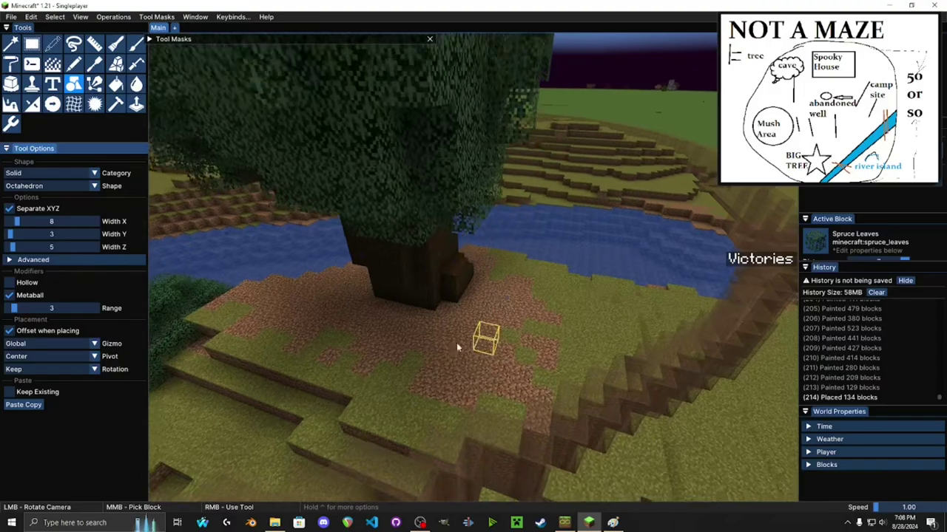
Examine the spruce leaf bush and the bare ground between the trunk and the river
mouse_move(456, 343)
mouse_down()
mouse_move(427, 313)
mouse_move(407, 259)
mouse_move(453, 237)
mouse_move(467, 318)
mouse_move(423, 305)
mouse_move(421, 262)
mouse_up()
key(w)
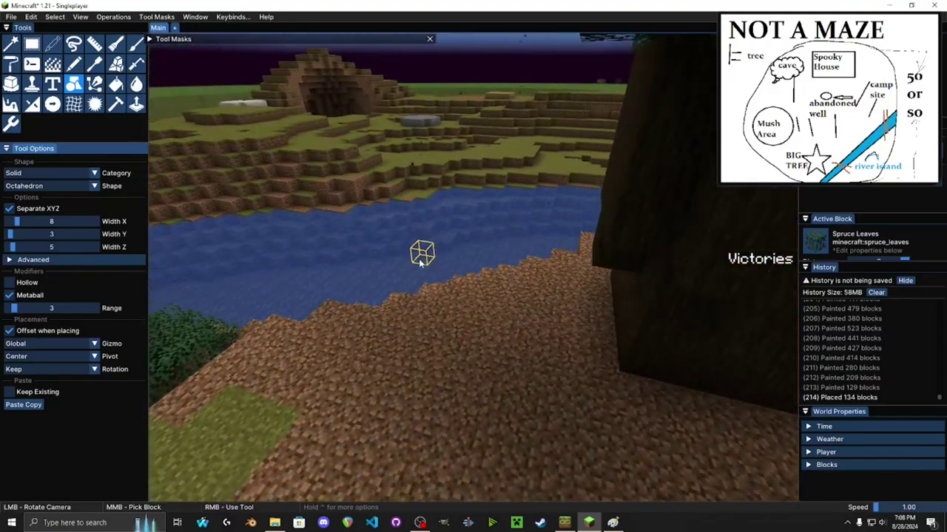
key(s)
drag(392, 328, 405, 311)
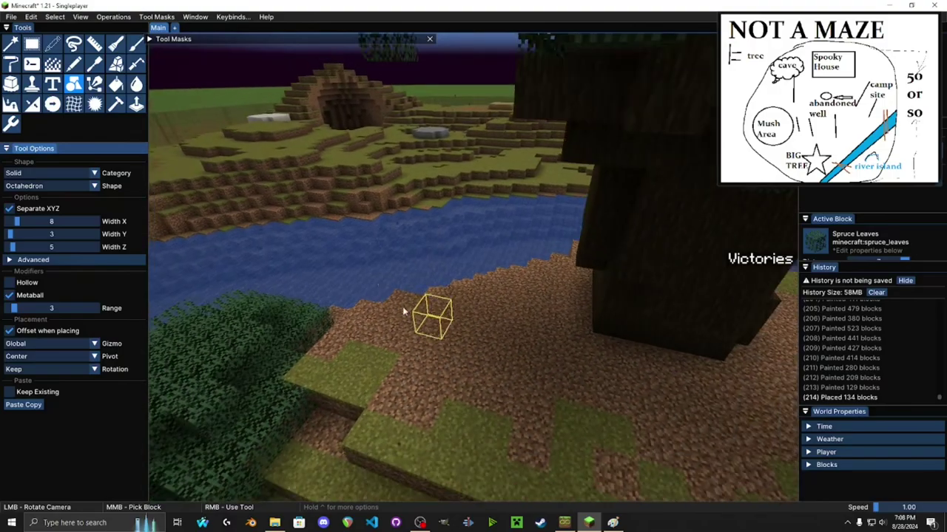
key(w)
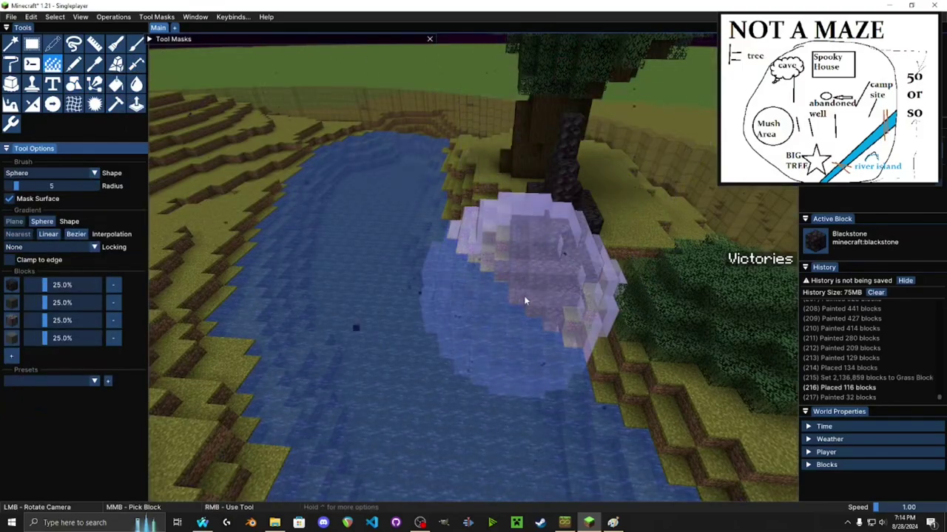
Paint the rock spire beside the tree with a four-block gradient from base to tip, 25% per block, using a radius 5 sphere brush
drag(515, 299, 572, 127)
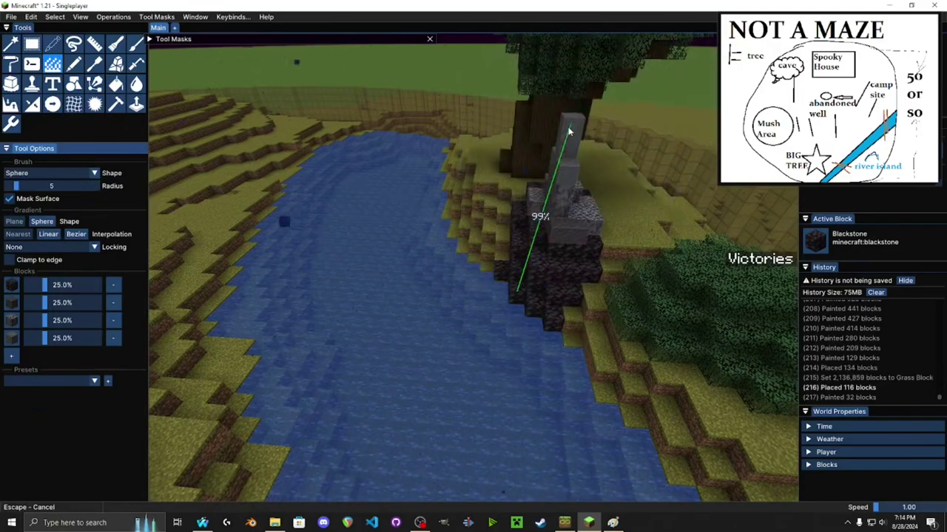
drag(546, 224, 538, 245)
key(s)
key(space)
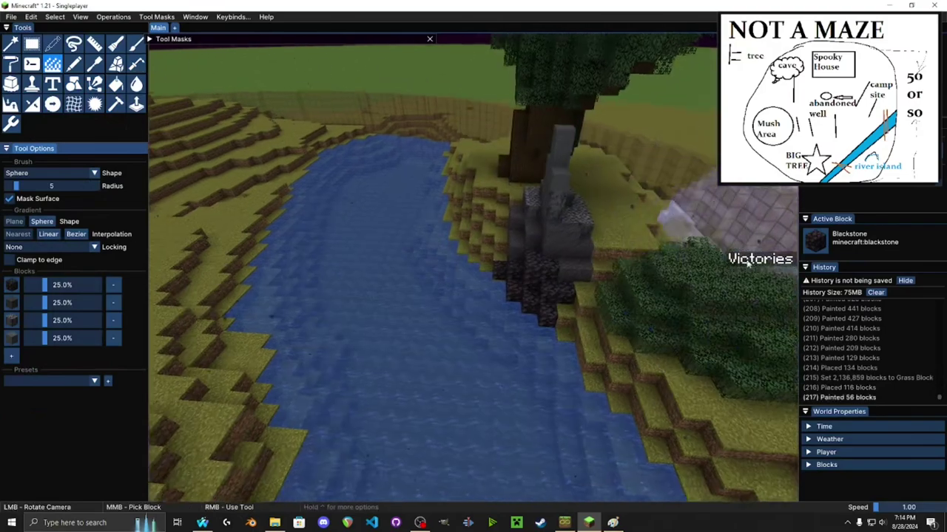
key(a)
mouse_move(602, 310)
mouse_down()
mouse_move(508, 292)
mouse_move(659, 269)
mouse_move(675, 236)
mouse_move(735, 216)
mouse_move(707, 233)
mouse_move(312, 122)
mouse_up()
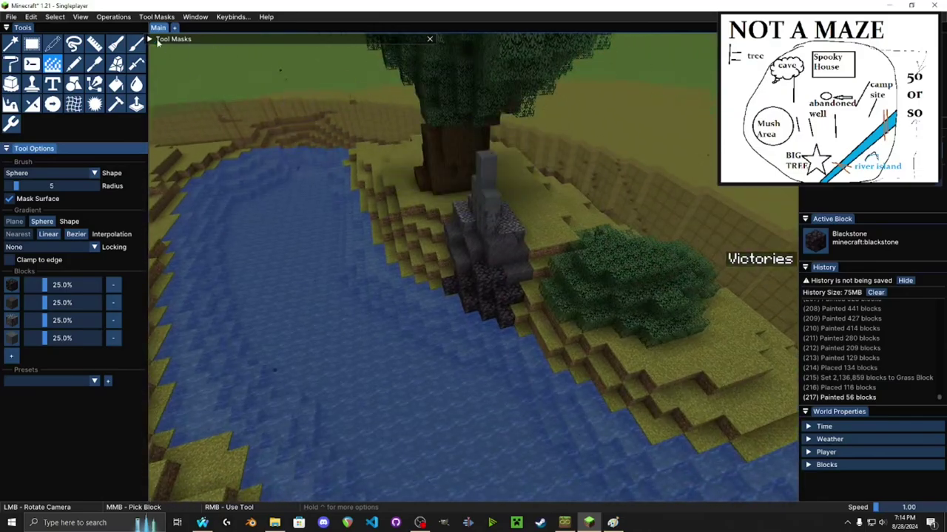
Place a solid spruce log tube, diameter 2 and height 10, tilted with yaw 105°, pitch 74° and roll 84°, beside the big tree's trunk
key(w)
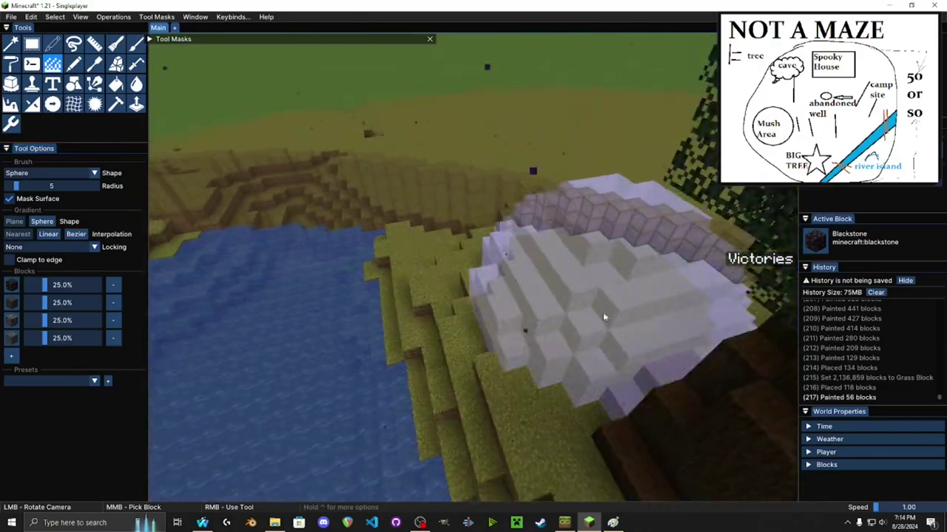
drag(602, 316, 430, 296)
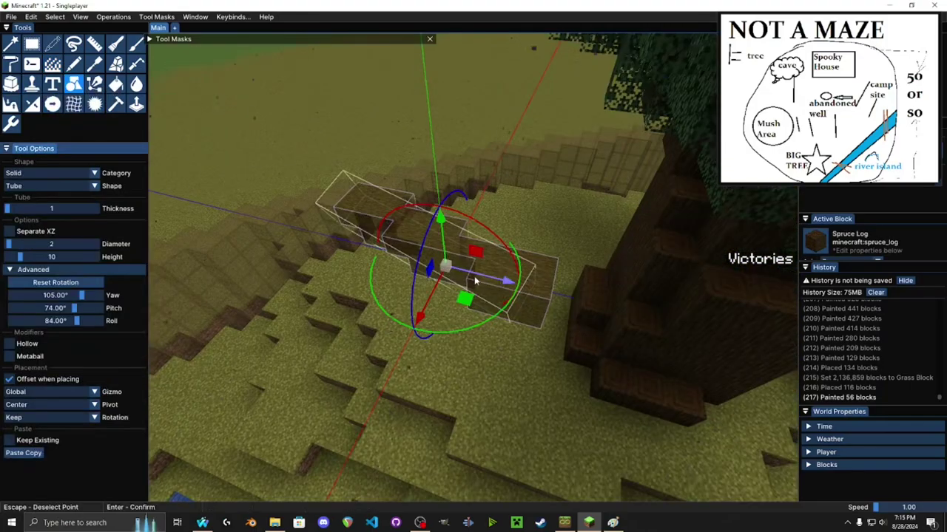
drag(475, 281, 509, 288)
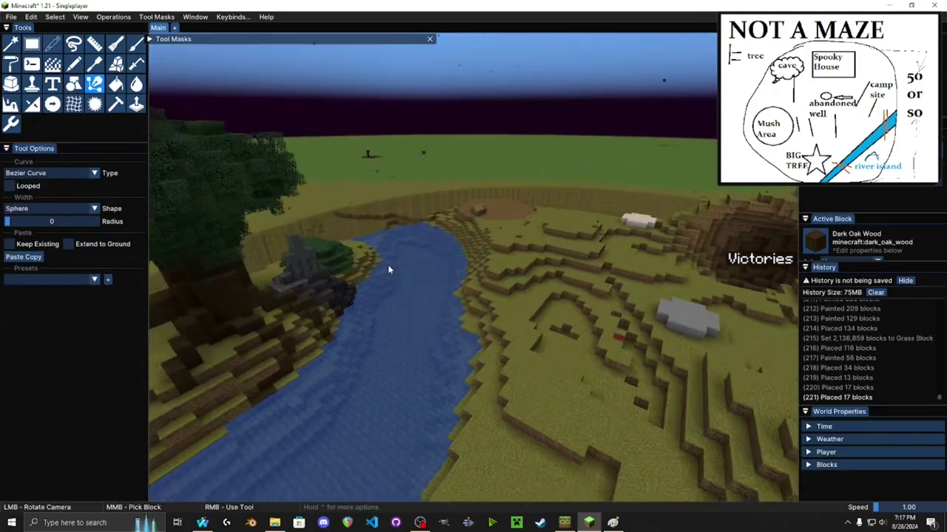
Leave the world editor and examine the tree's new roots, the rock spire, the leaf bush and the terraced ground from several sides
drag(463, 283, 563, 266)
key(Shift_R)
key(w)
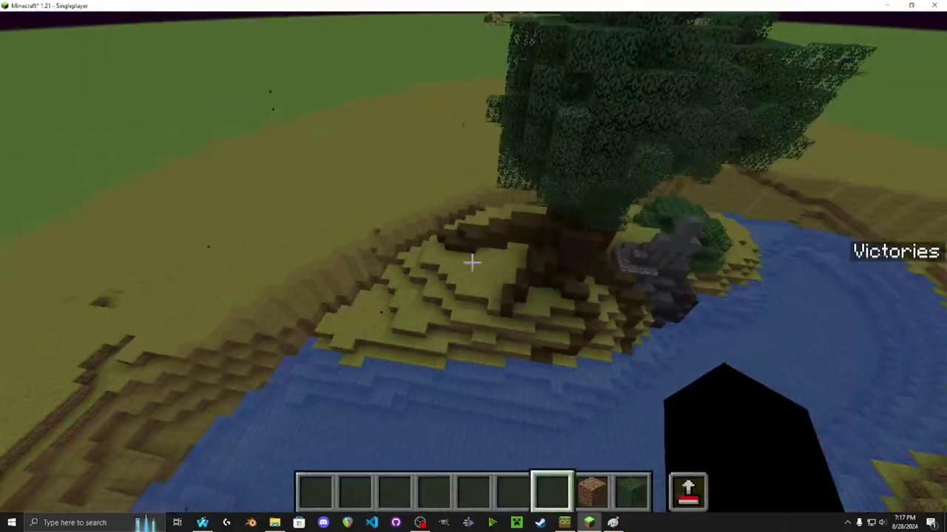
key(w)
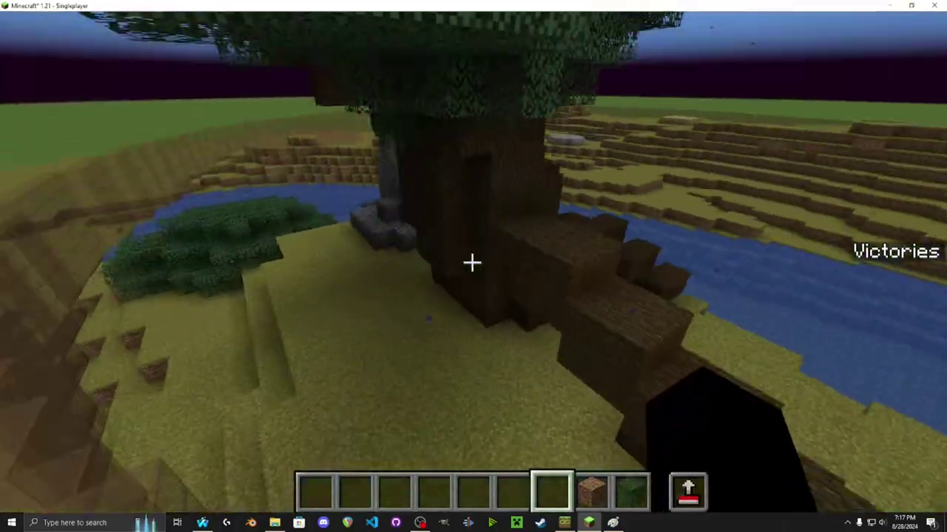
key(a)
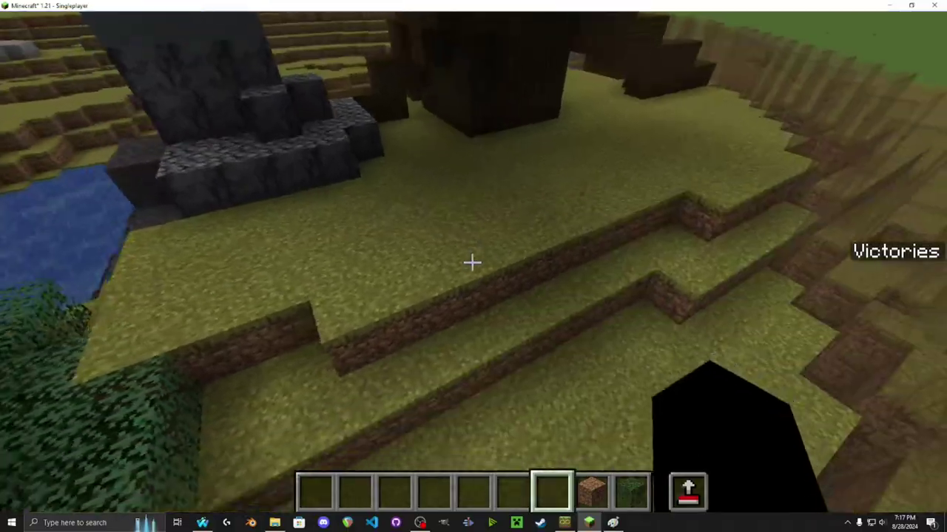
key(w)
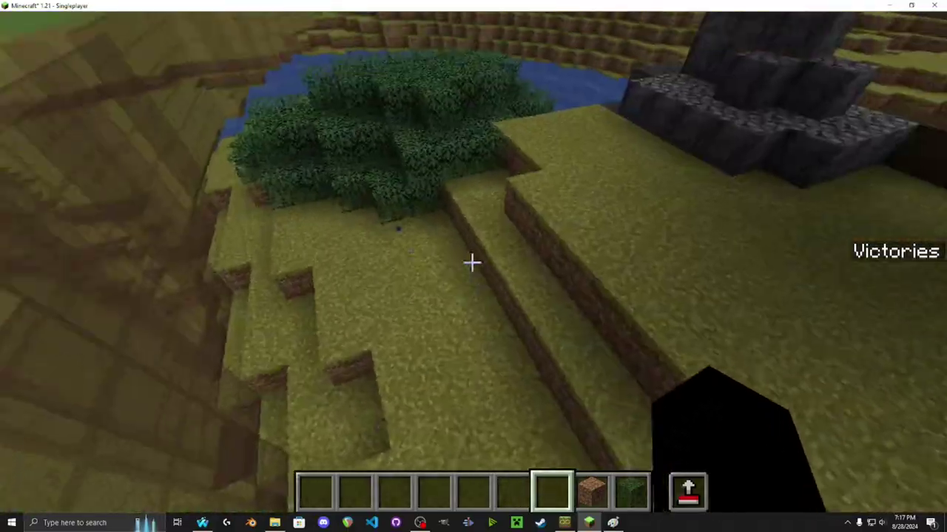
key(w)
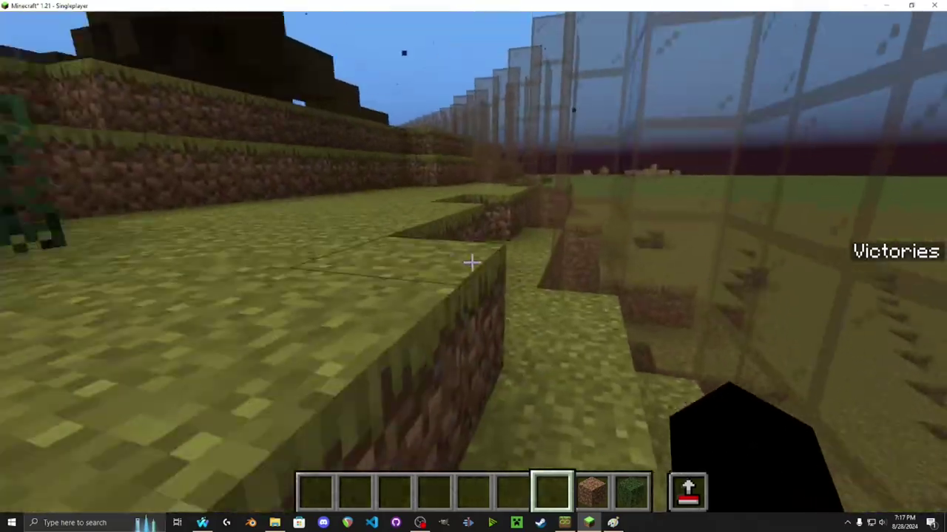
key(w)
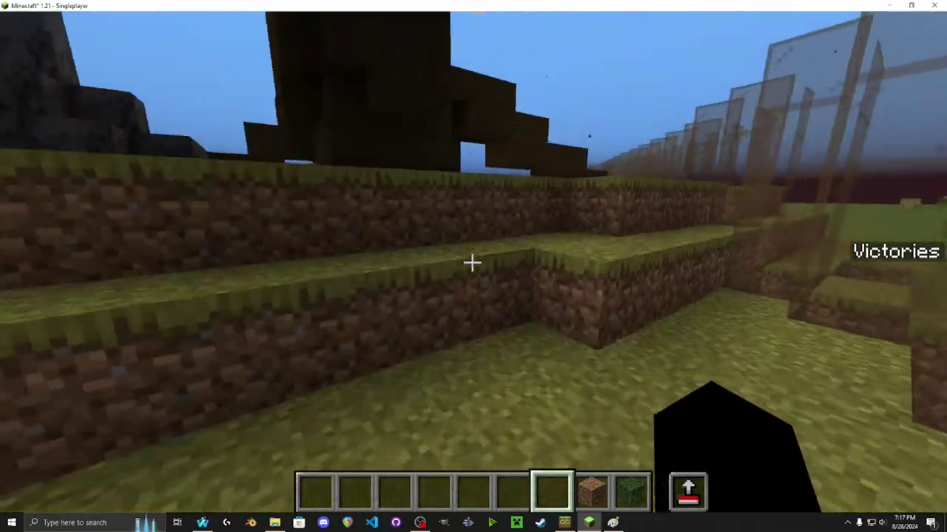
Fill the hotbar with plants and dead coral, and attach dead coral to the sides, ledges and tip of the rock spire
key(w)
key(e)
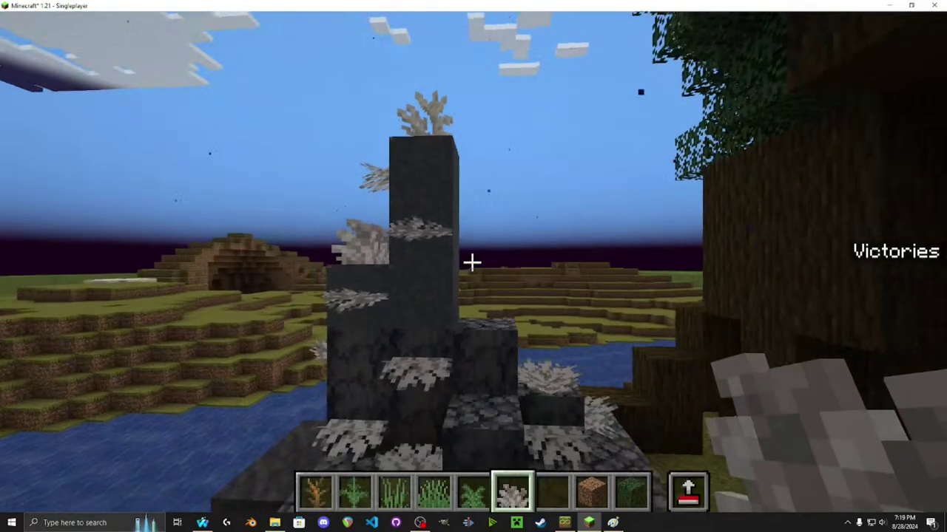
key(s)
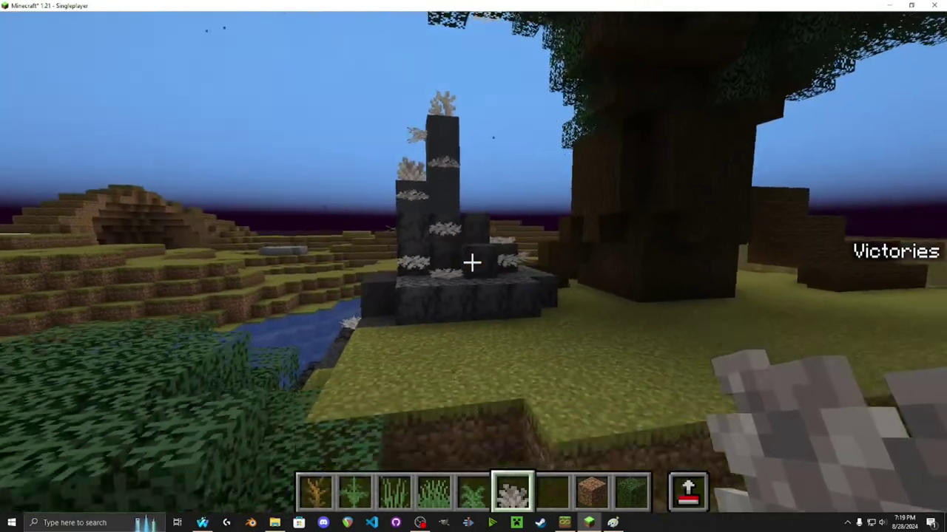
Try a large fern on the grass beside the trunk, and plant five dead bushes across that upper terrace instead
key(e)
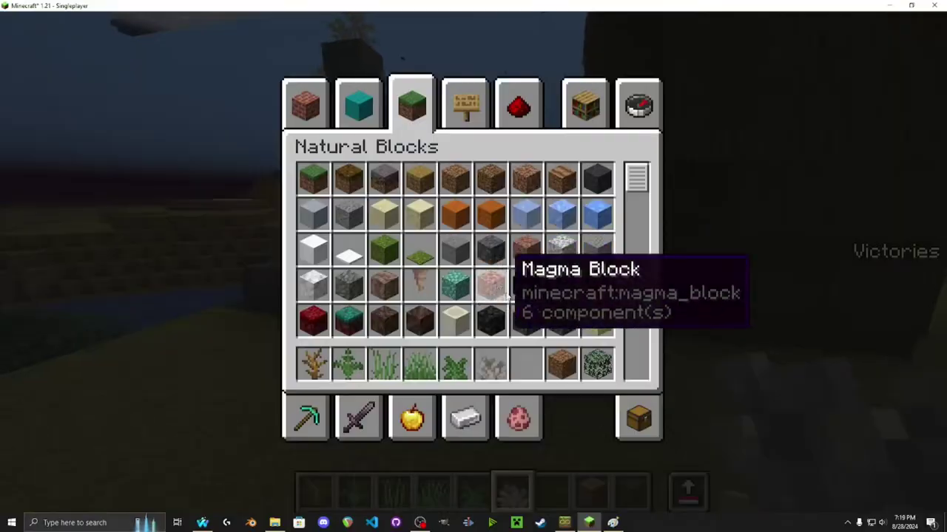
key(e)
key(5)
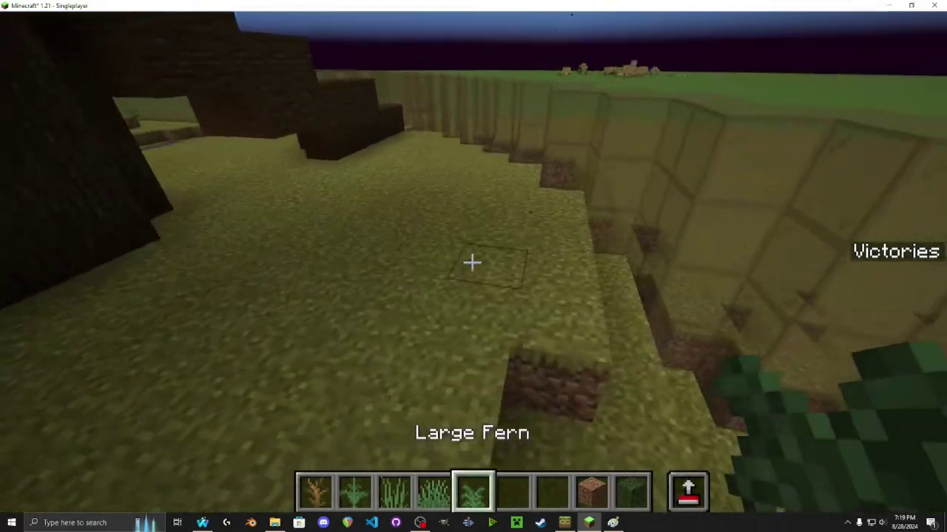
right_click(471, 263)
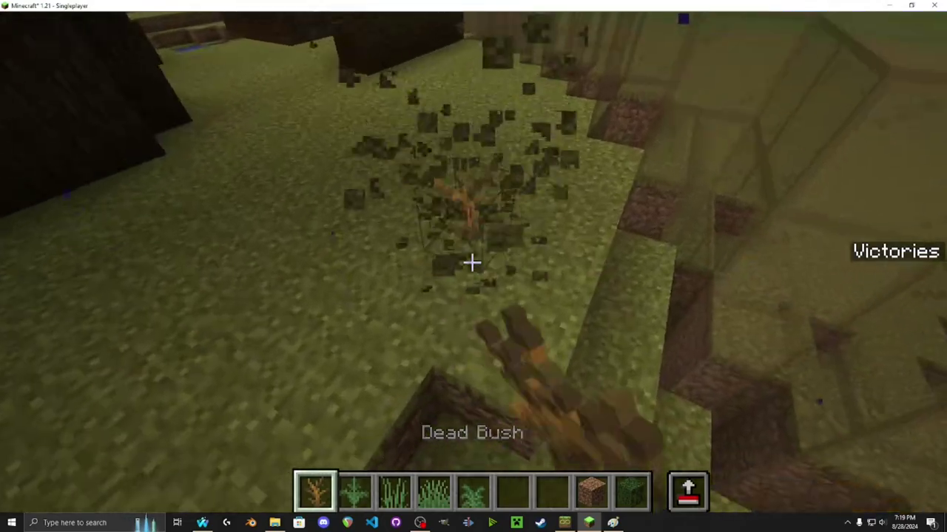
right_click(472, 263)
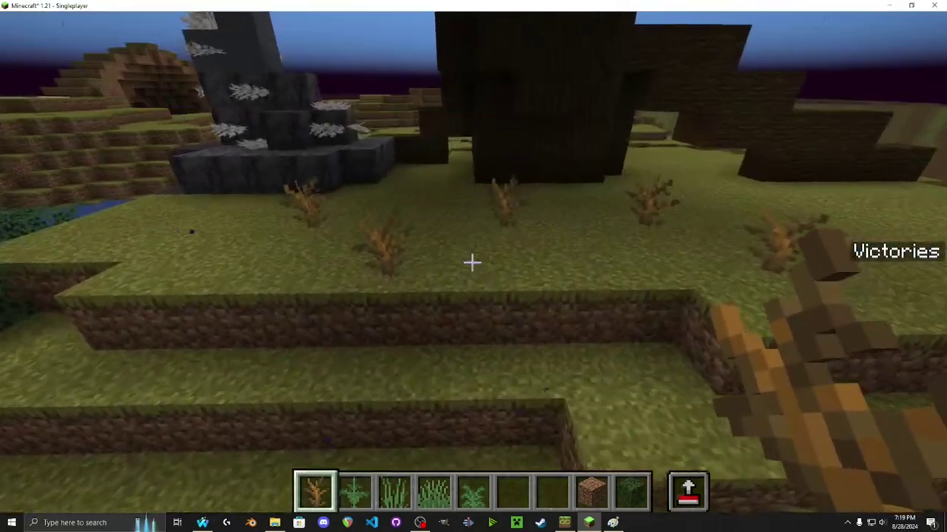
Add a wood block and a soul lantern to the first two hotbar slots
key(e)
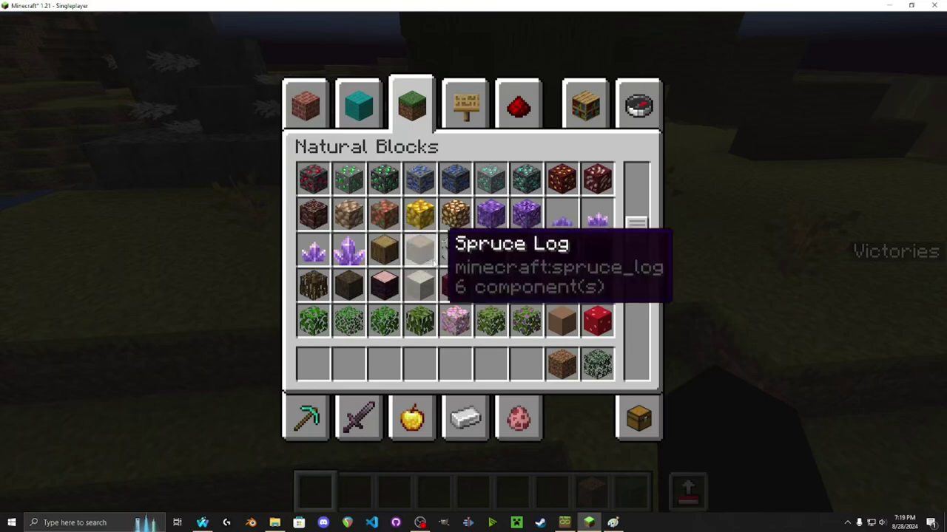
click(313, 363)
click(517, 104)
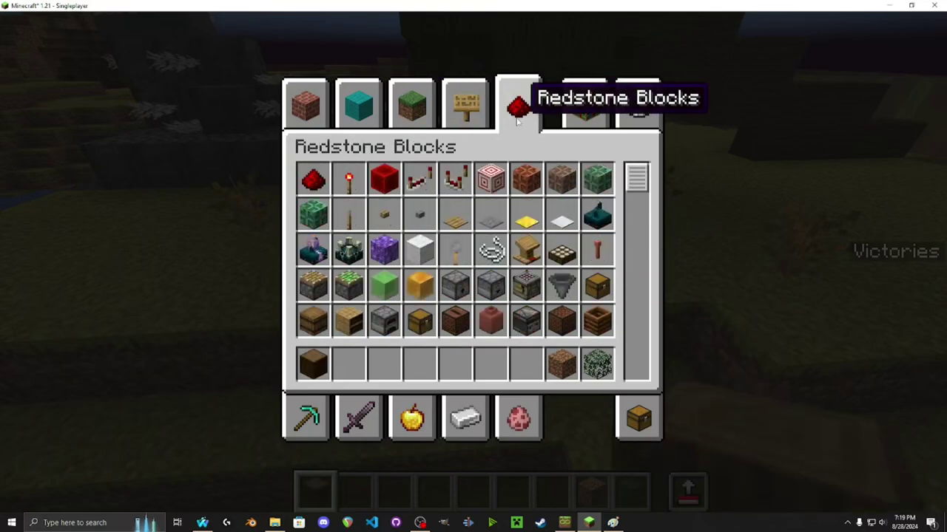
click(466, 103)
key(e)
key(e)
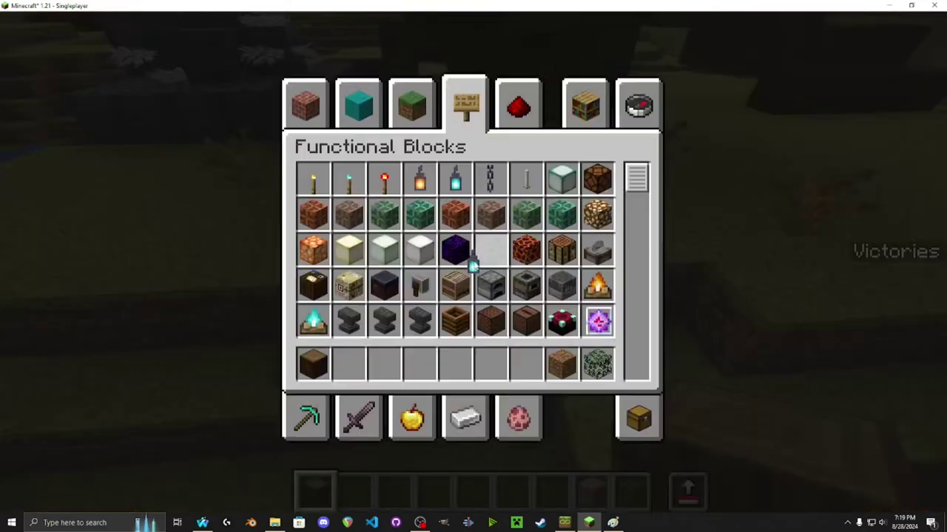
click(358, 373)
key(e)
Remove the wood block from the hotbar and look through the functional blocks
key(e)
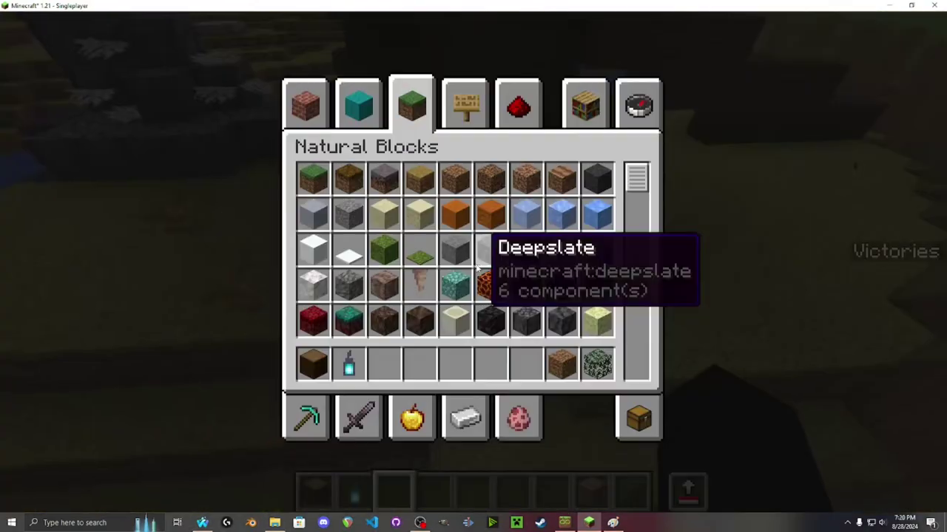
click(314, 363)
click(457, 97)
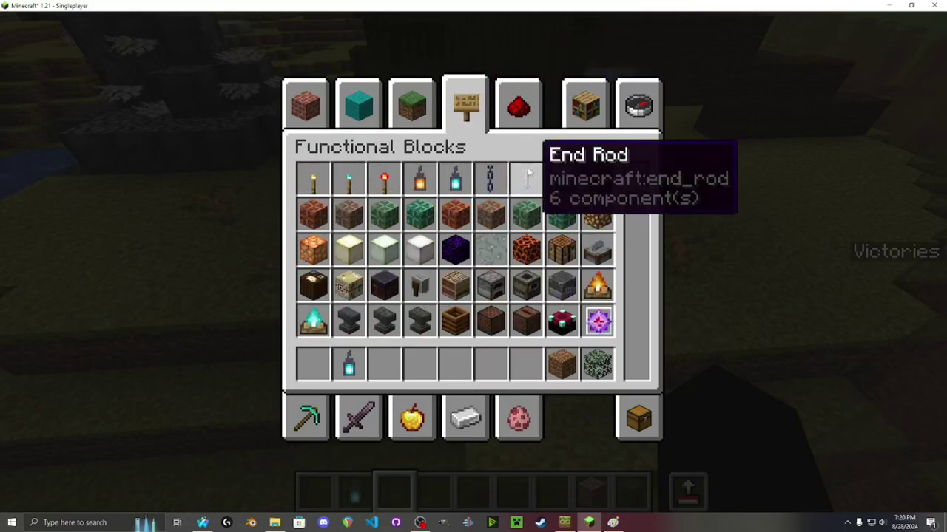
key(e)
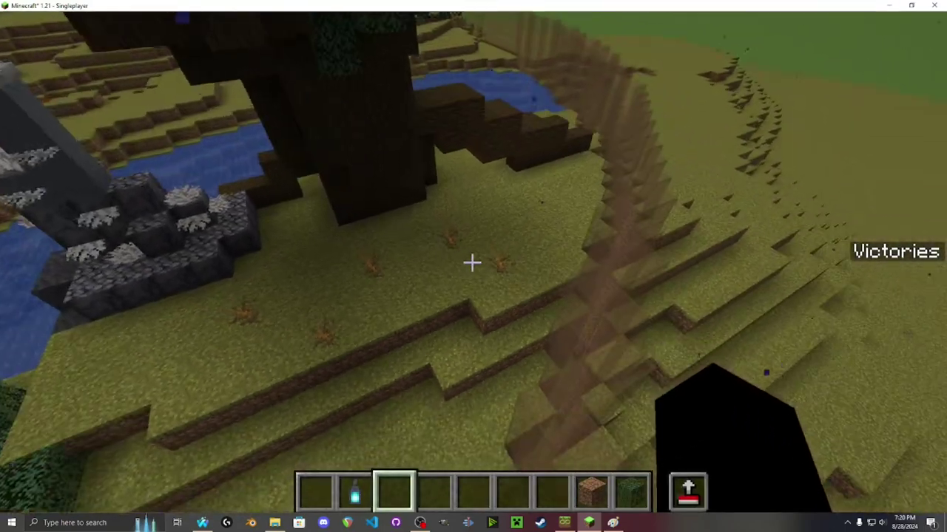
In the world editor, place an inverted catenary curve of nether brick fence with 20% slack and radius 0 beside the trunk
key(Caps_Lock)
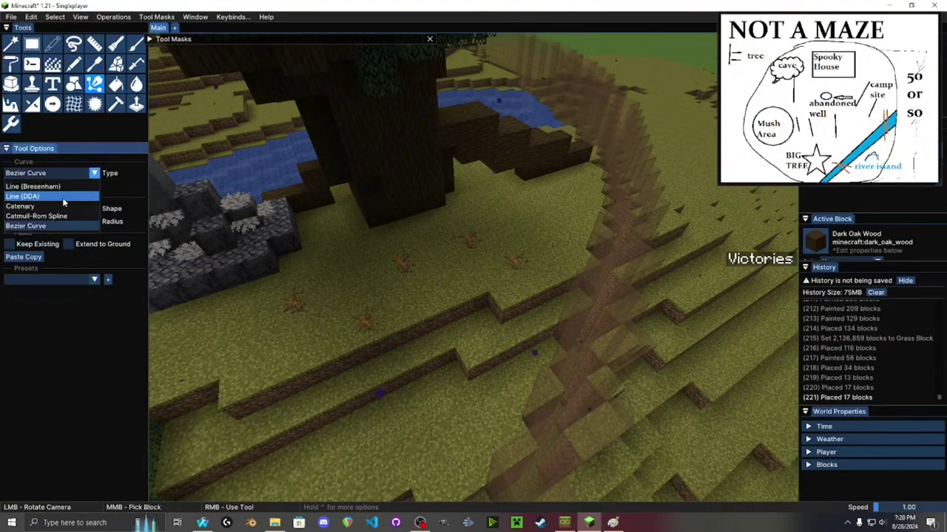
click(816, 250)
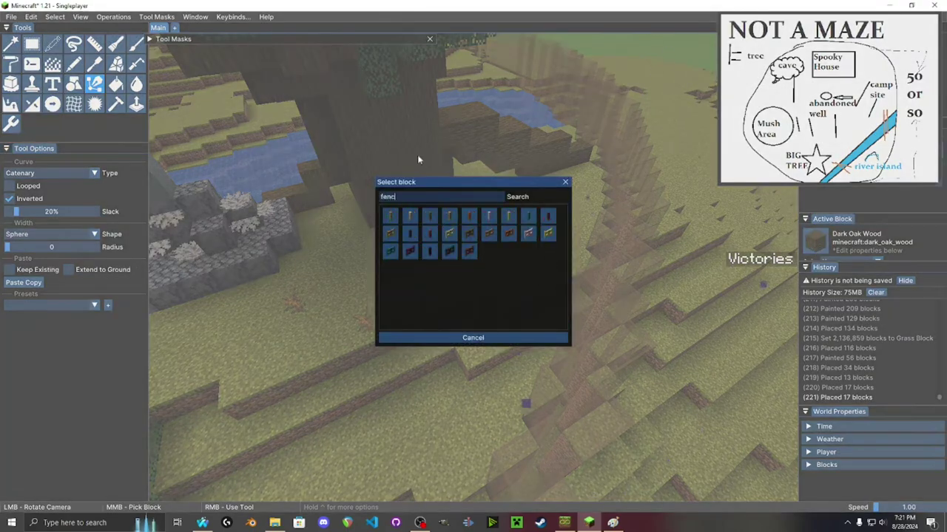
click(430, 253)
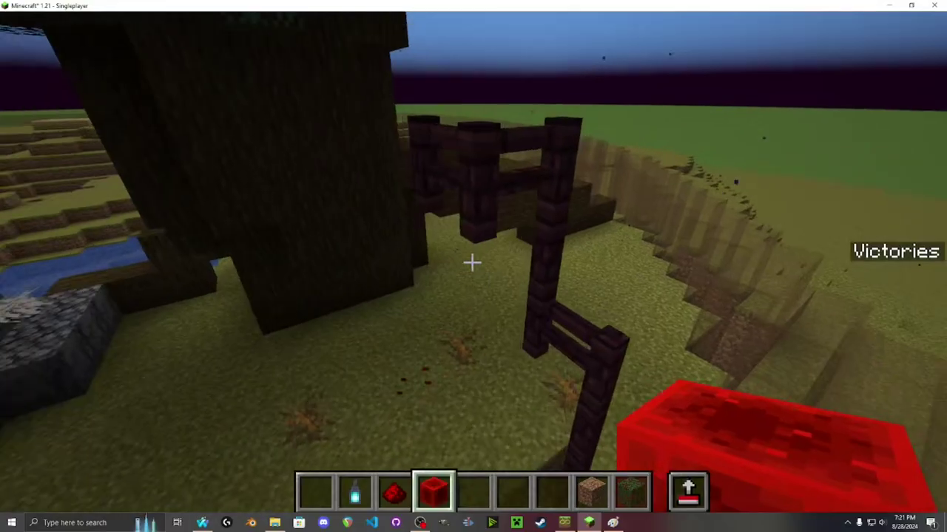
Hang a soul lantern from the underside of the nether brick fence arm beside the big tree
scroll(471, 263, up, 2)
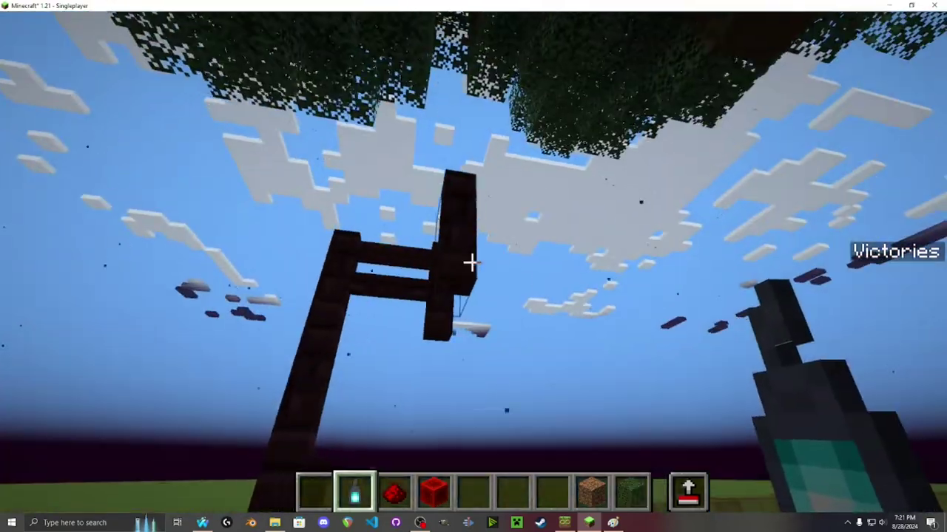
right_click(472, 261)
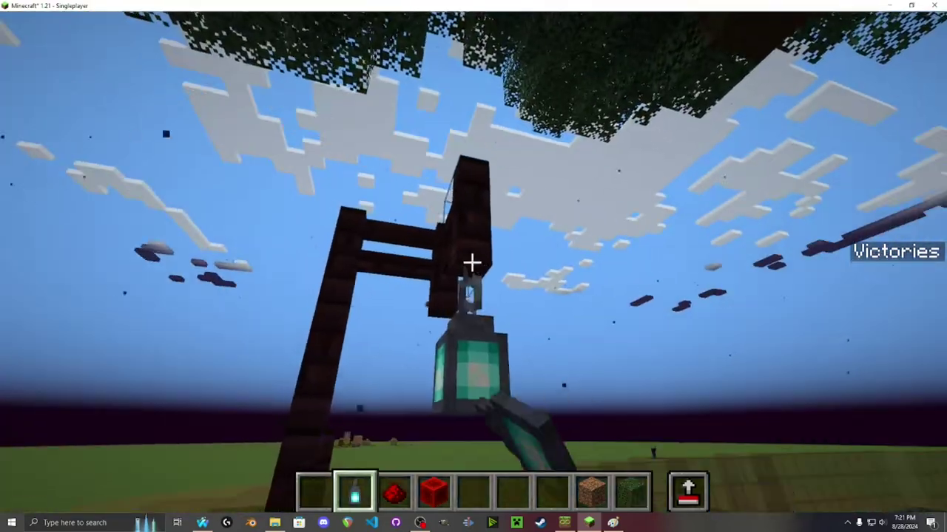
key(s)
key(space)
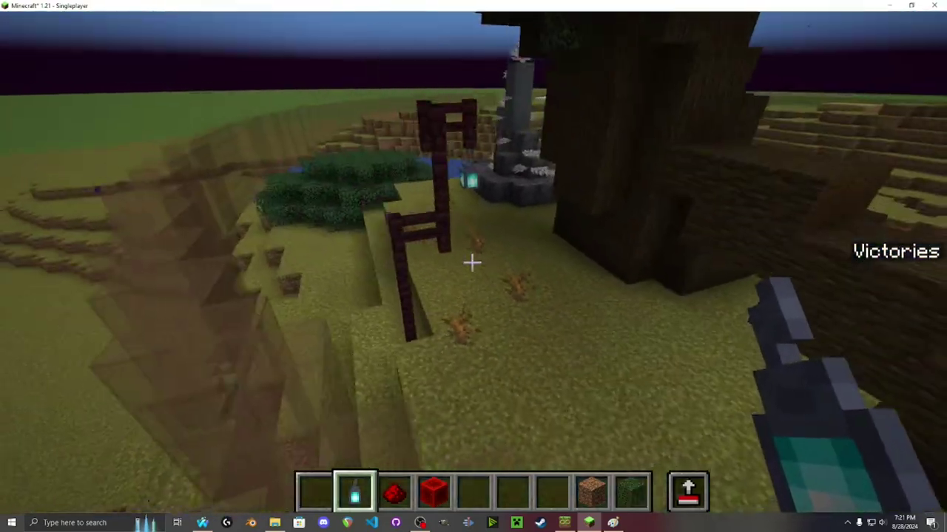
key(w)
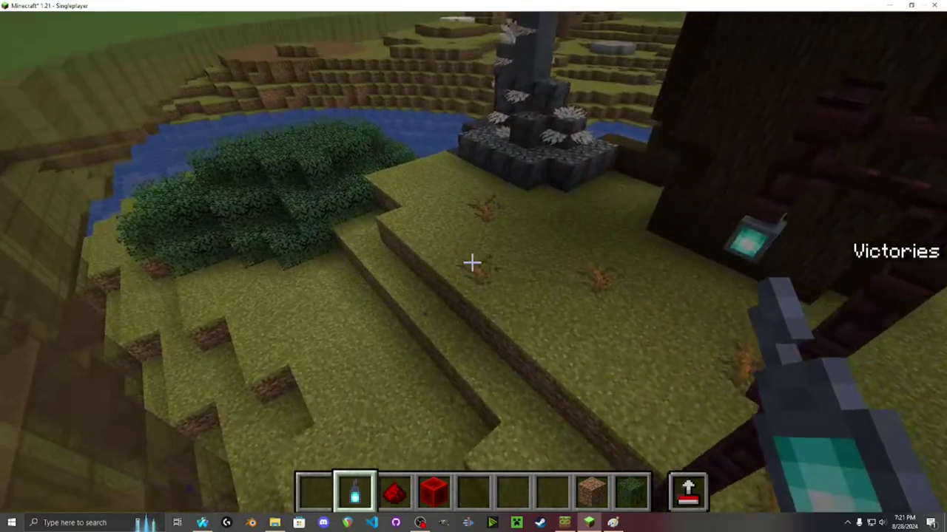
key(w)
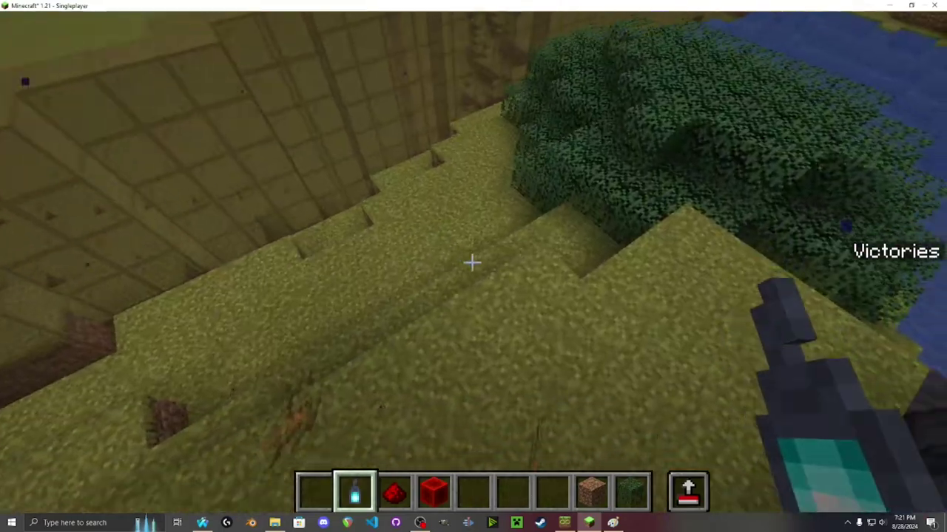
key(e)
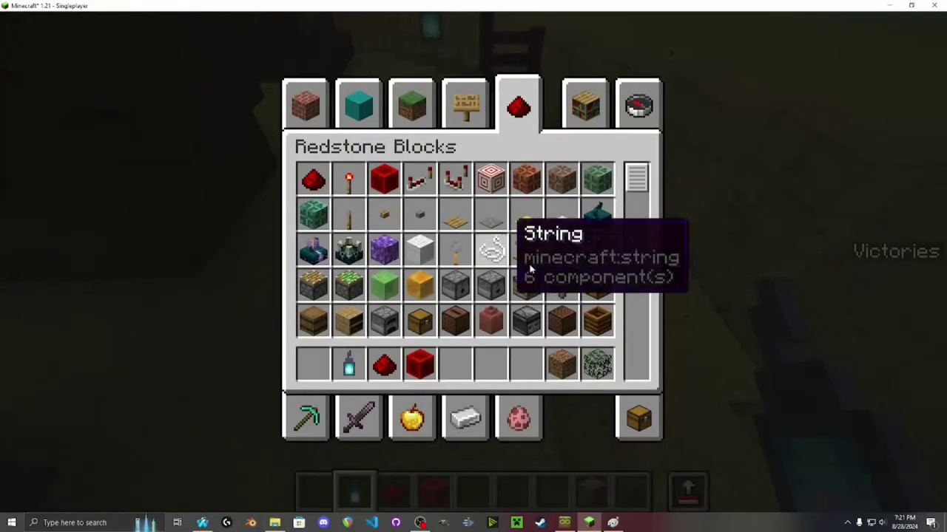
key(e)
Paint Dirt Path onto the terraces between the leaf bush and the fence with a radius 1 sphere painter brush
key(Caps_Lock)
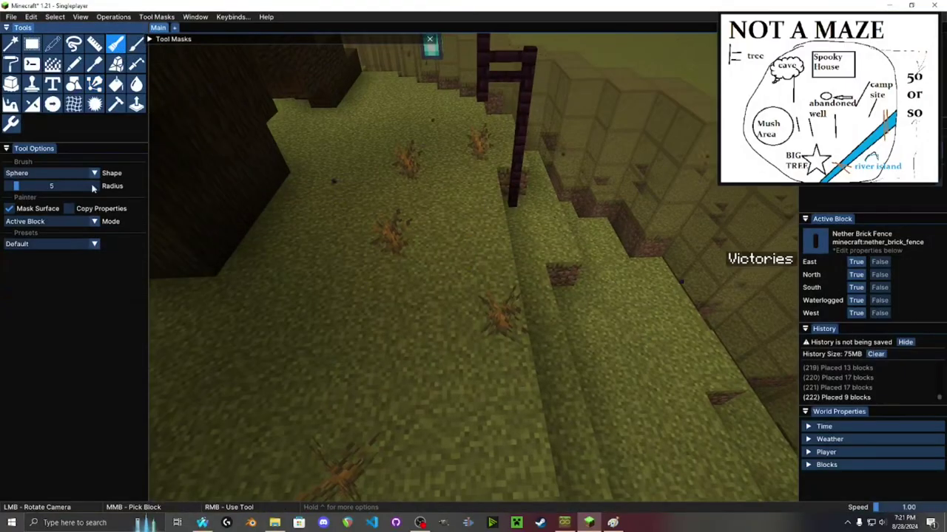
click(816, 241)
text(pat)
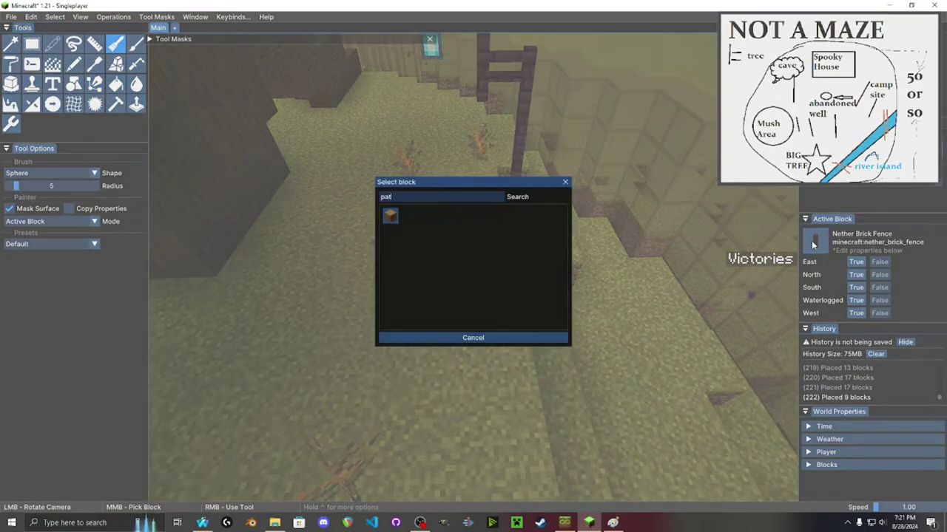
text(h)
click(392, 213)
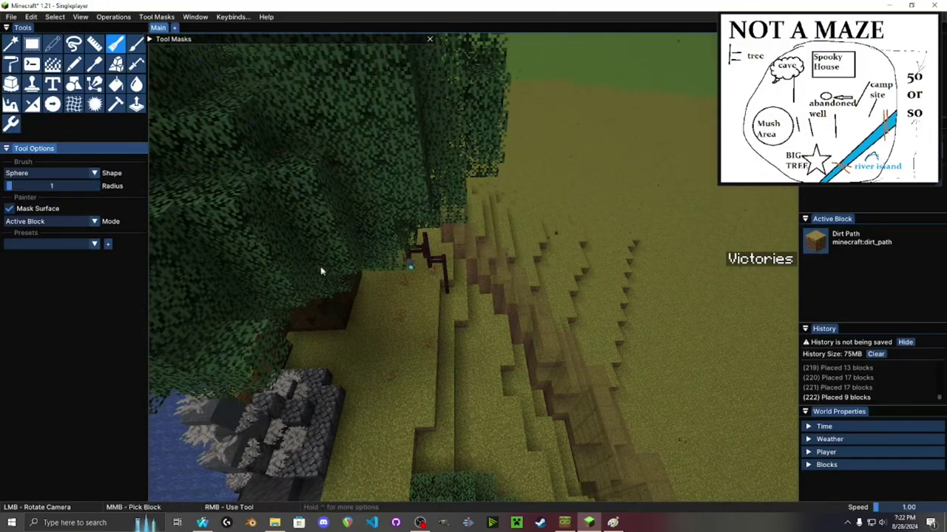
key(s)
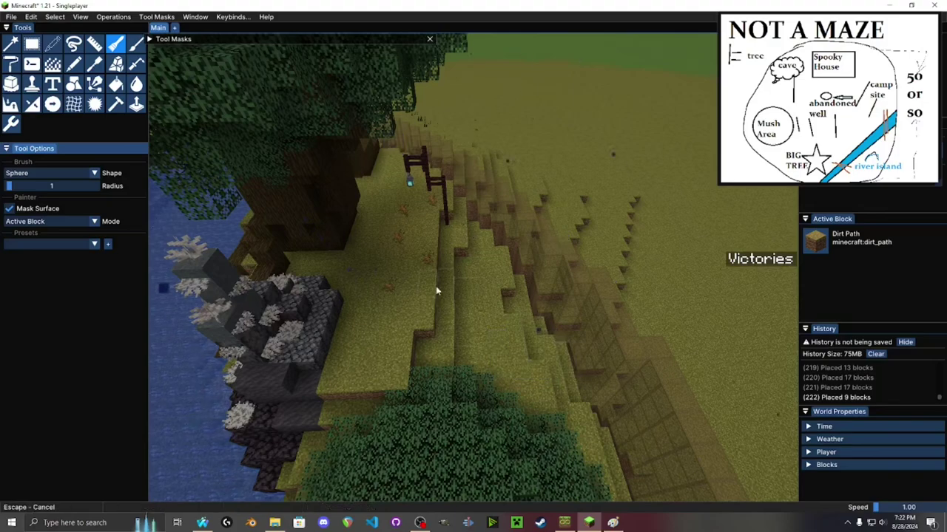
drag(436, 291, 433, 280)
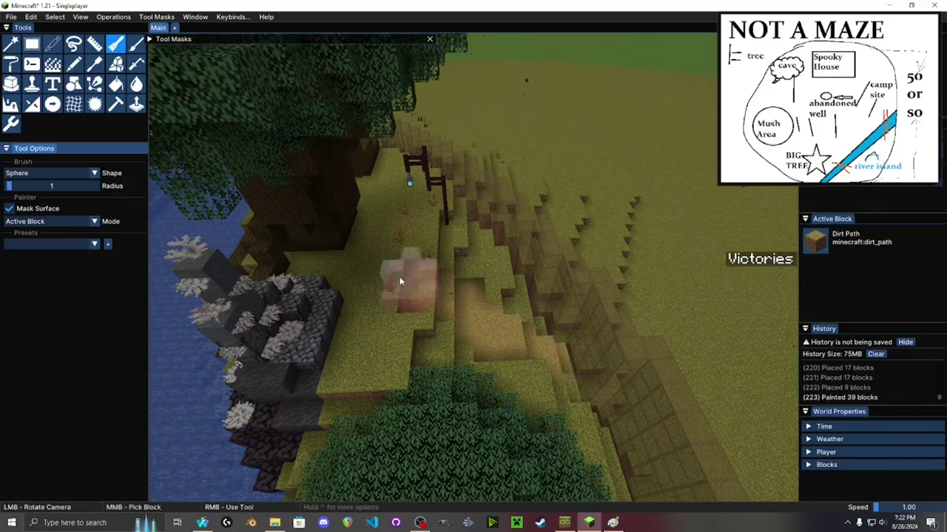
Paint more Dirt Path with the radius 1 sphere painter between the trunk, the fence and the lower terraces
drag(376, 218, 377, 214)
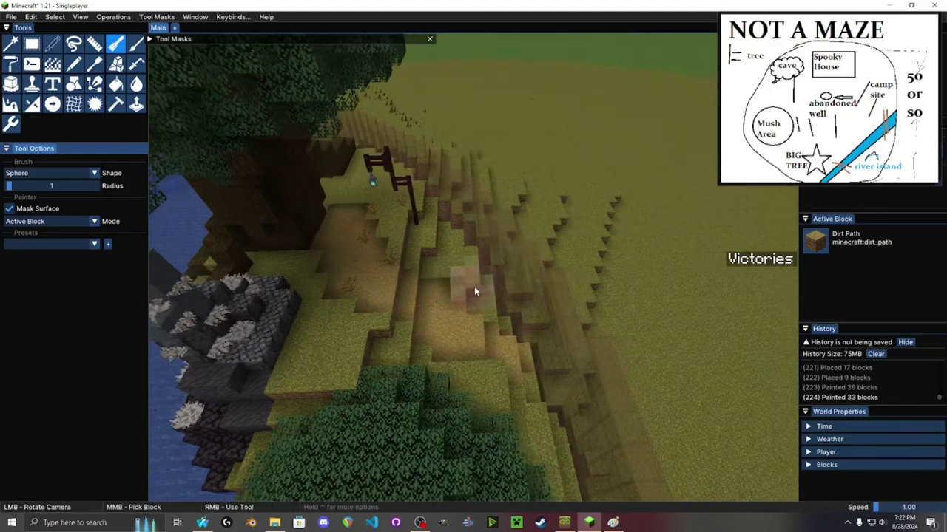
key(a)
drag(488, 295, 503, 275)
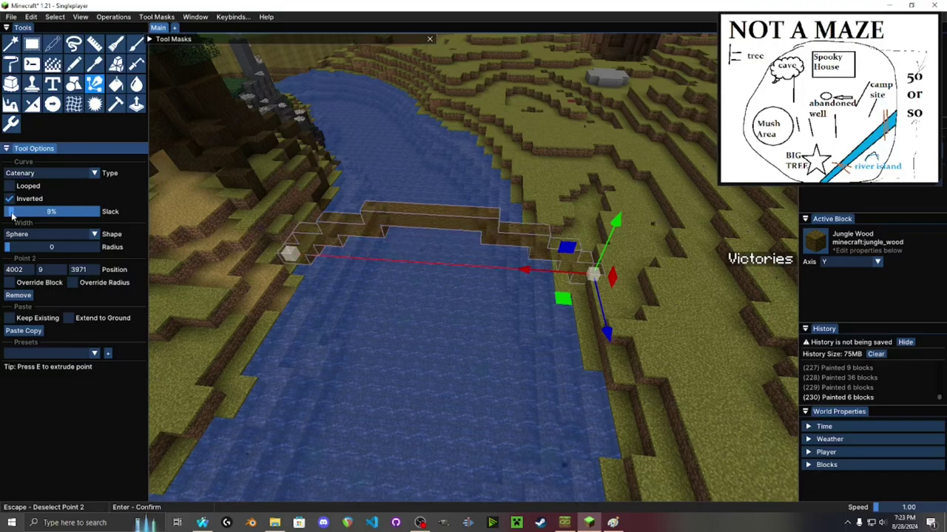
Place an inverted catenary curve of jungle wood with radius 0 as an arch across the river
key(s)
key(Return)
key(Shift_R)
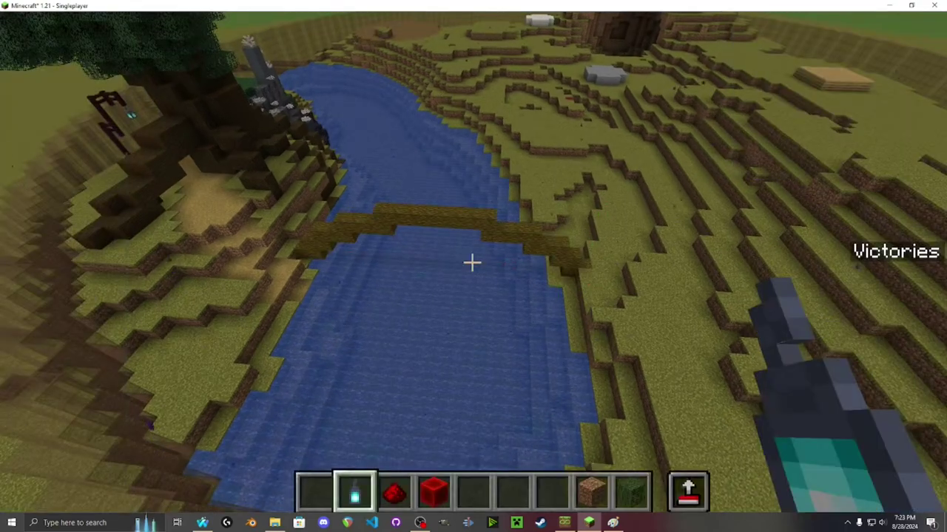
key(w)
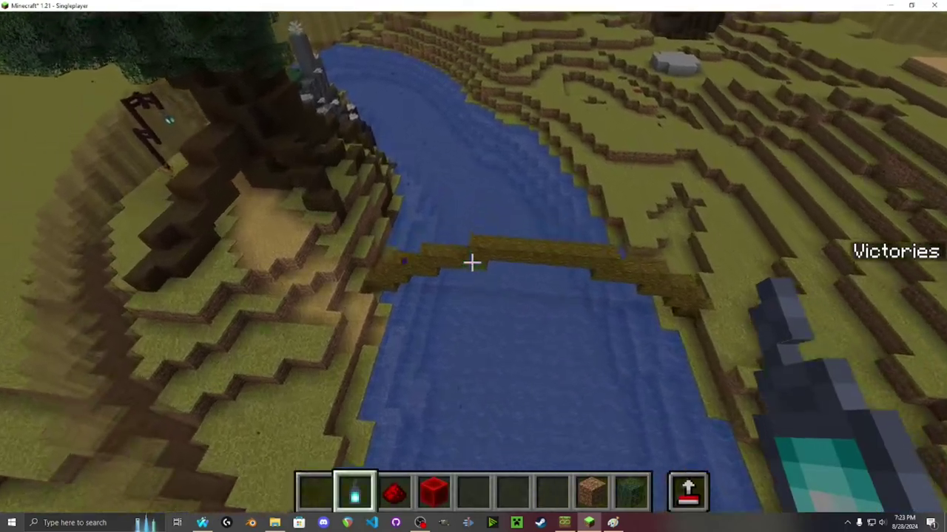
Clone the jungle wood arch alongside itself to form the bridge's second railing
key(Shift_L)
scroll(473, 263, down, 8)
key(w)
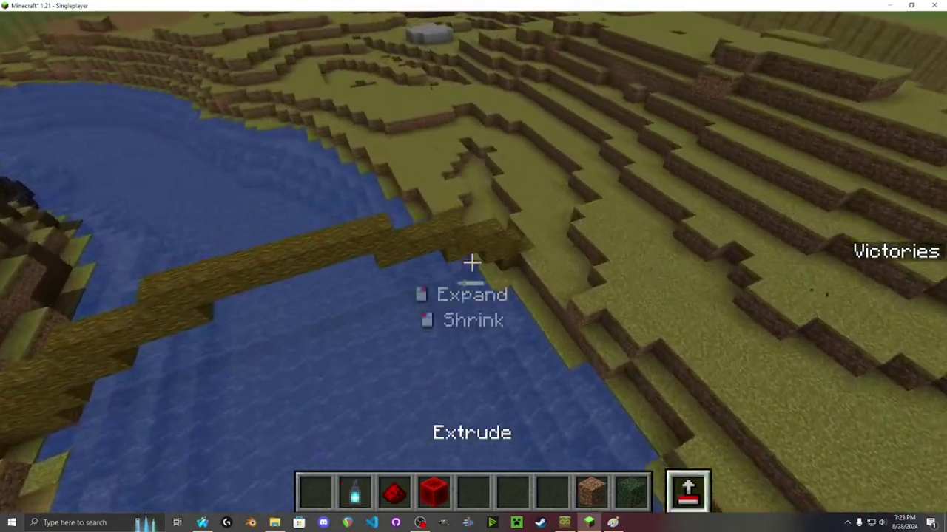
key(Alt_L)
key(Caps_Lock)
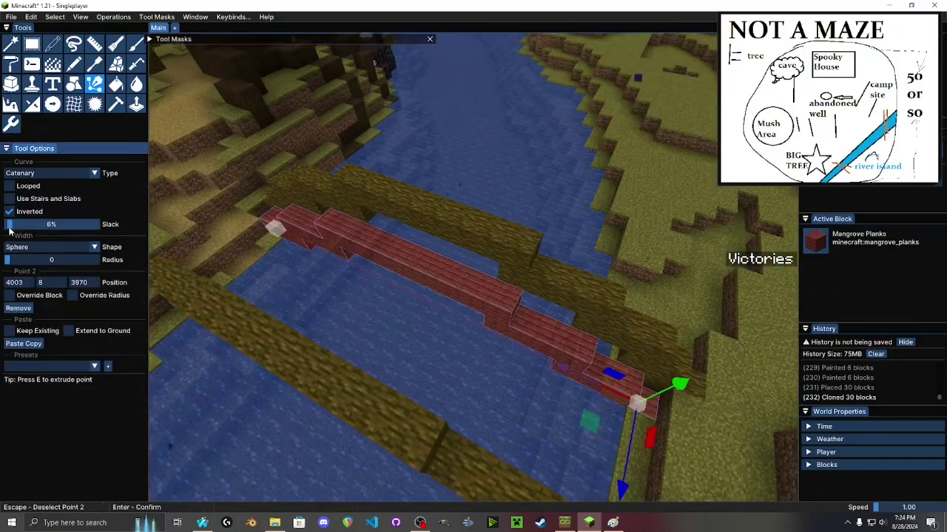
Place an inverted catenary curve of mangrove planks with 6% slack and radius 0 between the two railings
key(s)
key(a)
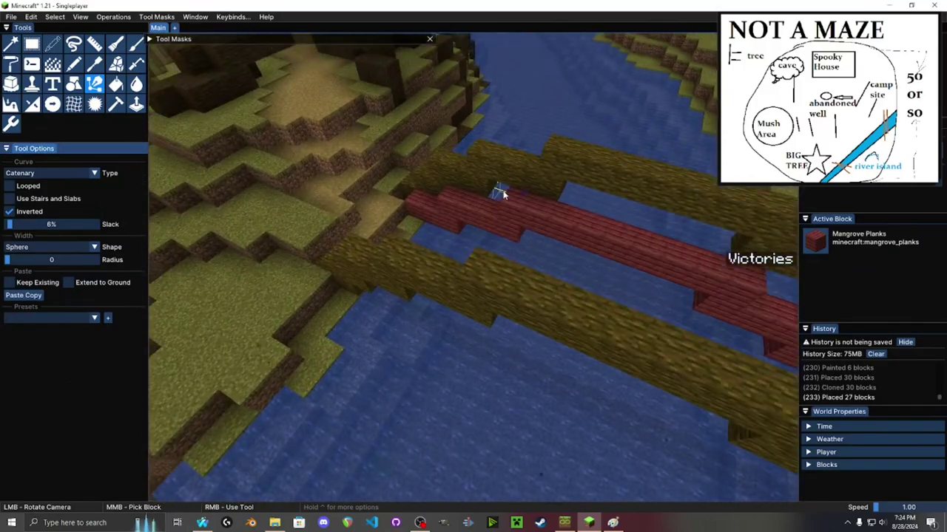
Examine the bridge's deck and railings from several sides outside the world editor
key(Caps_Lock)
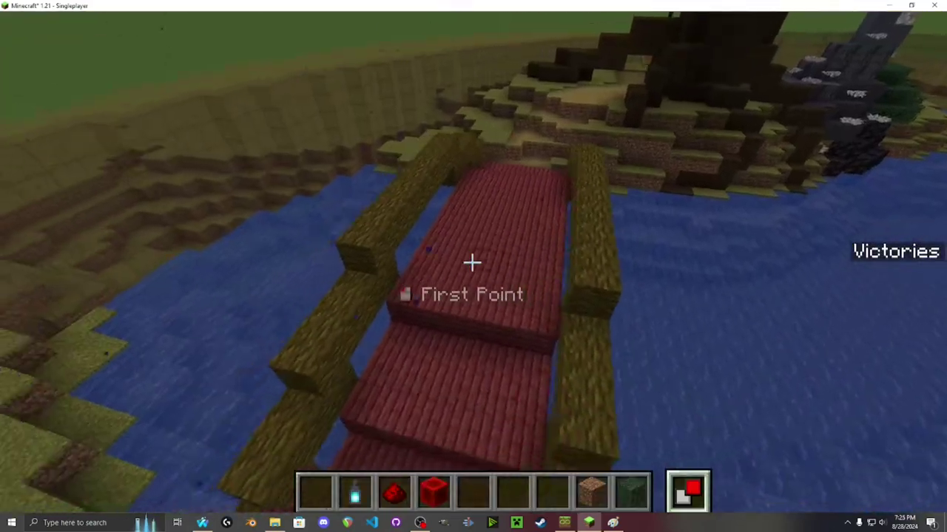
scroll(472, 263, up, 3)
key(a)
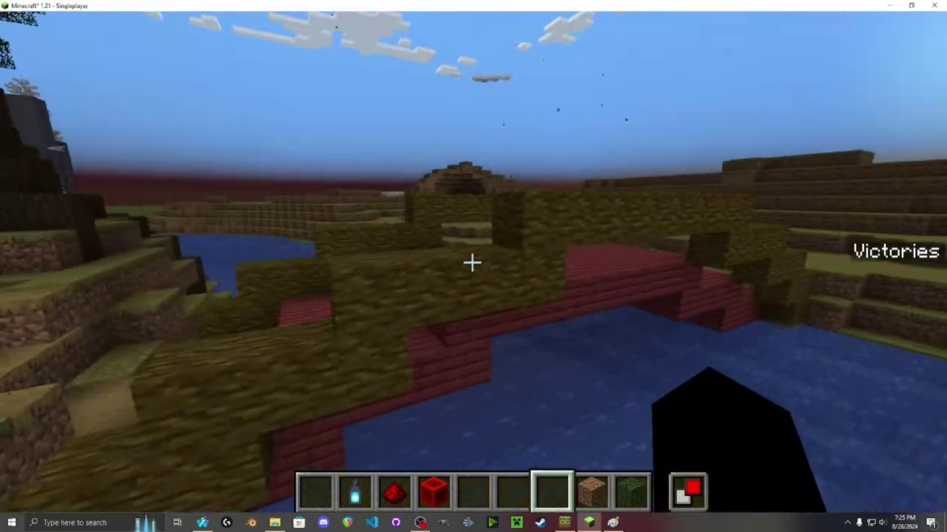
key(a)
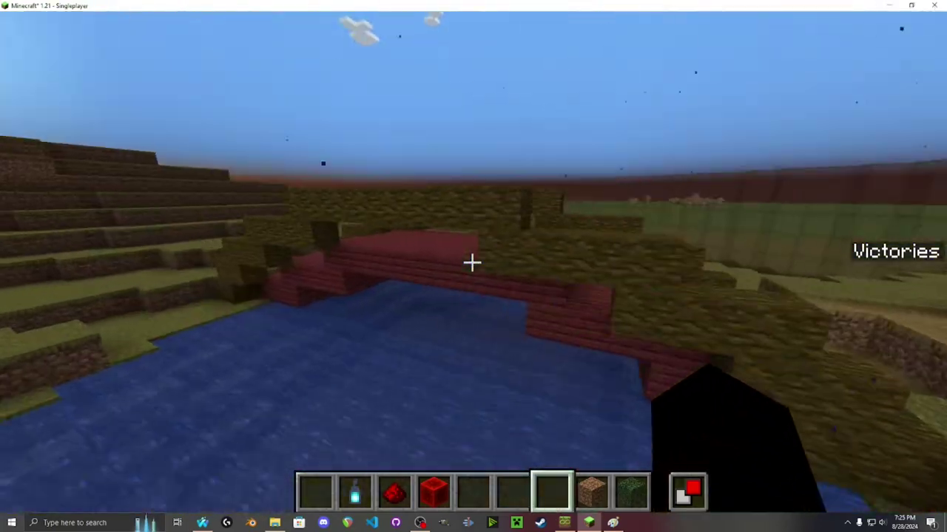
key(w)
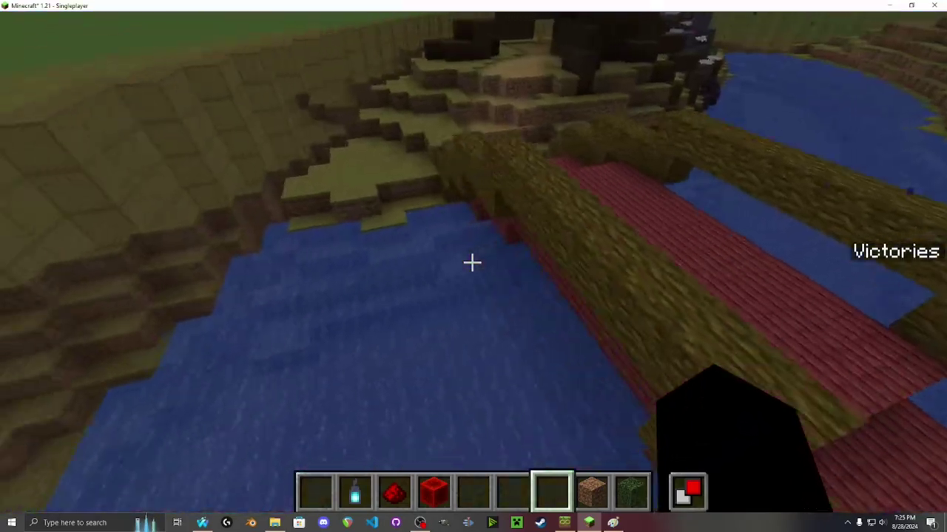
key(w)
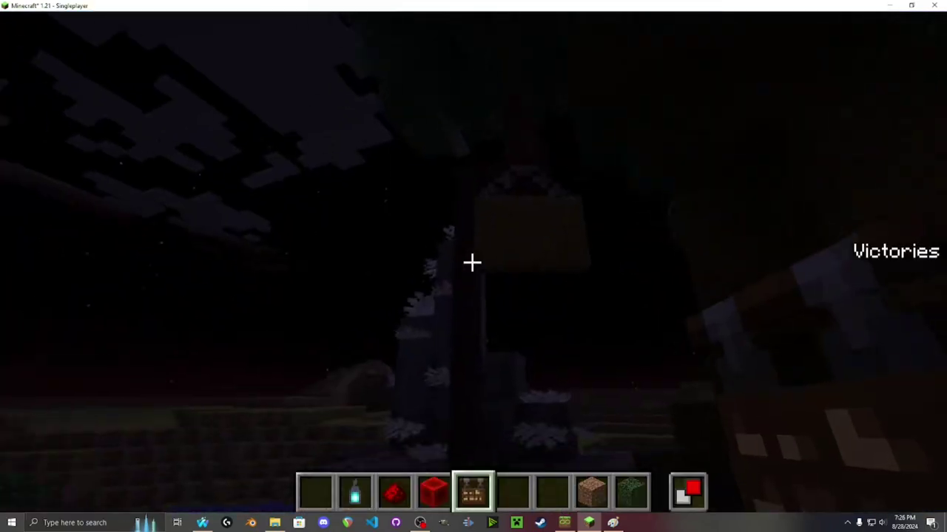
Write "<------", "The Path", "---->" and "O'Logical" on the hanging sign near the rock spire
scroll(471, 263, down, 1)
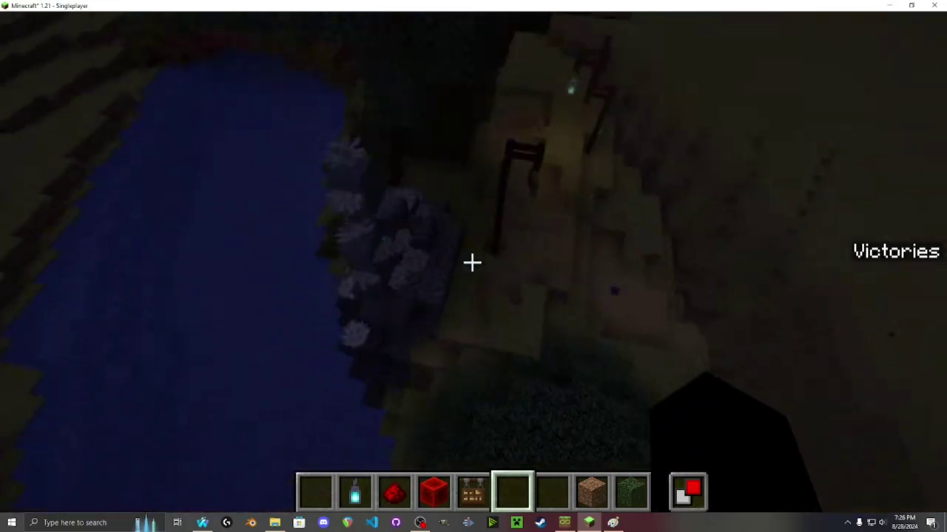
right_click(472, 262)
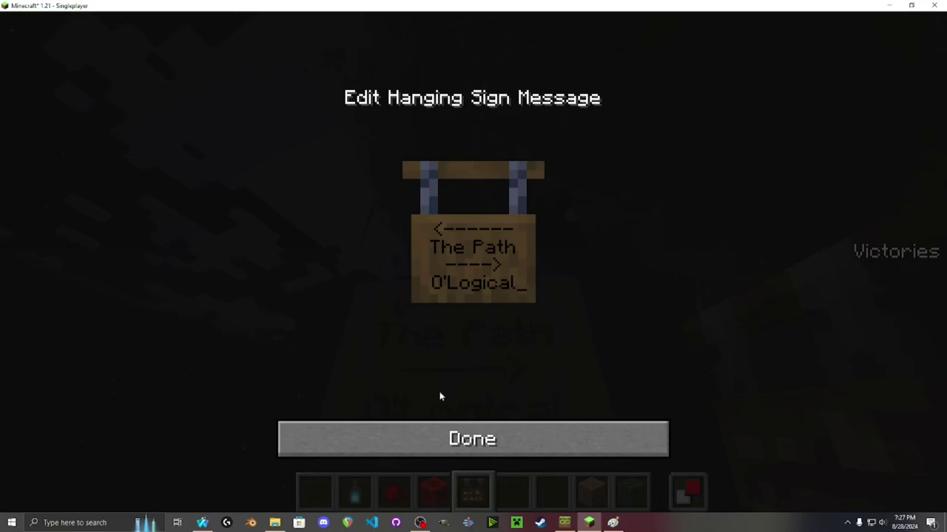
click(580, 436)
key(s)
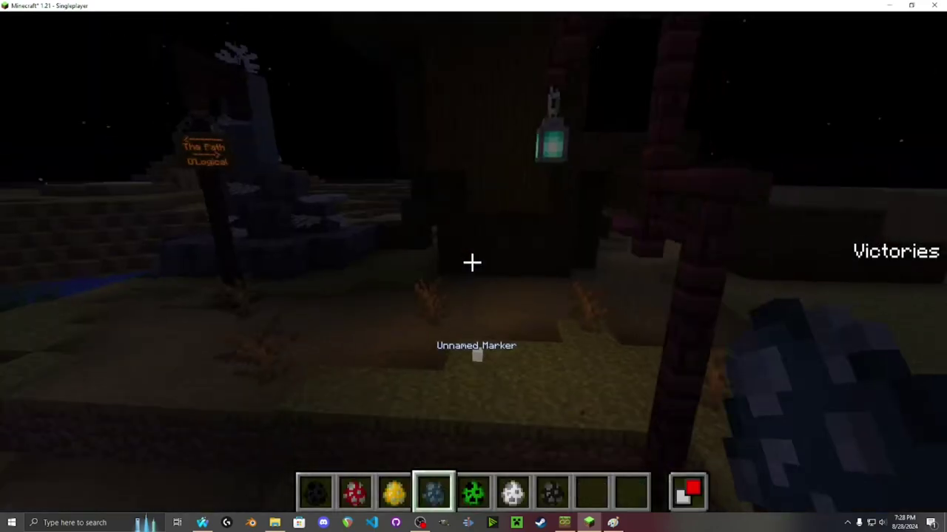
Fill the hotbar with the blue location spawn eggs, a chest and a barrel, and select the Factory egg
scroll(472, 262, down, 4)
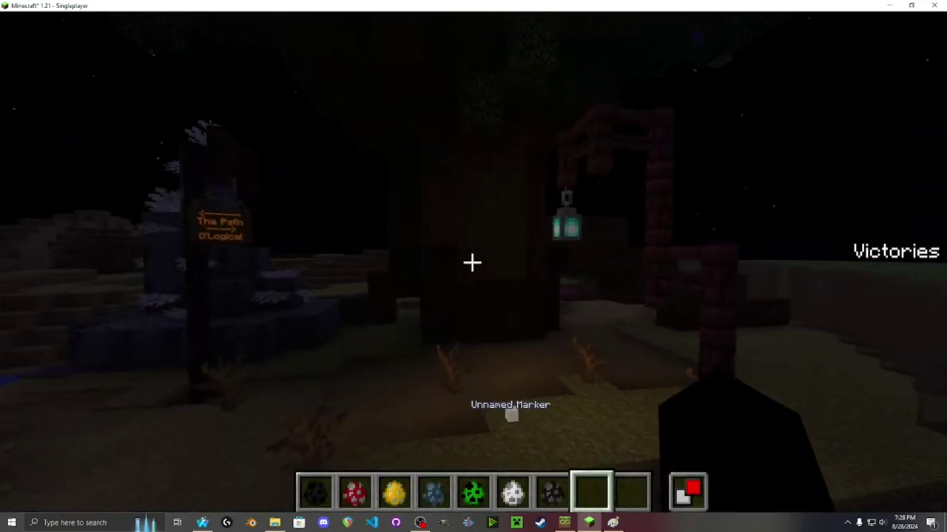
key(e)
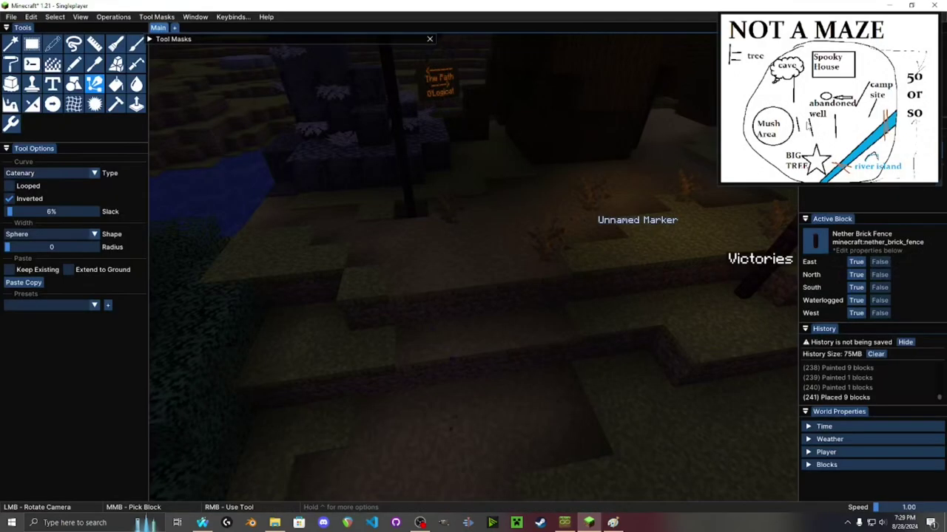
key(Caps_Lock)
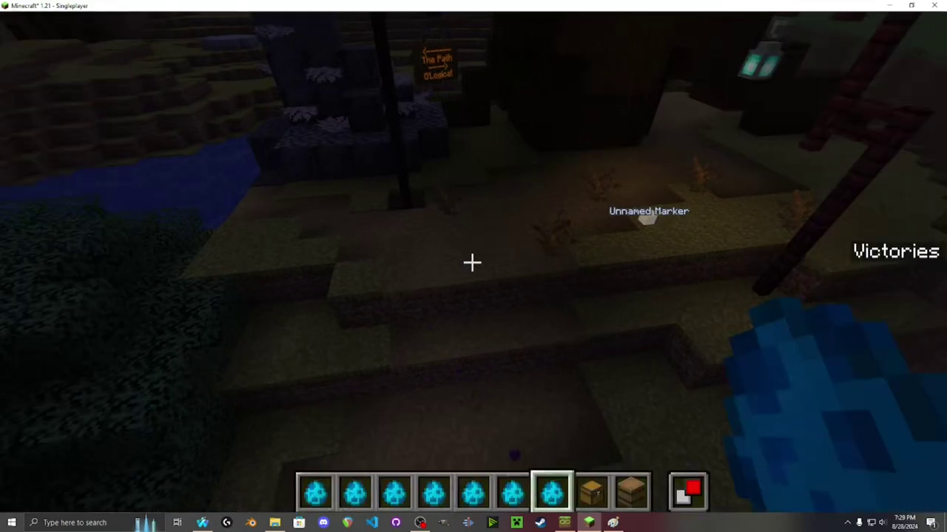
scroll(472, 262, up, 3)
scroll(472, 262, up, 1)
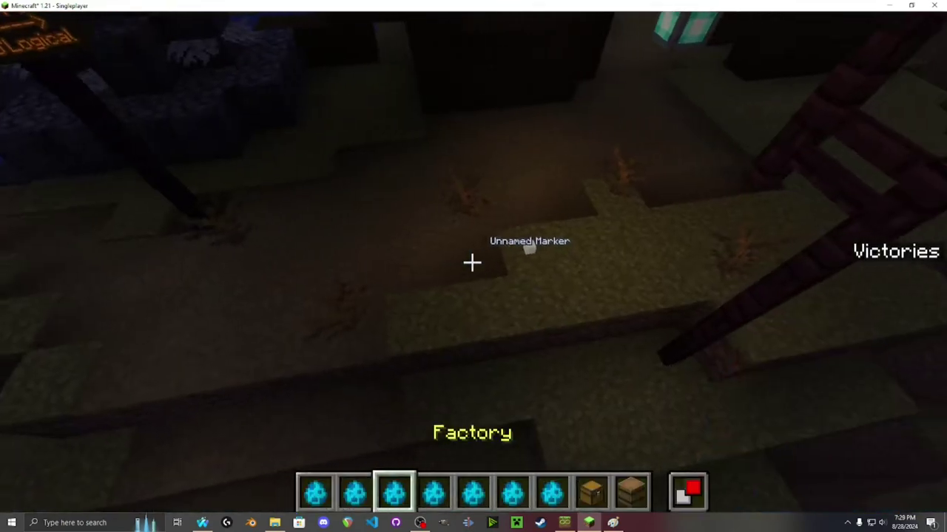
Place markers around the big tree's riverbank and on the bridge
scroll(472, 262, down, 1)
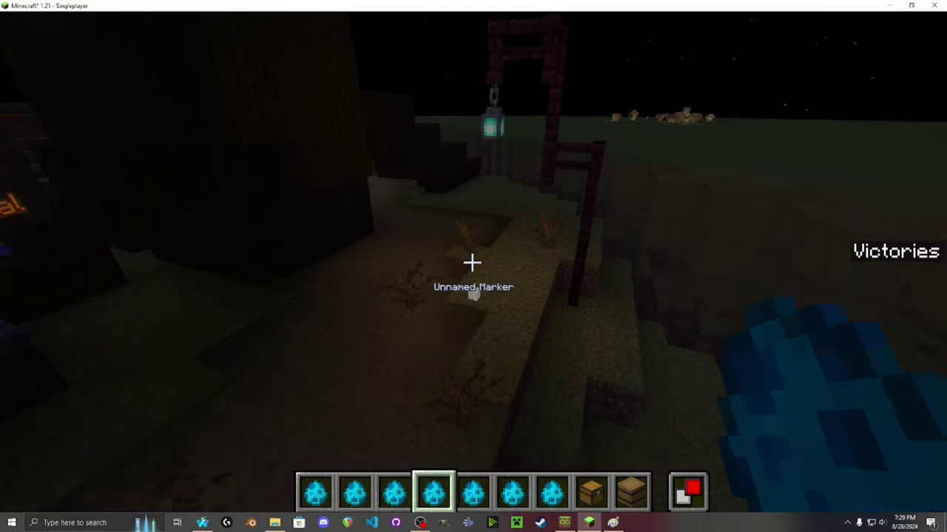
scroll(472, 262, down, 5)
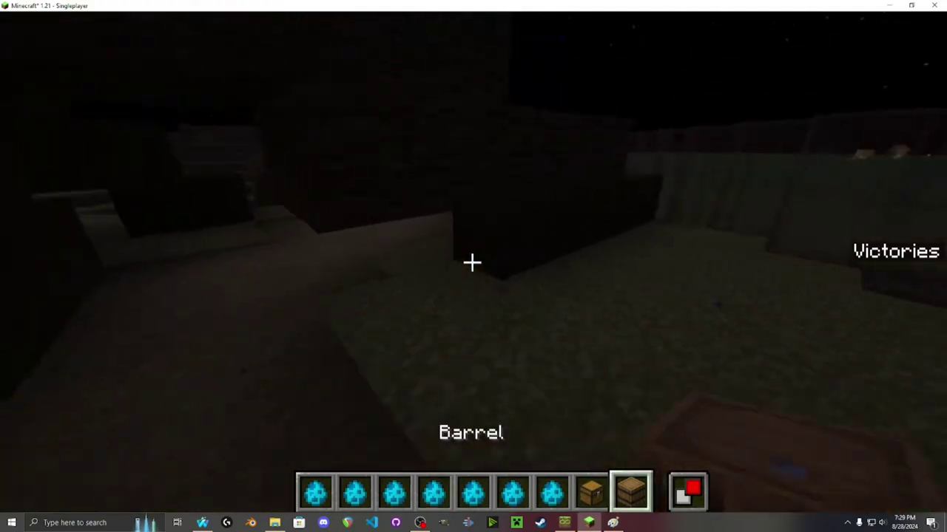
scroll(472, 262, up, 2)
scroll(472, 262, up, 5)
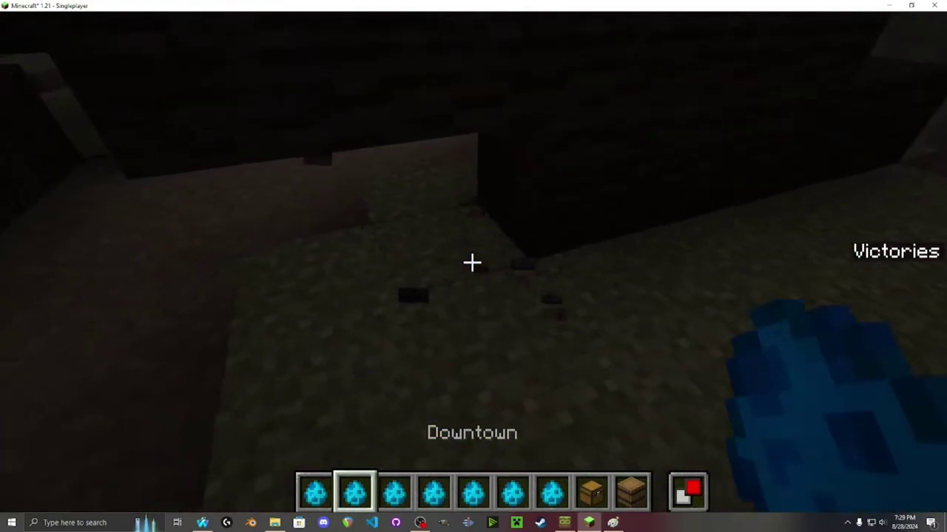
scroll(472, 261, down, 4)
scroll(472, 261, down, 5)
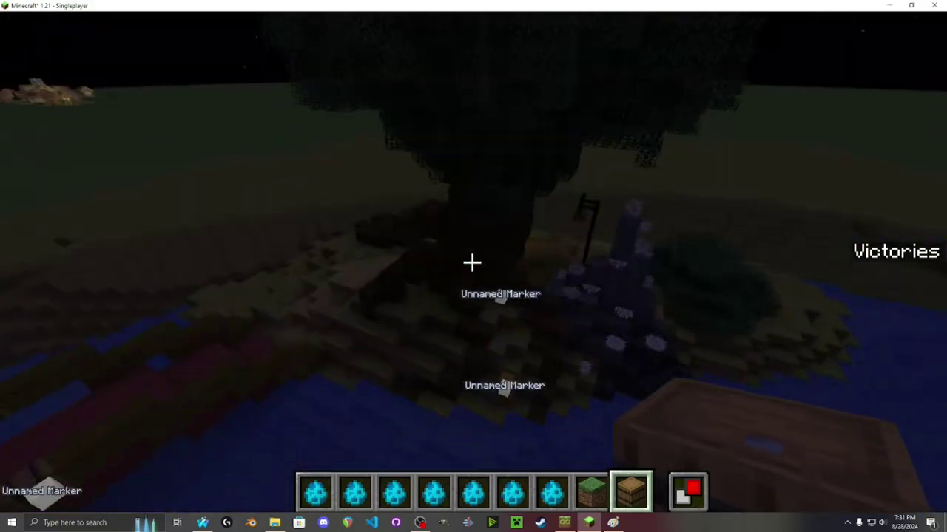
key(Escape)
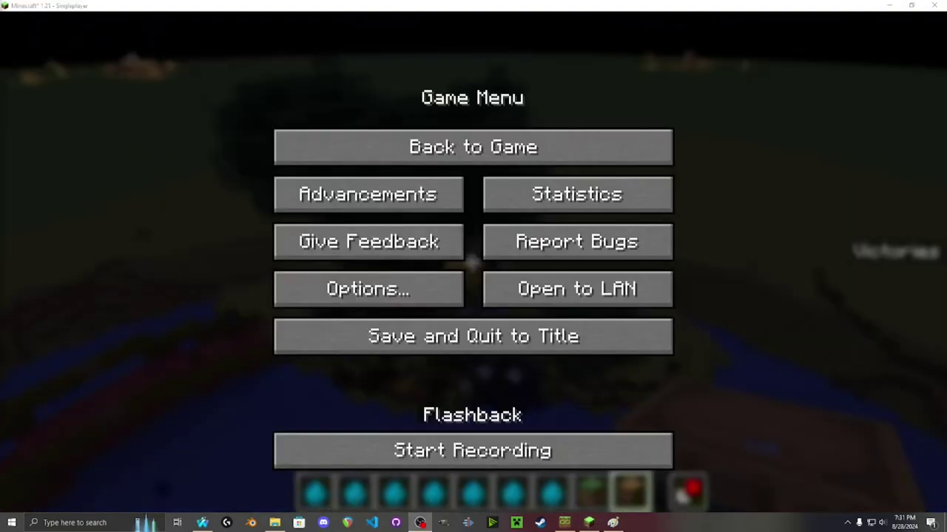
click(354, 138)
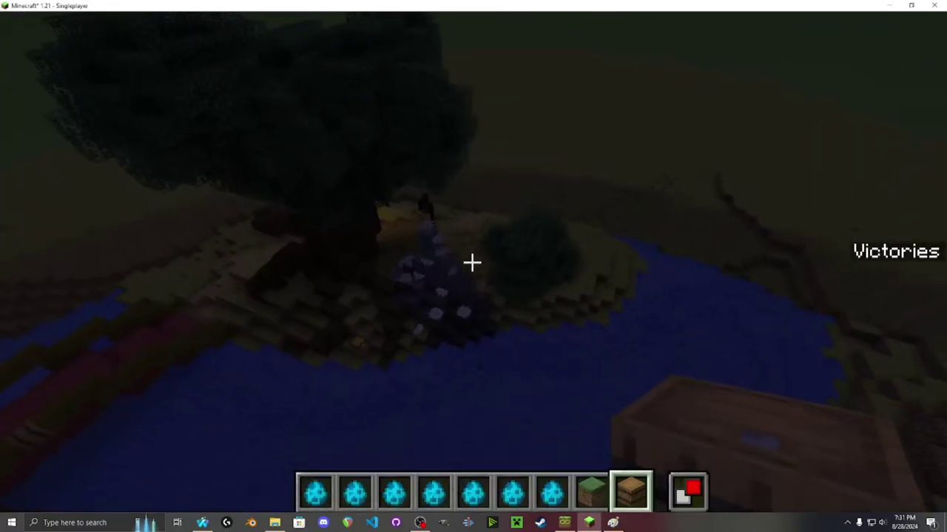
key(s)
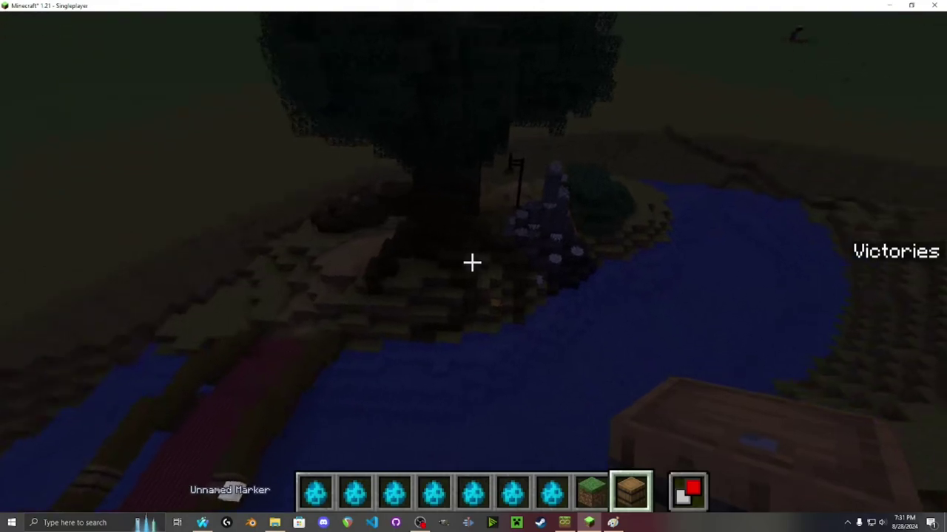
key(F5)
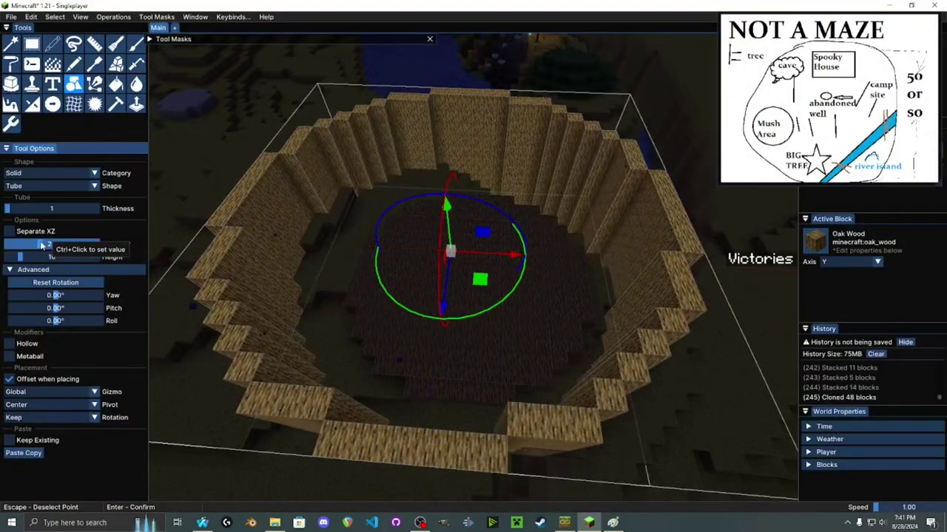
Resize the solid oak wood tube to diameter 16 and height 14 with thickness 1, and turn on the Metaball modifier
drag(42, 247, 35, 246)
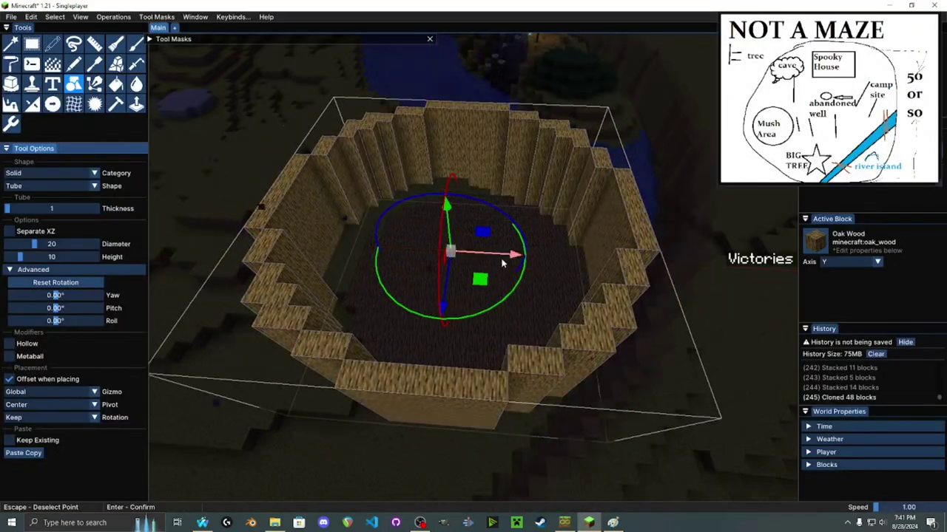
drag(502, 258, 475, 237)
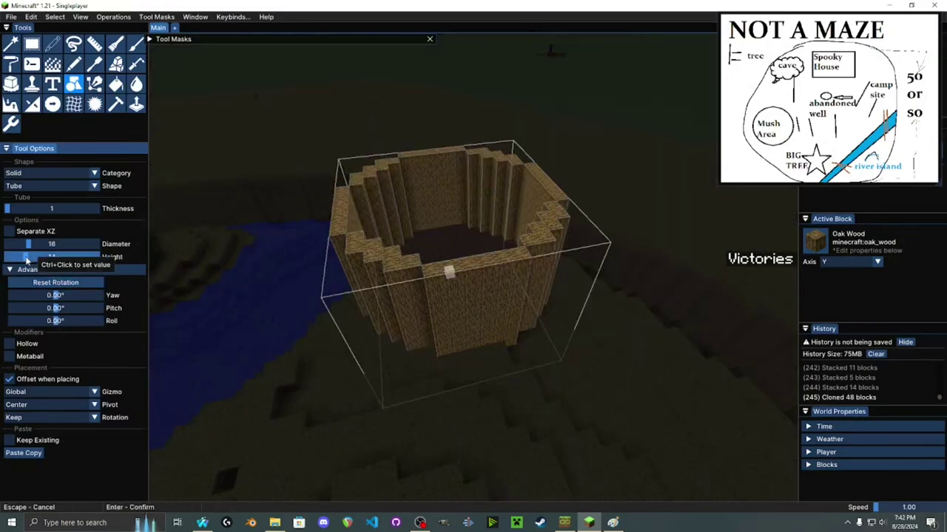
click(10, 356)
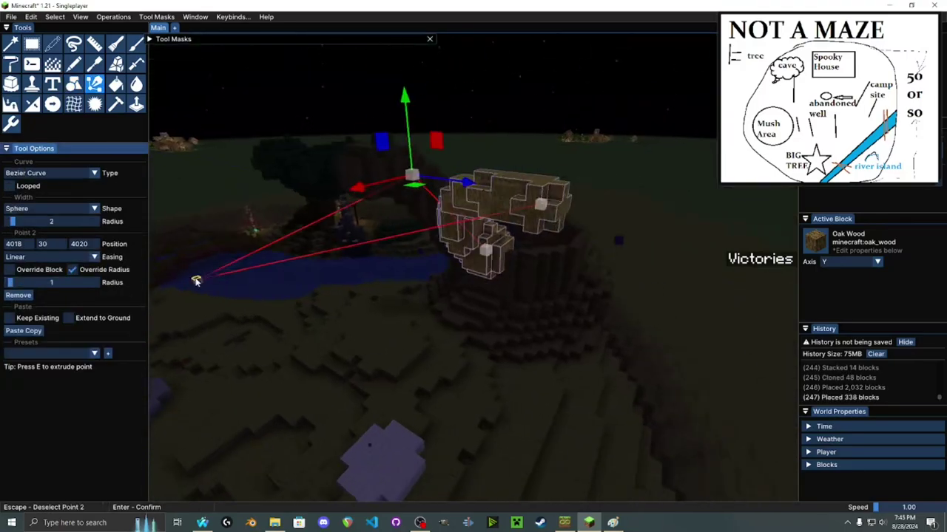
Place the shaped oak wood Bezier branch and build another radius 2 branch rising from the hollow stump's rim
key(Return)
right_click(427, 287)
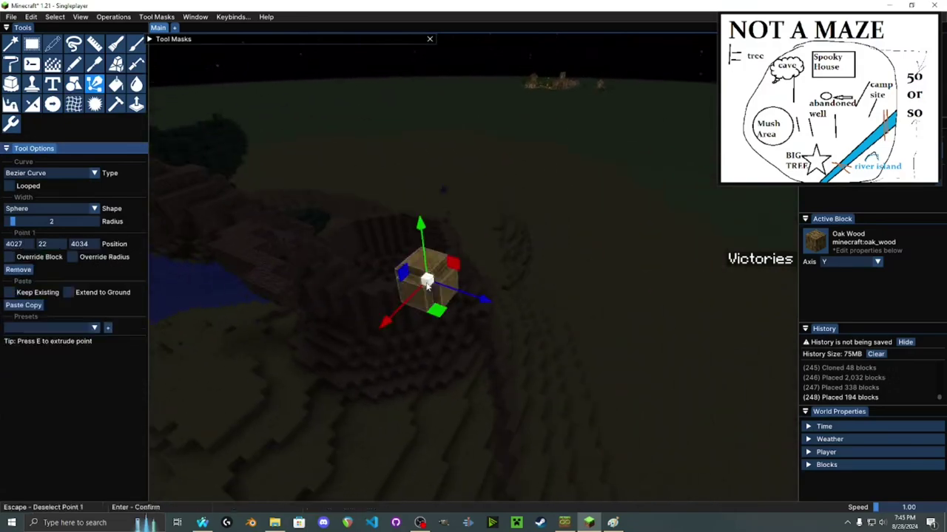
drag(621, 214, 651, 127)
click(494, 351)
drag(485, 284, 488, 160)
key(Return)
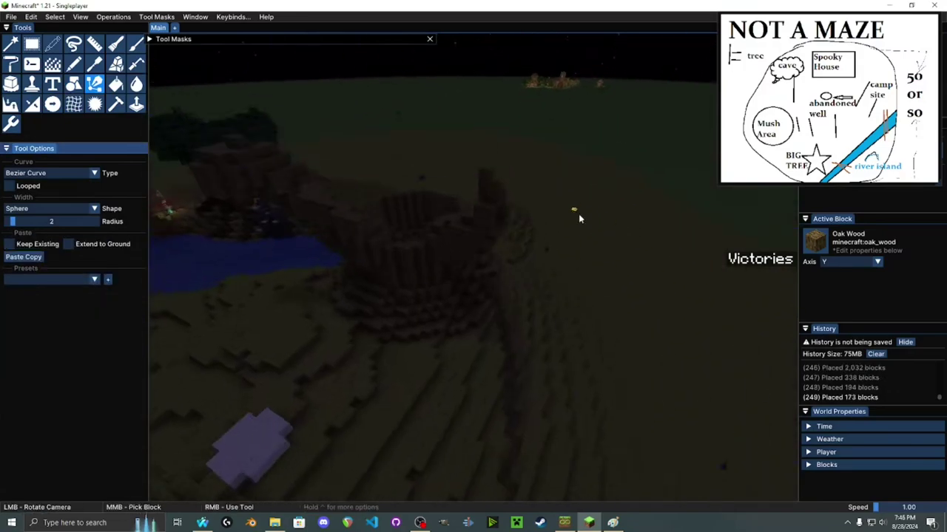
Build a three-point oak wood Bezier branch on the stump's rim, tapering from radius 2 to 0 at the raised tip
right_click(525, 296)
right_click(584, 291)
right_click(658, 268)
click(73, 258)
drag(12, 269, 5, 270)
click(584, 292)
drag(556, 251, 484, 67)
click(656, 267)
drag(631, 226, 547, 45)
key(Return)
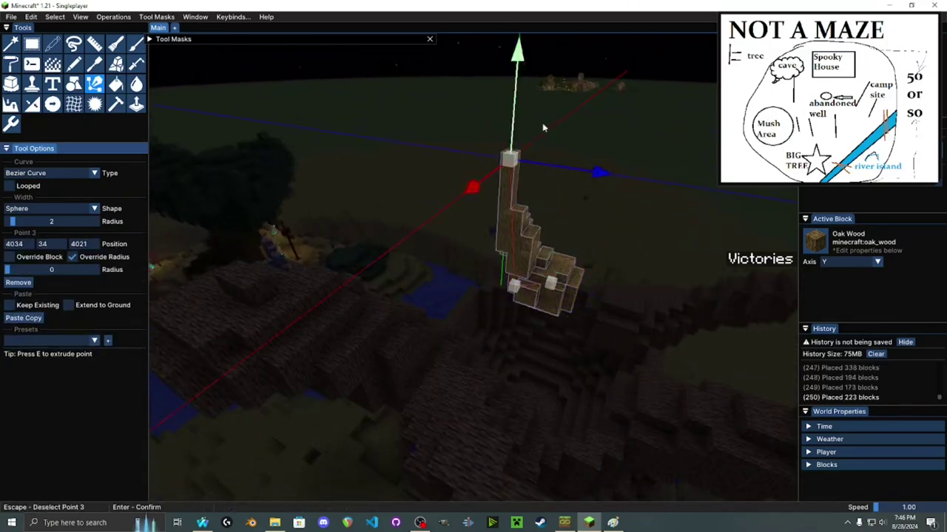
Place the tall tapering oak wood spike and build a neighbouring Bezier branch with its middle point's radius overridden to 1
drag(544, 128, 518, 159)
key(Return)
right_click(488, 281)
right_click(460, 300)
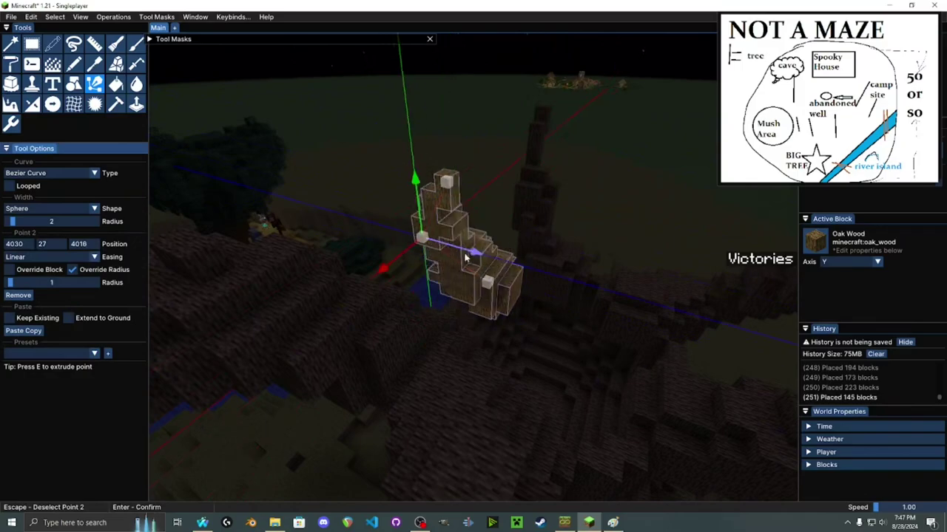
drag(419, 181, 448, 206)
key(Return)
Place a flat oak wood disk of diameter 16 across the top of the stump
click(73, 84)
right_click(451, 298)
key(Return)
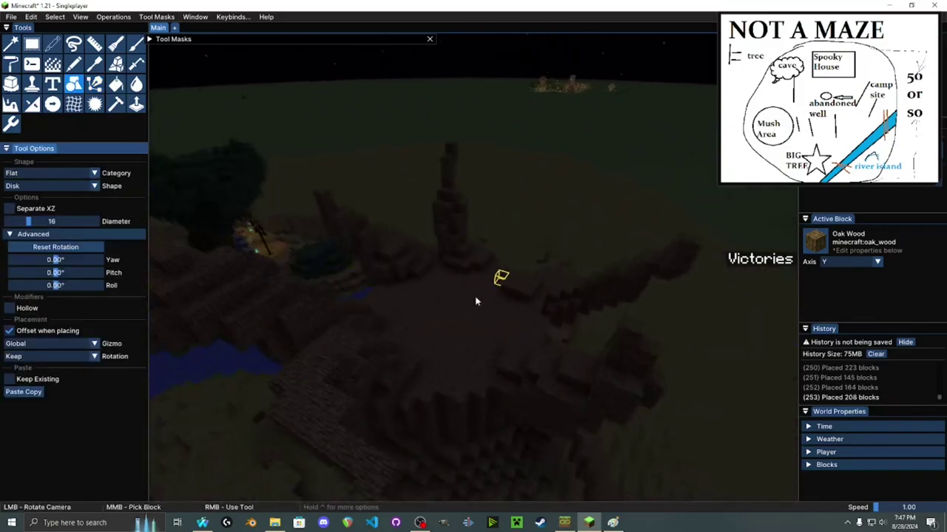
Build another oak wood Bezier curve branch on the stump, raising its end point and overriding that point's radius
click(94, 85)
right_click(368, 342)
right_click(430, 320)
drag(483, 271, 483, 107)
click(73, 257)
click(13, 271)
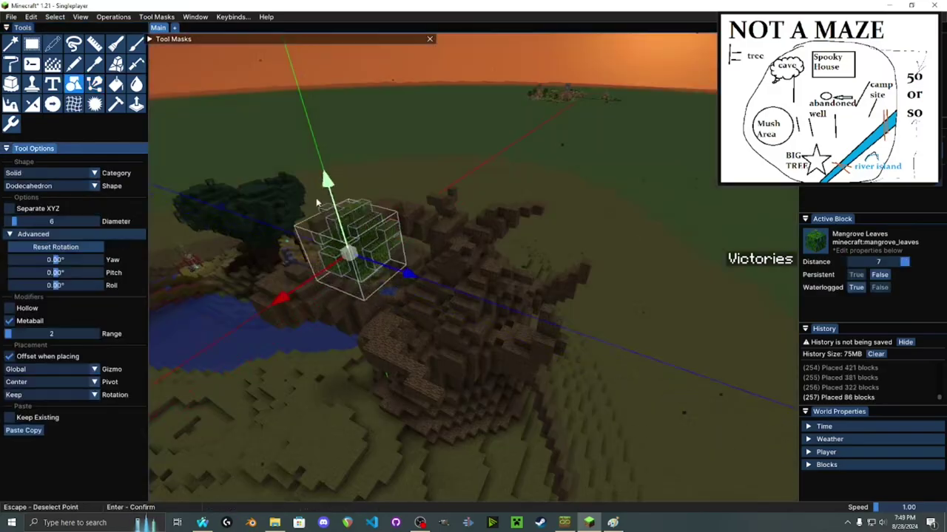
Position a mangrove leaf dodecahedron of diameter 6 above the stump's branches and choose birch leaves as the active block for the canopy
click(316, 201)
click(815, 240)
click(548, 216)
click(815, 241)
click(509, 215)
click(815, 240)
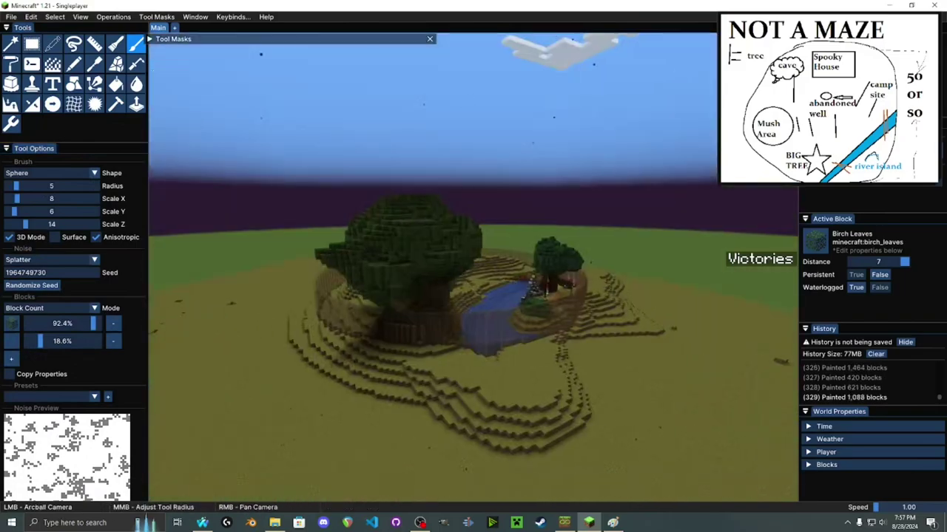
Inspect the big tree from a distance and on foot, checking its trunk, the roots and the surrounding glass boundary wall
drag(473, 296, 355, 292)
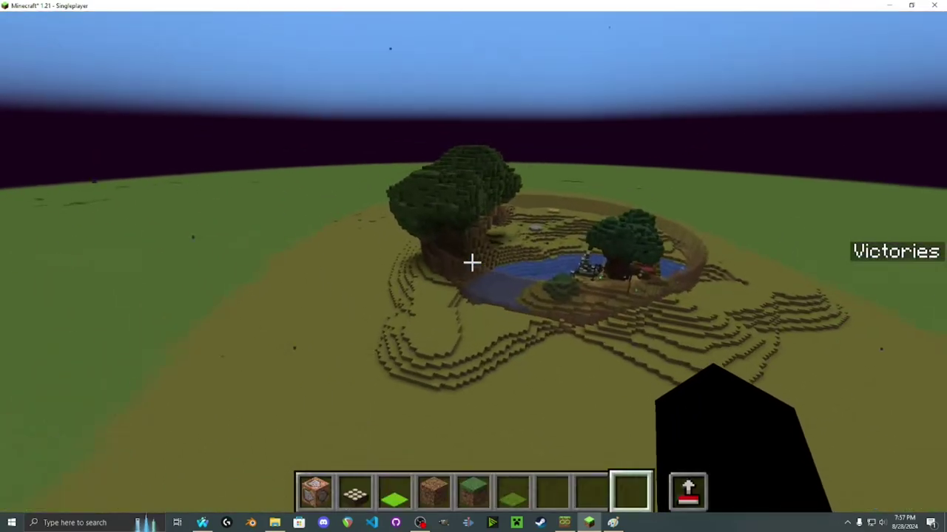
key(w)
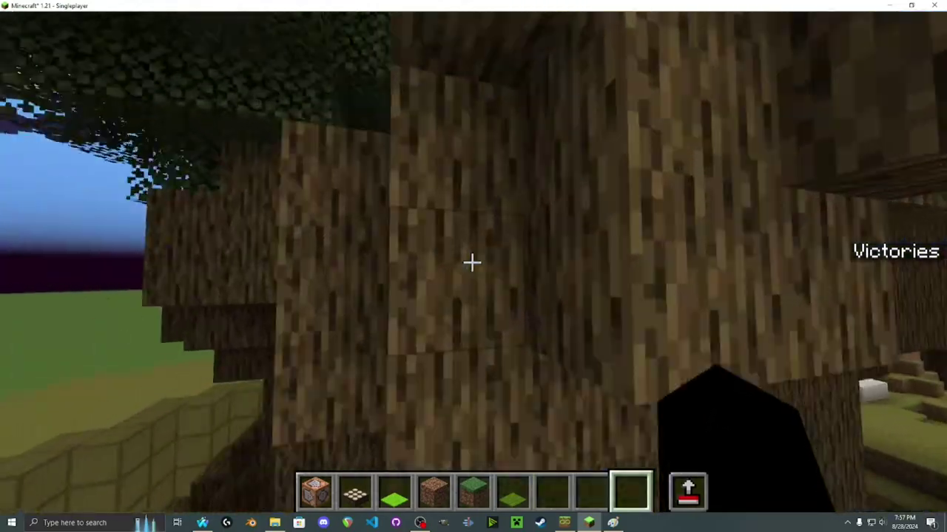
key(w)
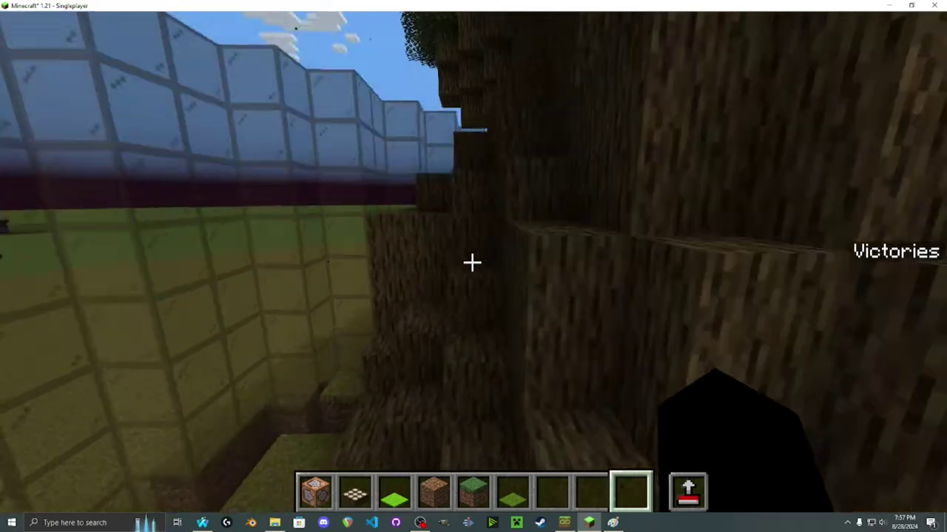
key(w)
key(space)
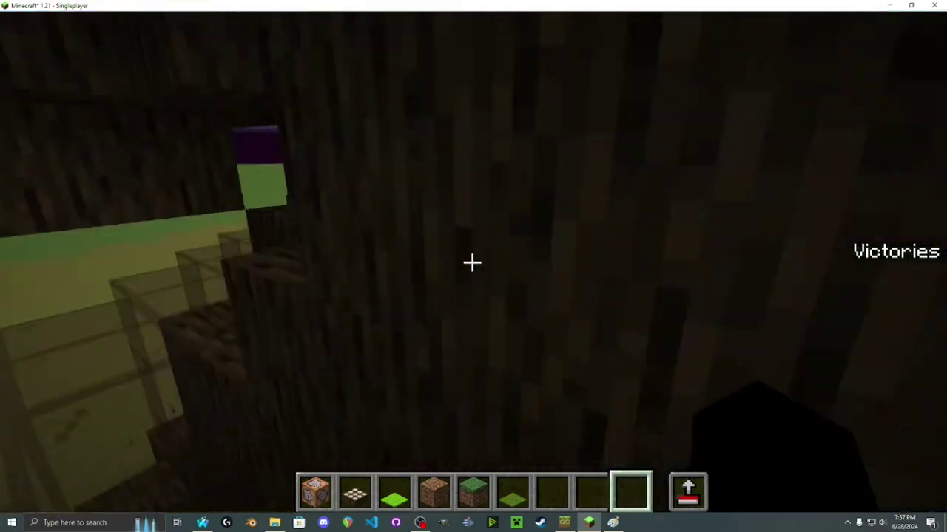
key(w)
key(w)
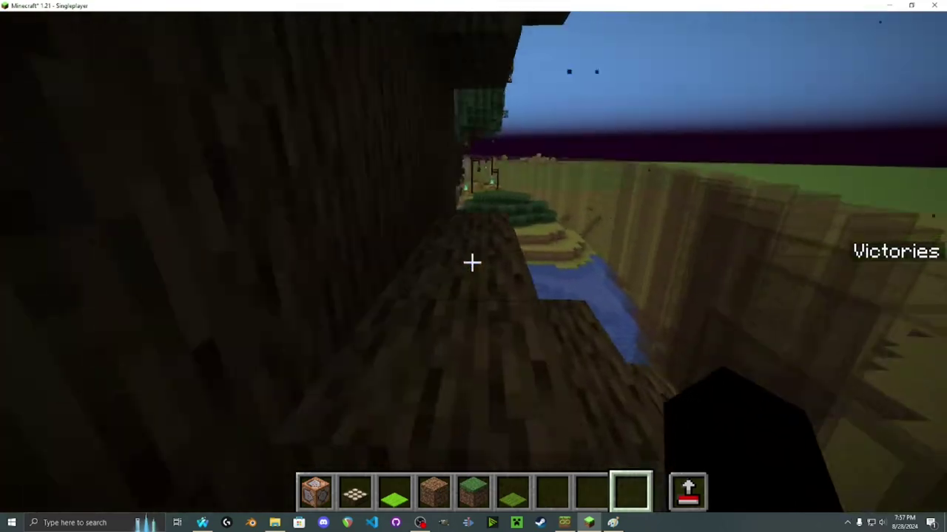
key(F5)
key(F5)
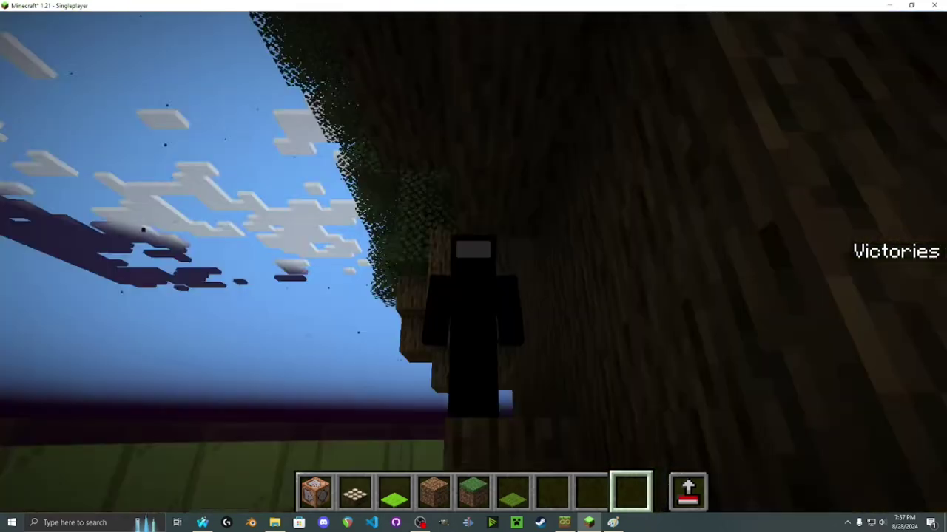
key(F5)
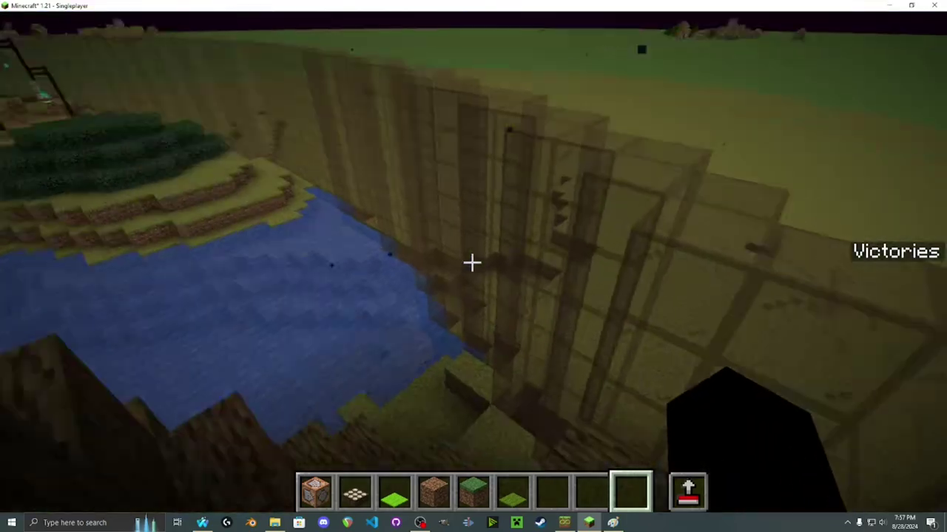
key(w)
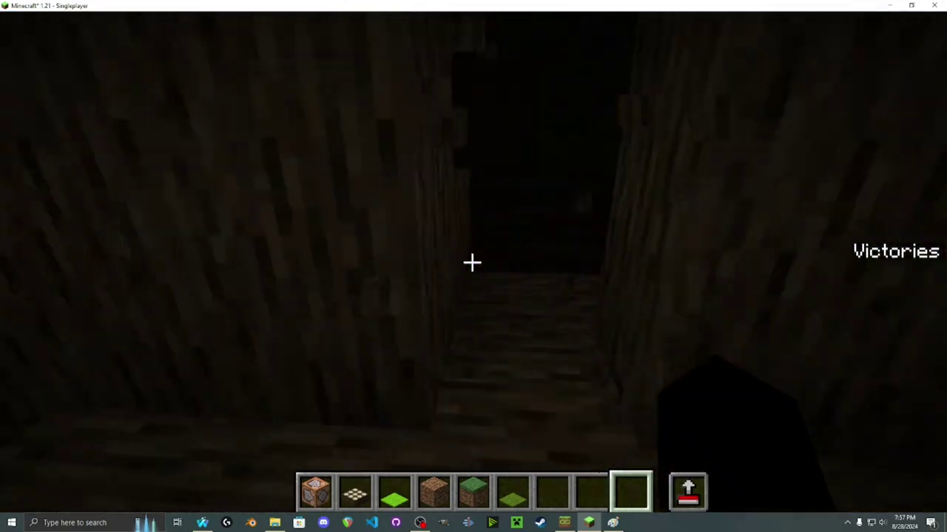
Break wood blocks inside the big tree's hollow trunk and load the hotbar with workstation blocks, including an enchanting table and a crafting table
click(472, 263)
click(472, 262)
click(472, 262)
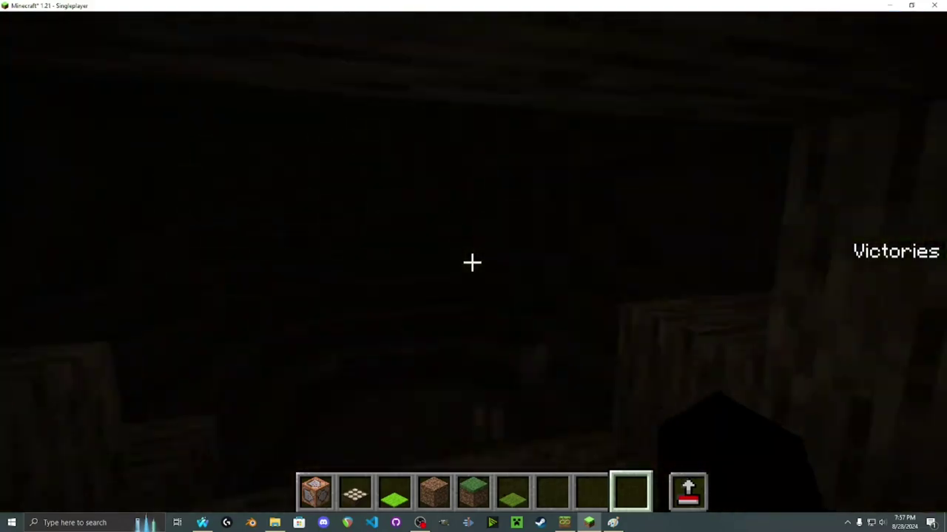
key(e)
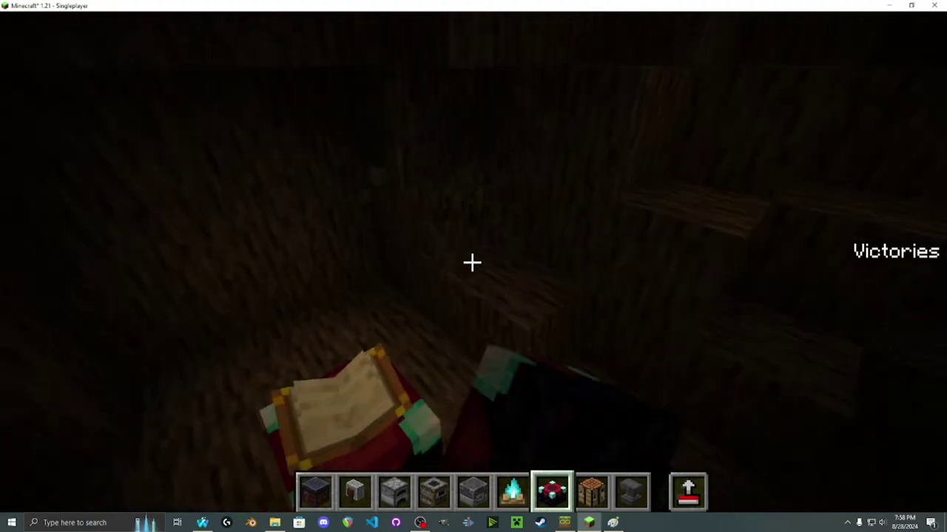
key(e)
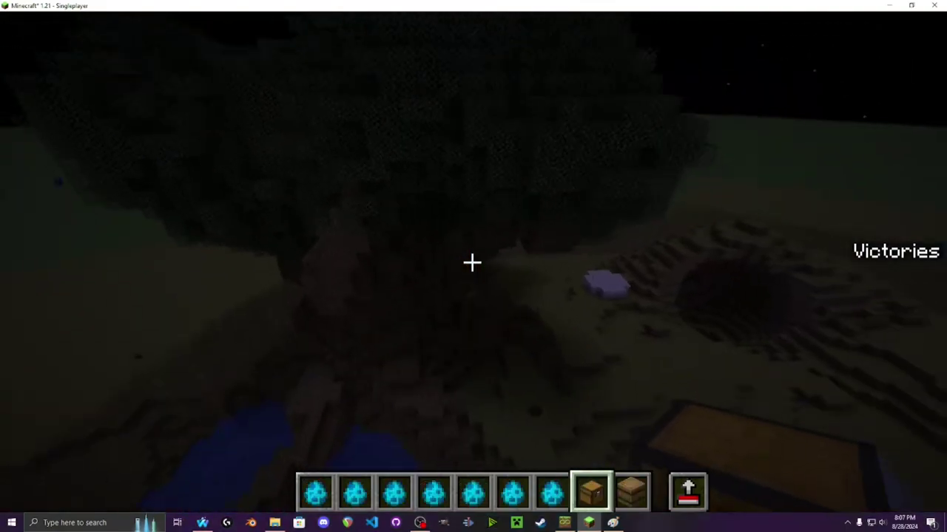
Shape a three-point mushroom stem Bezier curve near the white disk, from 4003, 11, 4040 up to a tip at 4004, 29, 4033
key(F5)
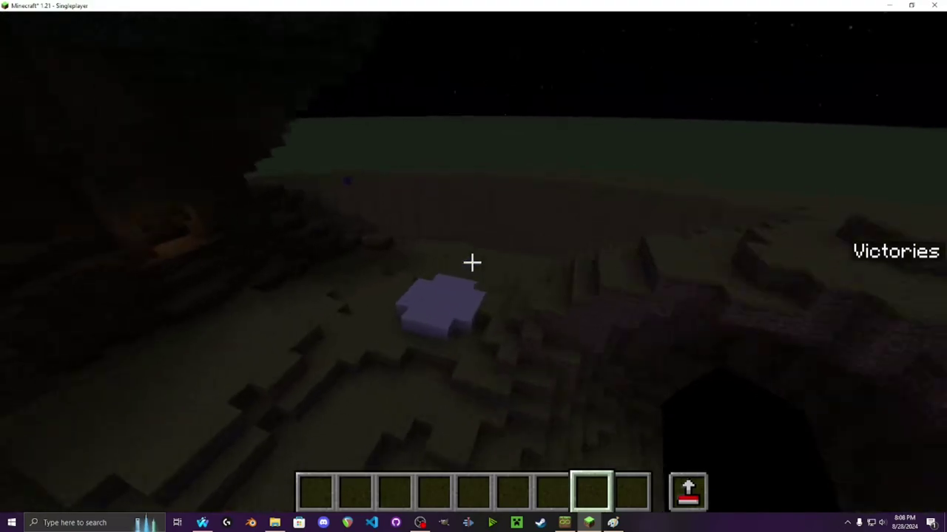
key(w)
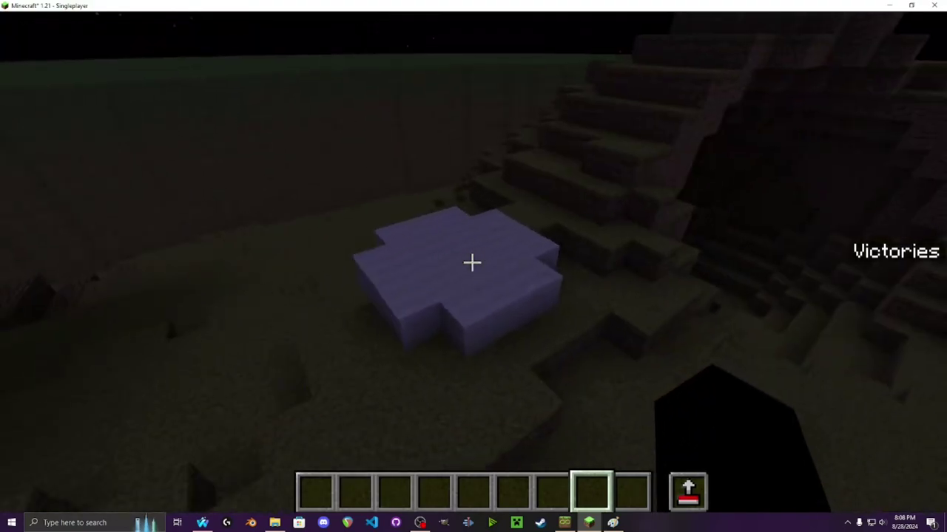
key(Caps_Lock)
right_click(452, 258)
key(space)
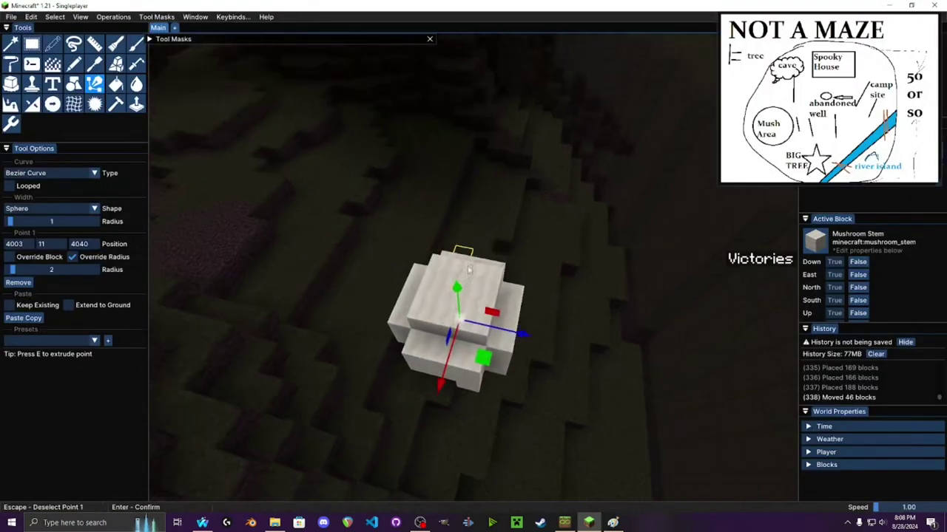
right_click(400, 316)
drag(389, 247, 398, 72)
key(e)
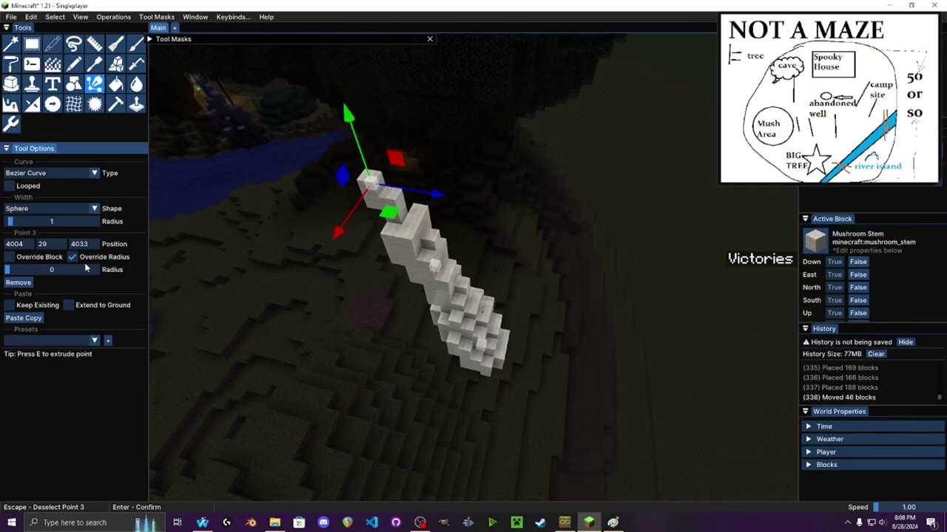
Remove the stem points' radius overrides, set the curve's radius to 2 and place the giant mushroom's stem
click(84, 262)
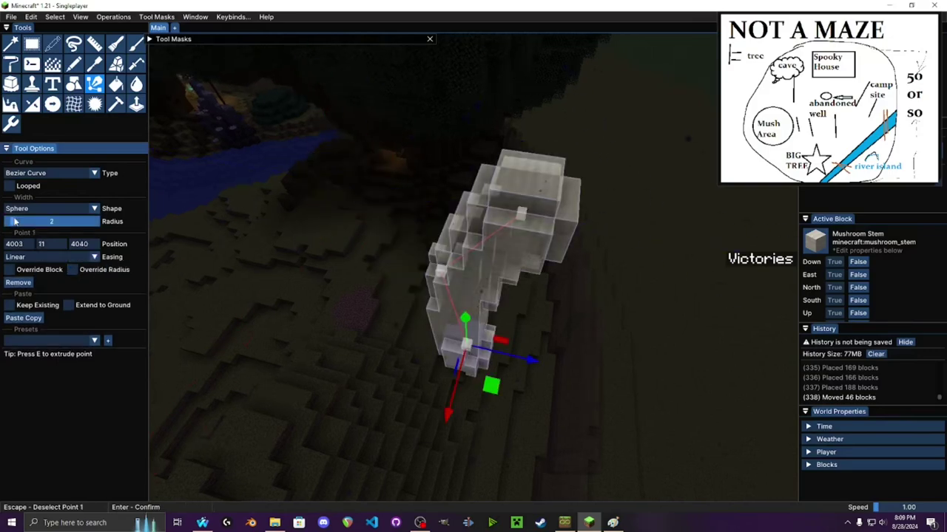
drag(16, 222, 20, 224)
key(Return)
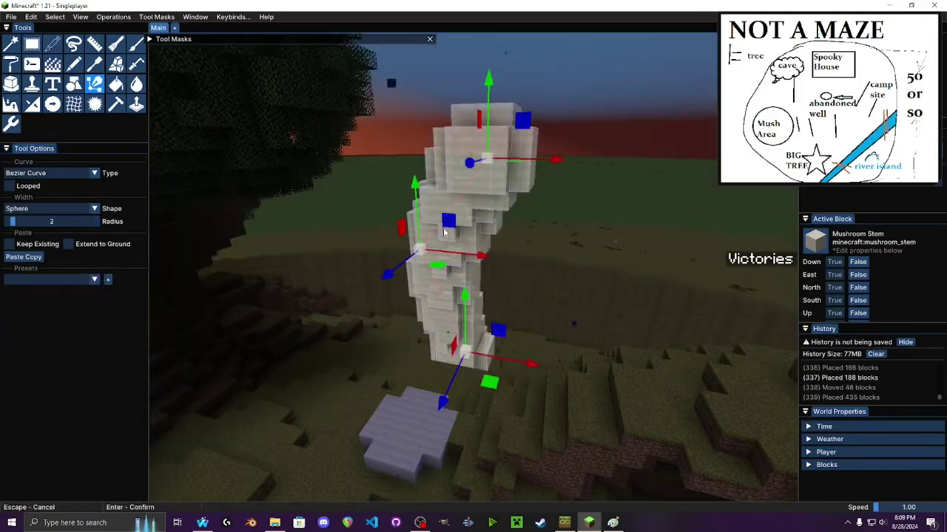
key(Return)
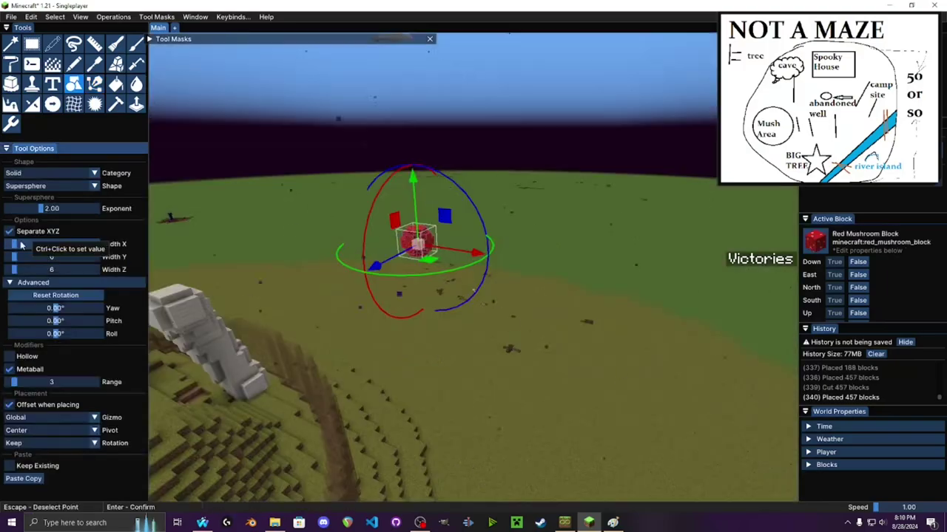
Build a tilted red mushroom block supersphere 18 by 7 by 15 and fit the cut cap onto the giant mushroom's stem
key(Return)
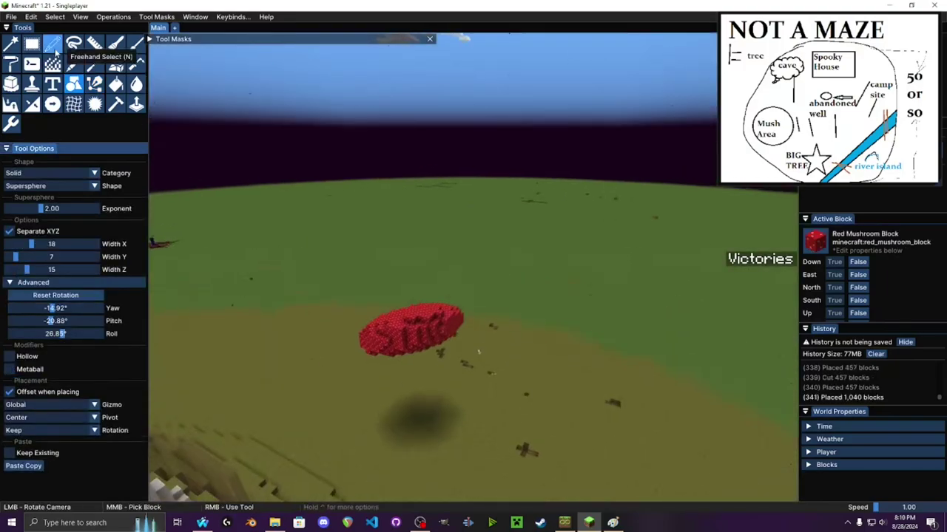
click(53, 44)
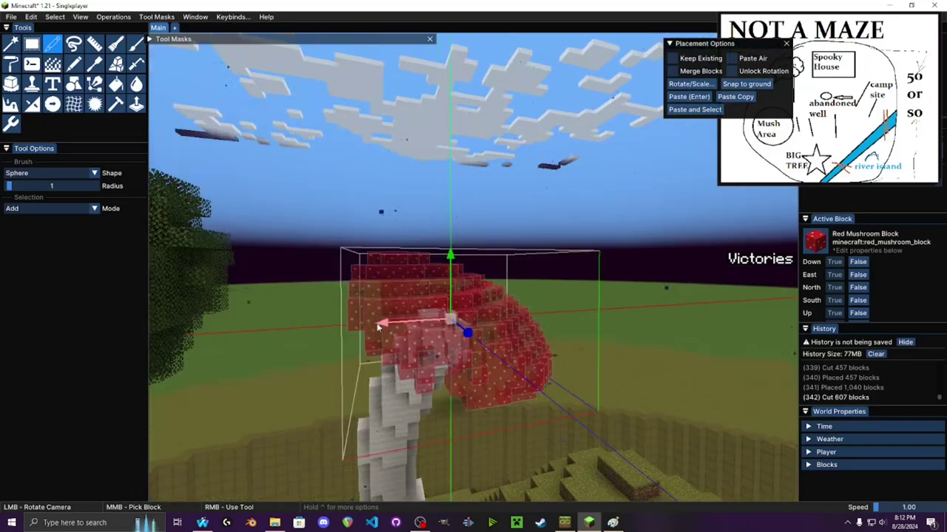
drag(380, 324, 422, 290)
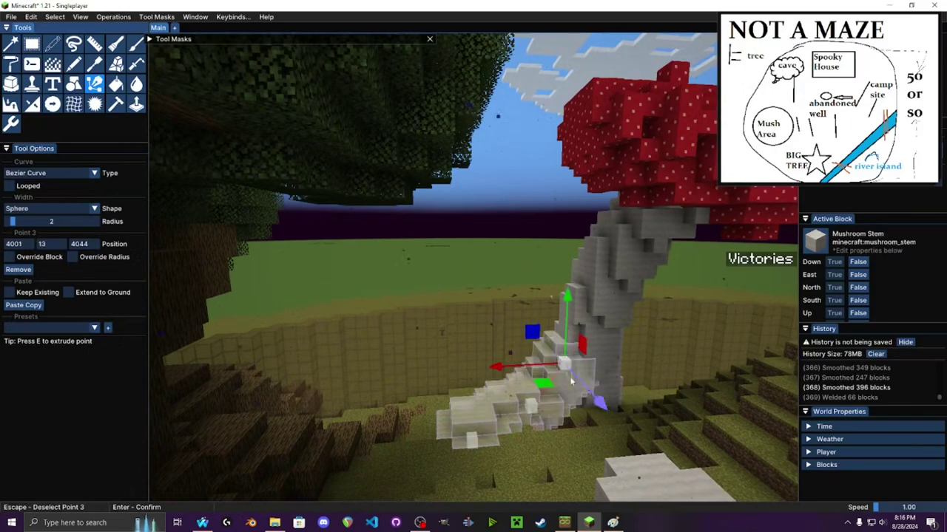
Place a second radius 2 mushroom stem beside the red mushroom and cap it with a brown mushroom block disk of diameter 9
drag(570, 381, 500, 338)
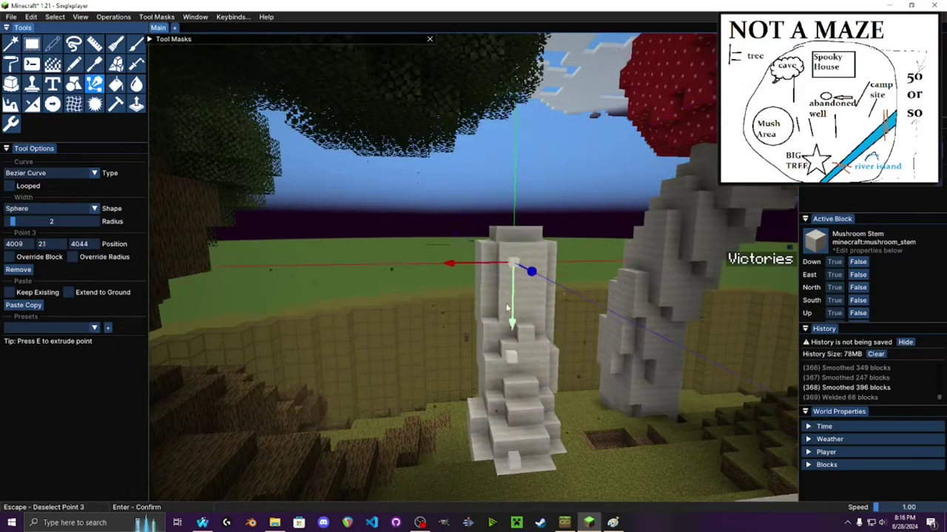
key(Return)
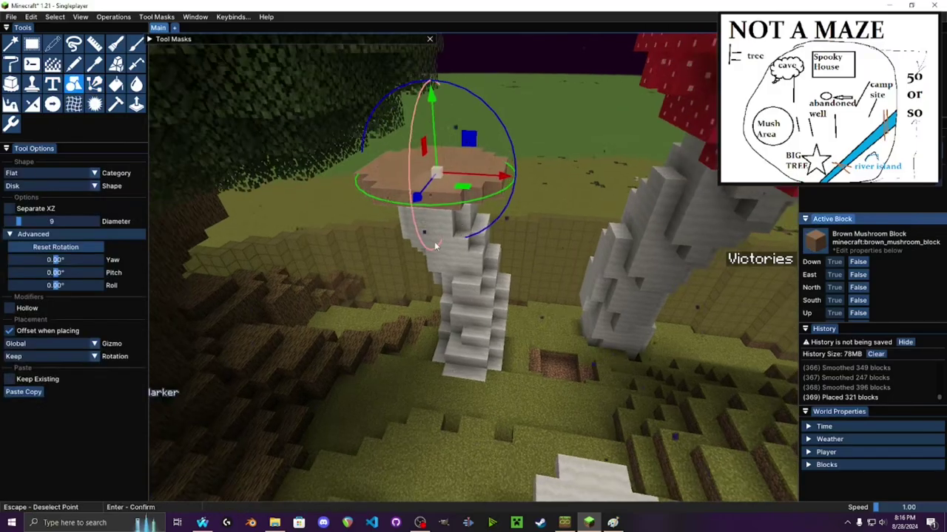
key(Return)
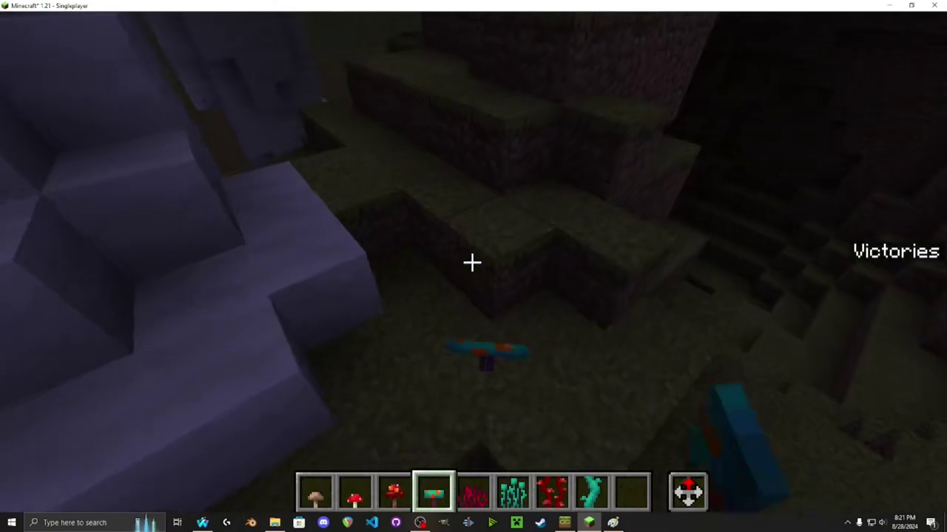
Look over the mushroom area and survey the dirt path, hills, river and remaining build markers across the map
scroll(474, 266, up, 1)
scroll(473, 266, down, 2)
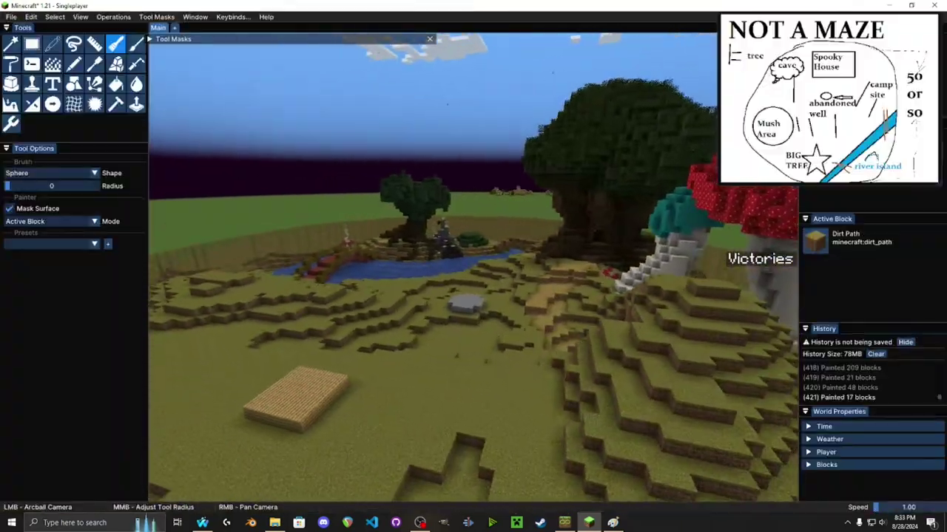
key(s)
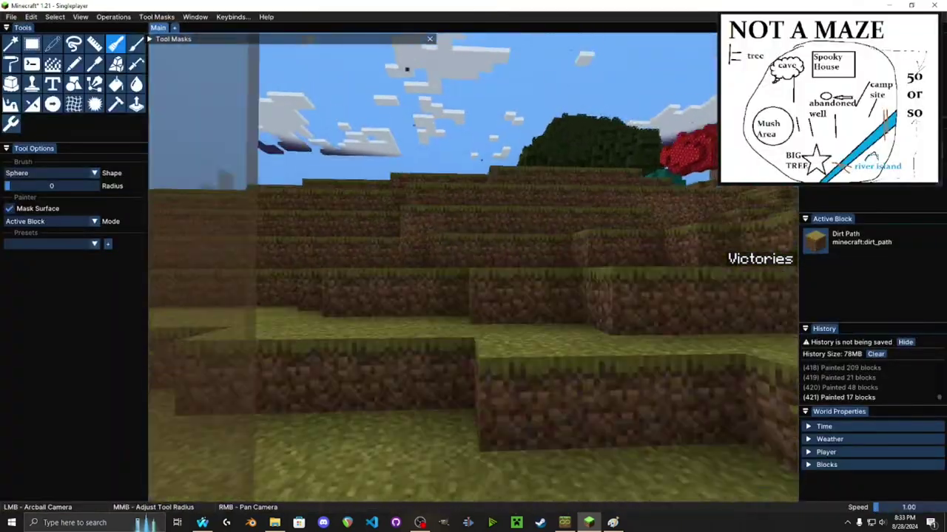
key(space)
drag(474, 271, 474, 333)
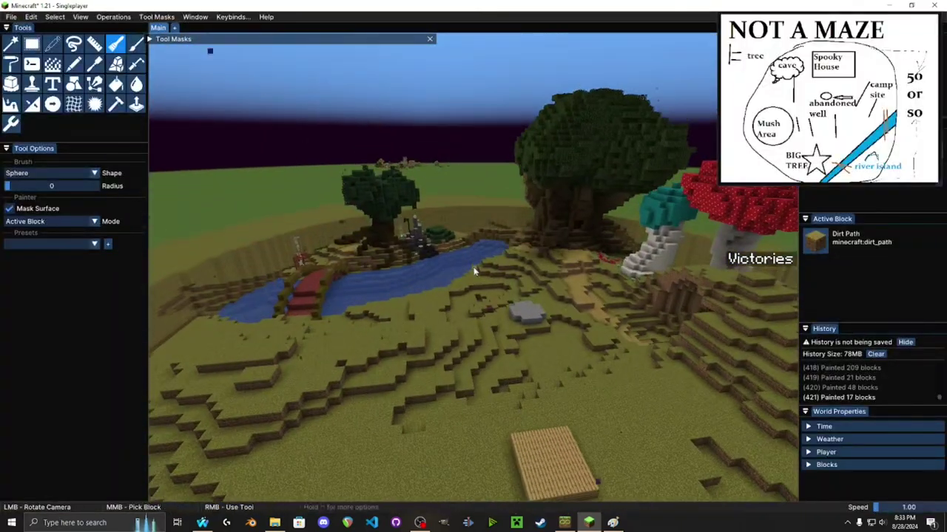
key(w)
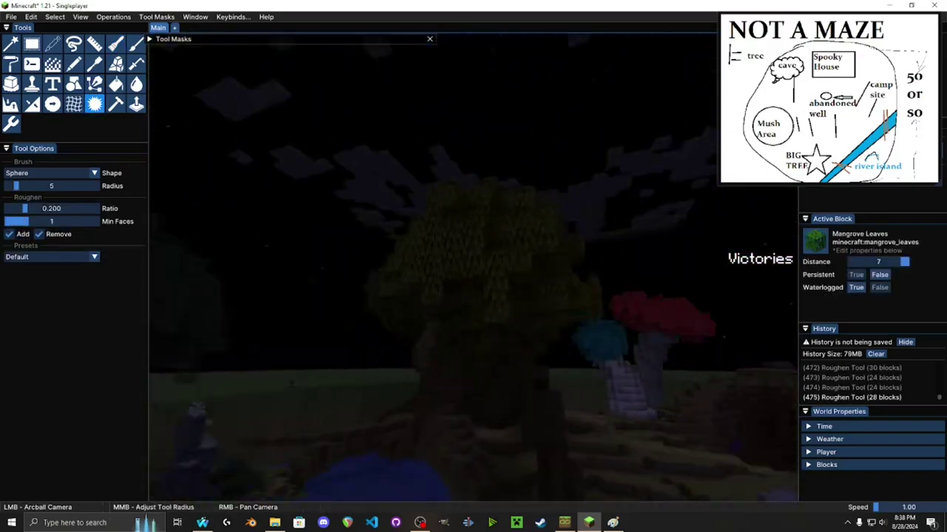
Build a tilted mangrove leaves supersphere with separate XYZ widths and fit it into the foliage of the tree beside the river
drag(572, 280, 672, 307)
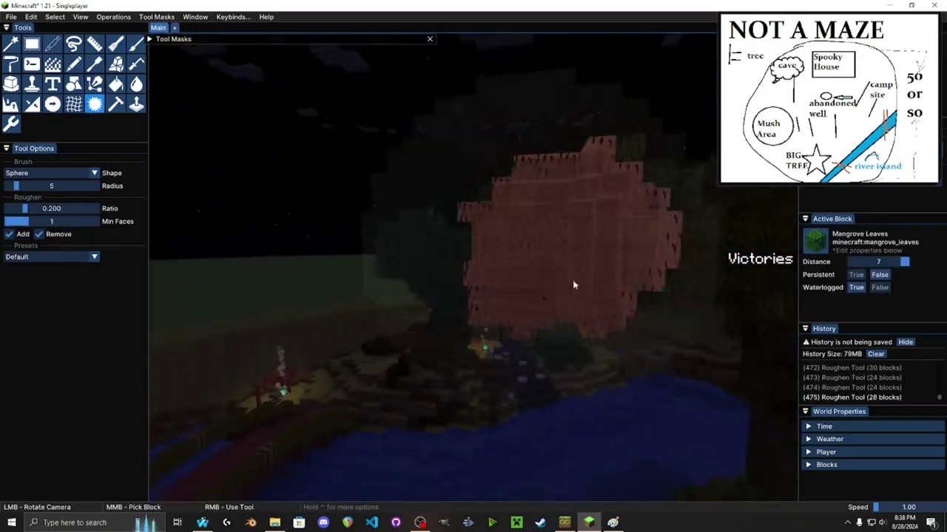
key(s)
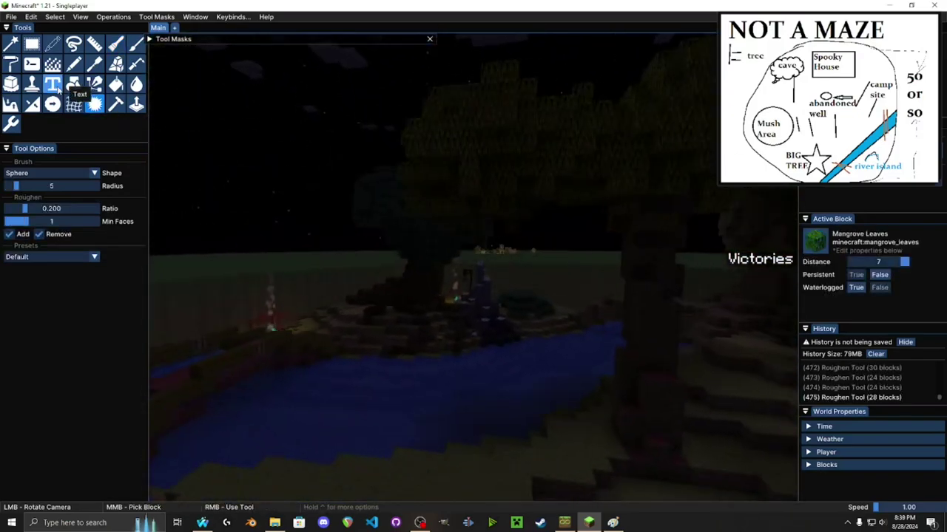
click(73, 83)
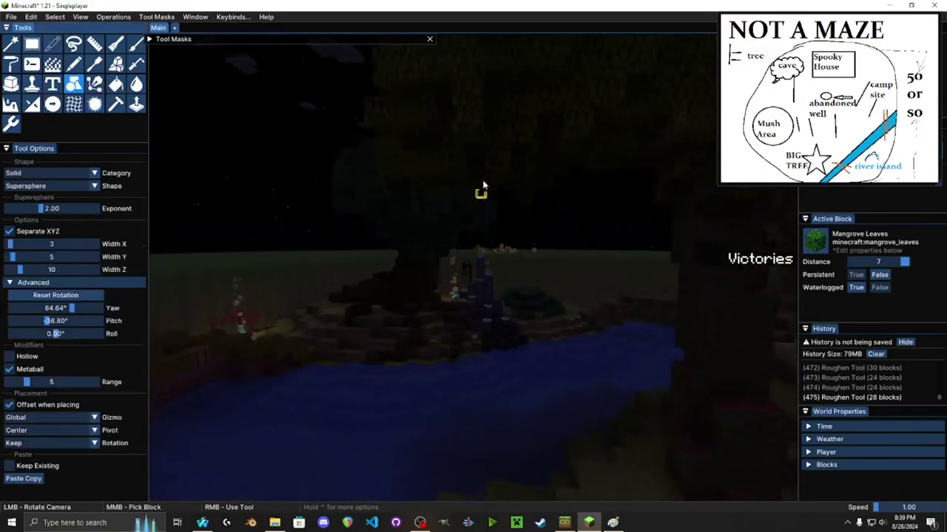
right_click(451, 132)
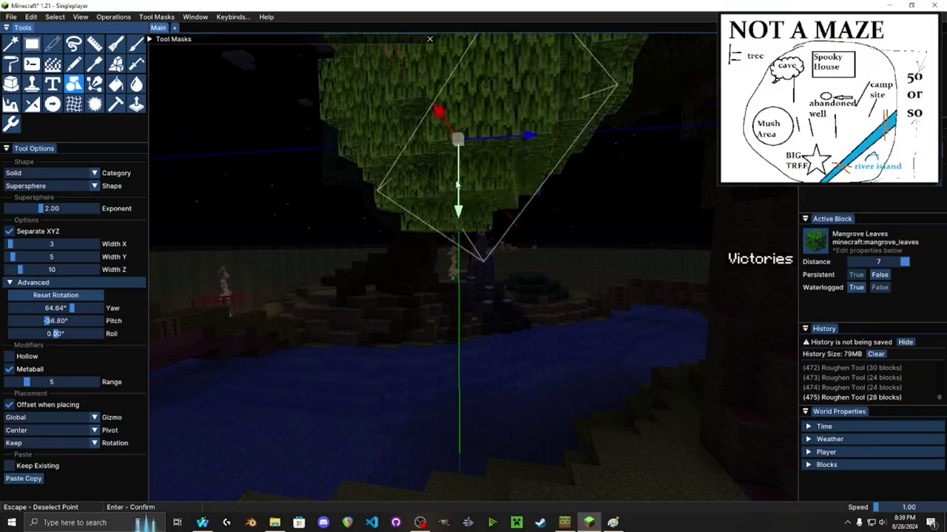
drag(457, 185, 453, 274)
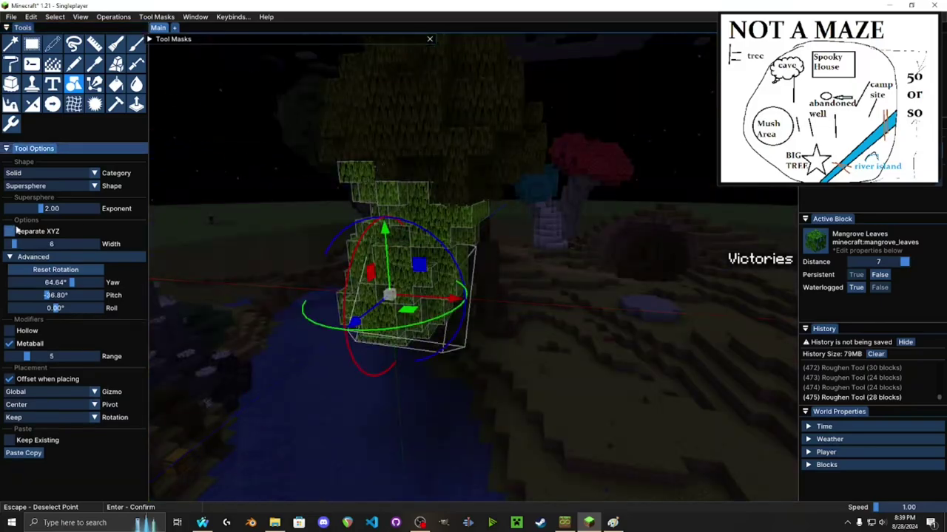
click(17, 231)
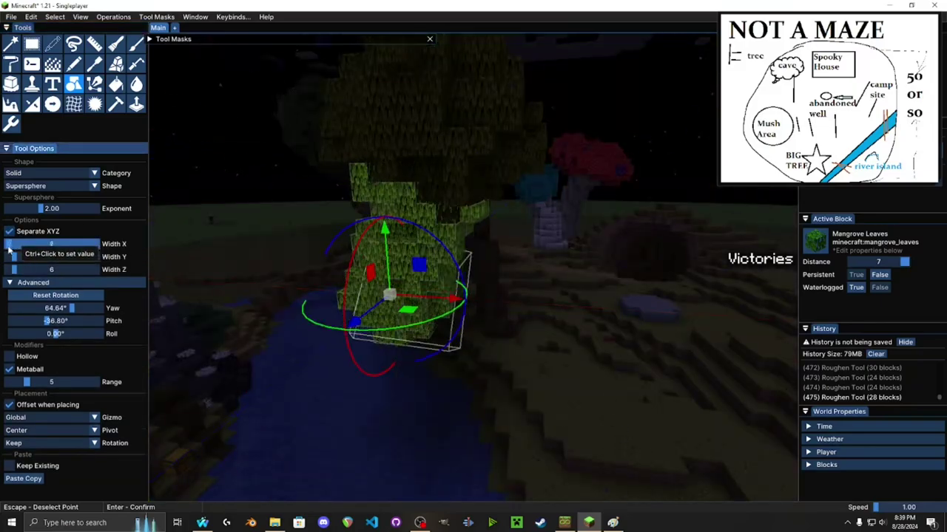
drag(353, 284, 473, 244)
key(Return)
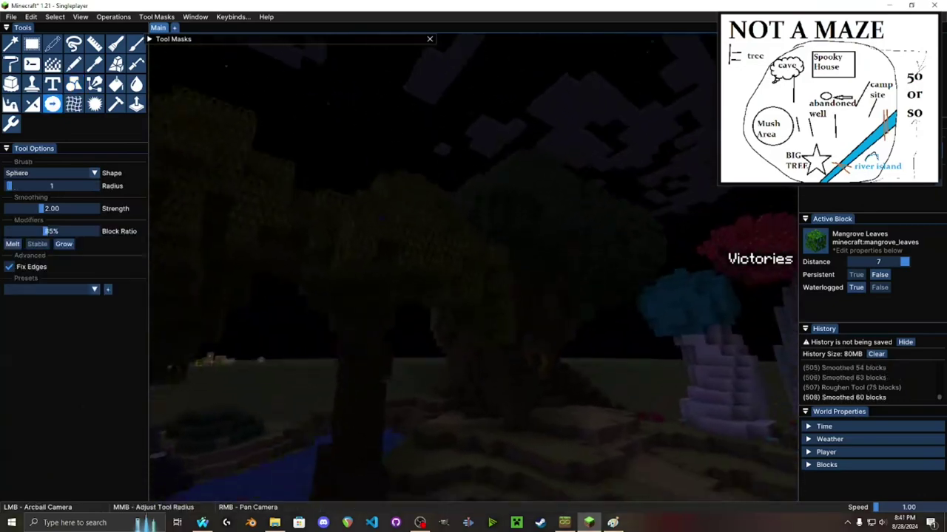
Set up a 4 by 4 diameter solid tube with thickness 1 on the well marker and make it of stone bricks
key(s)
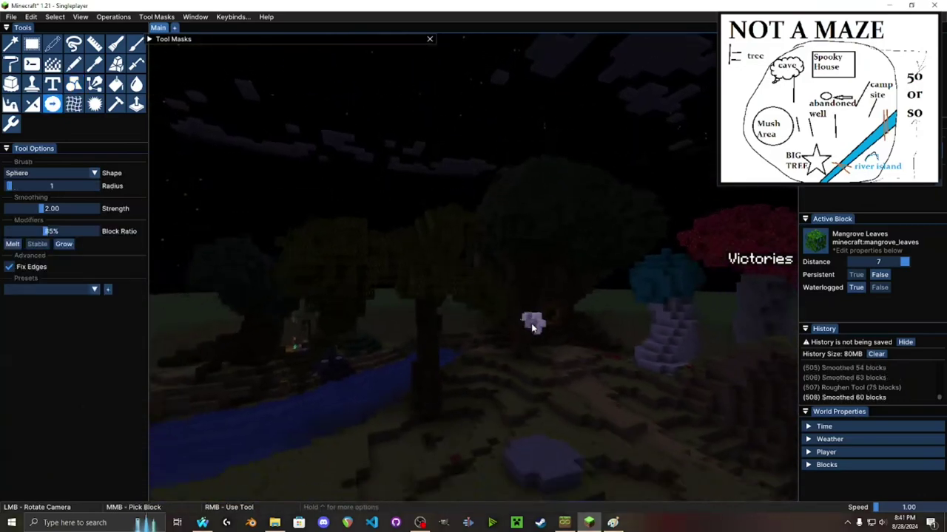
key(w)
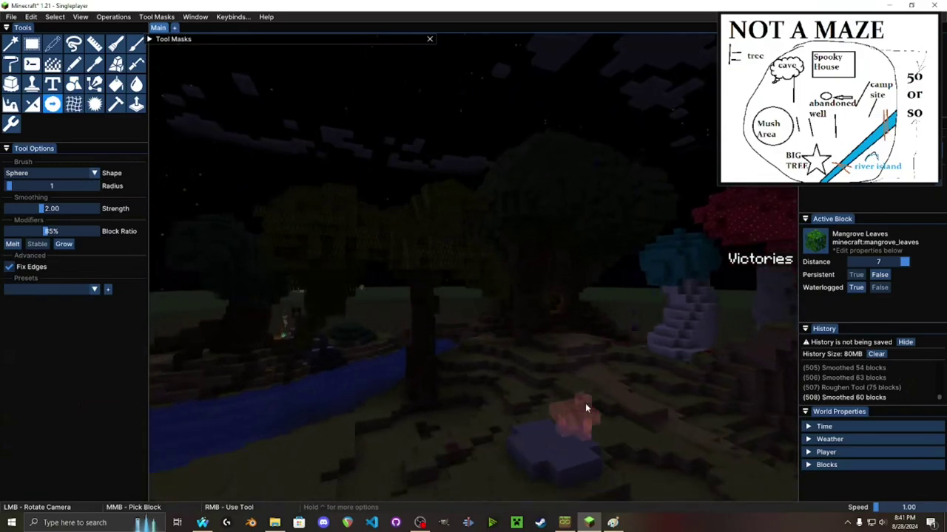
drag(600, 386, 515, 293)
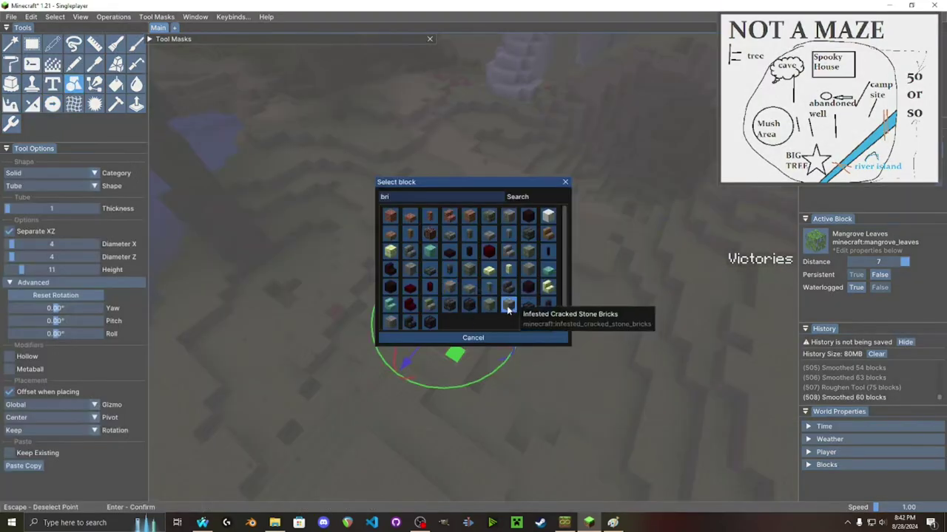
click(509, 224)
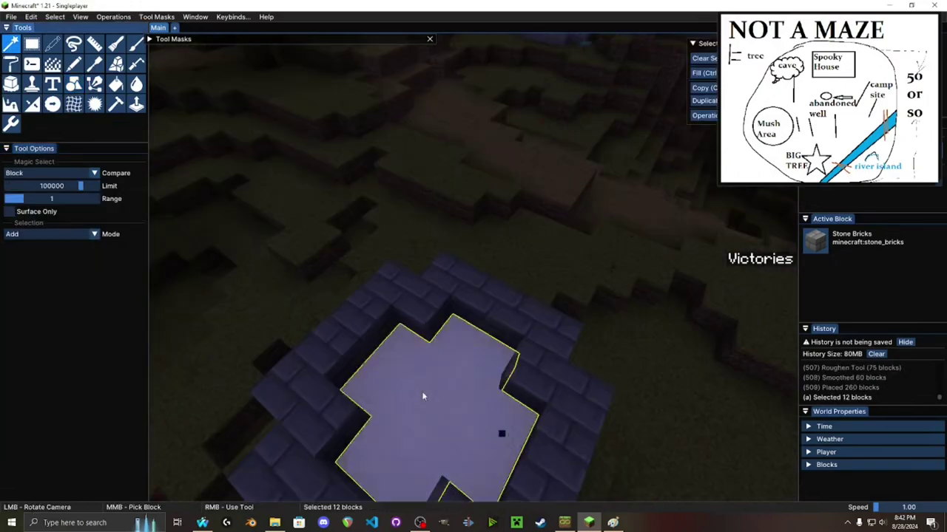
Delete the marker blocks inside the stone brick ring and hollow out the well shaft down to the bedrock
key(Delete)
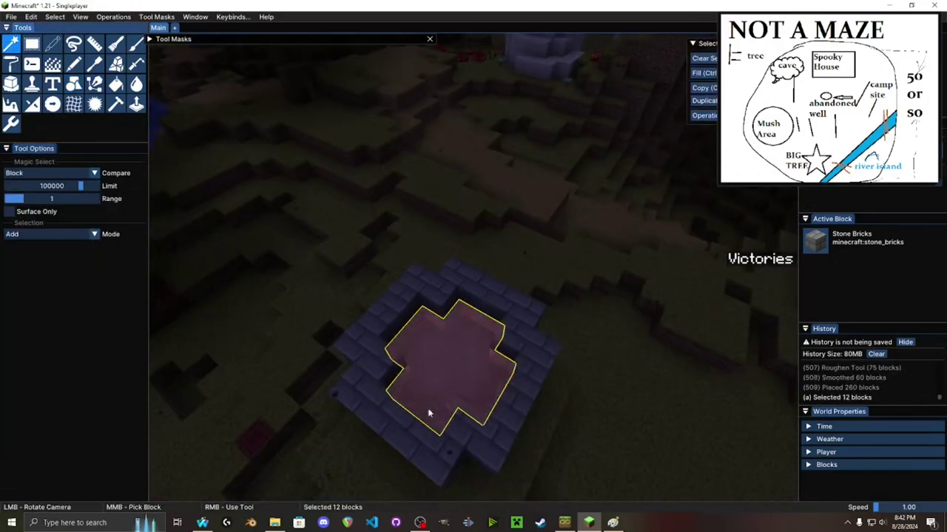
key(Delete)
key(w)
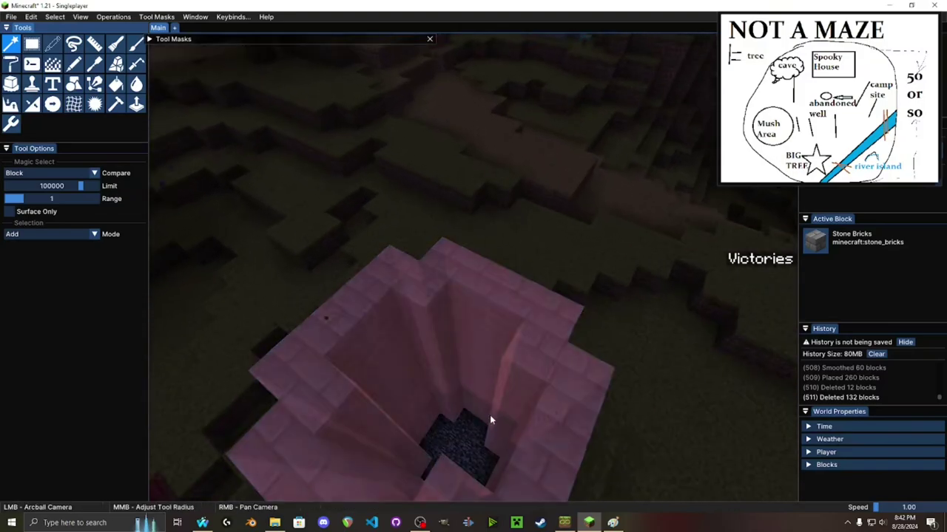
drag(489, 415, 480, 473)
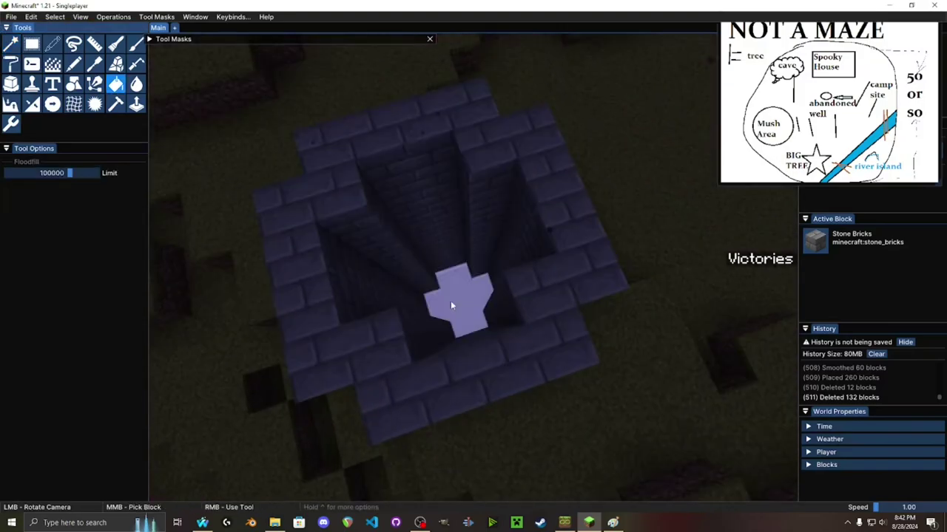
Flood-fill the bottom of the well shaft with stone bricks and fill the rest of the shaft with water
right_click(451, 305)
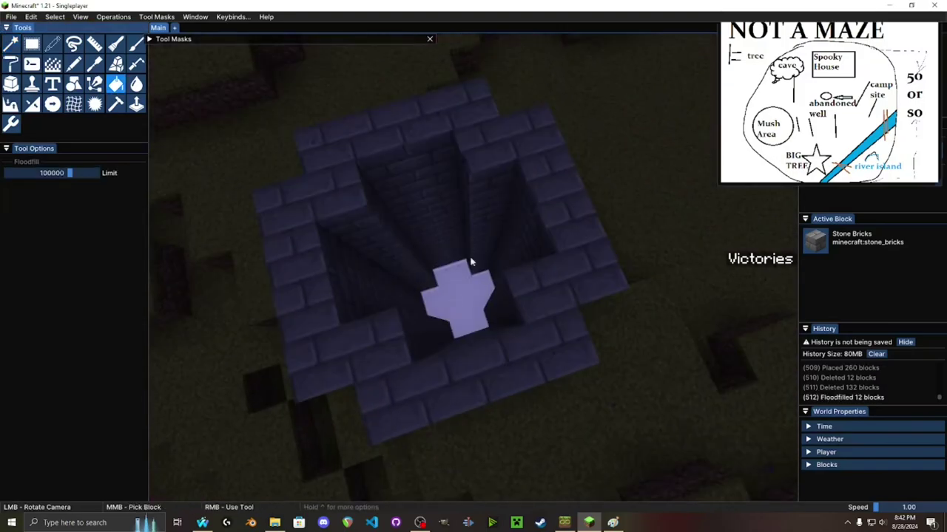
click(815, 241)
click(394, 216)
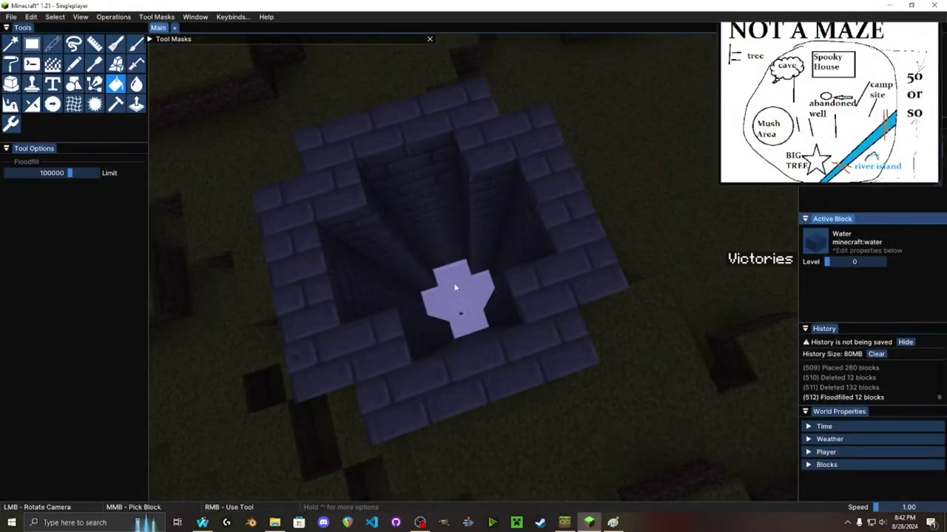
right_click(425, 181)
key(w)
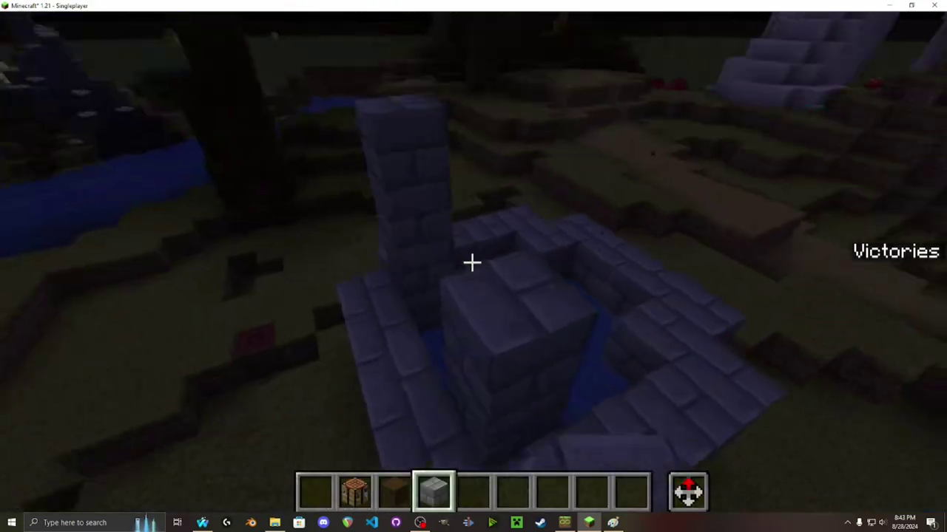
Build stone brick pillars inside the well's rim and join their tops with stone bricks and stone brick stairs
right_click(472, 263)
right_click(472, 263)
right_click(472, 263)
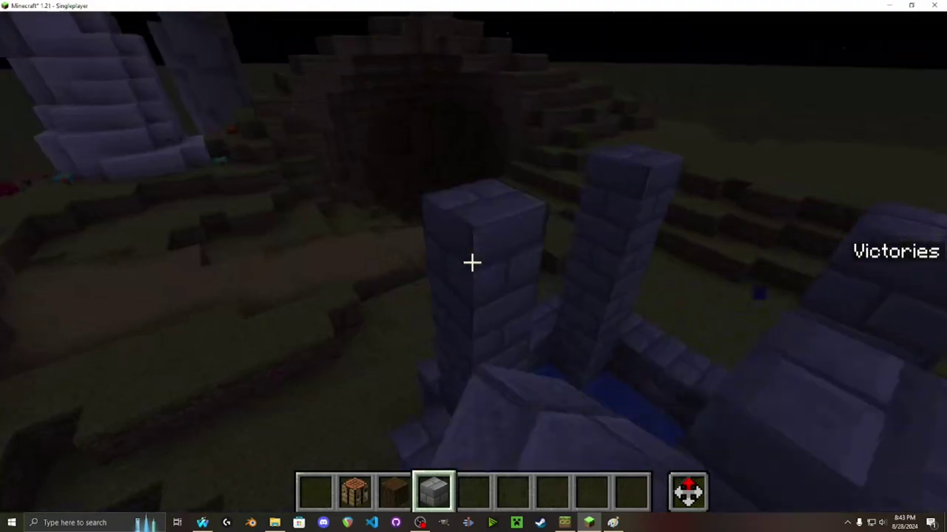
middle_click(472, 262)
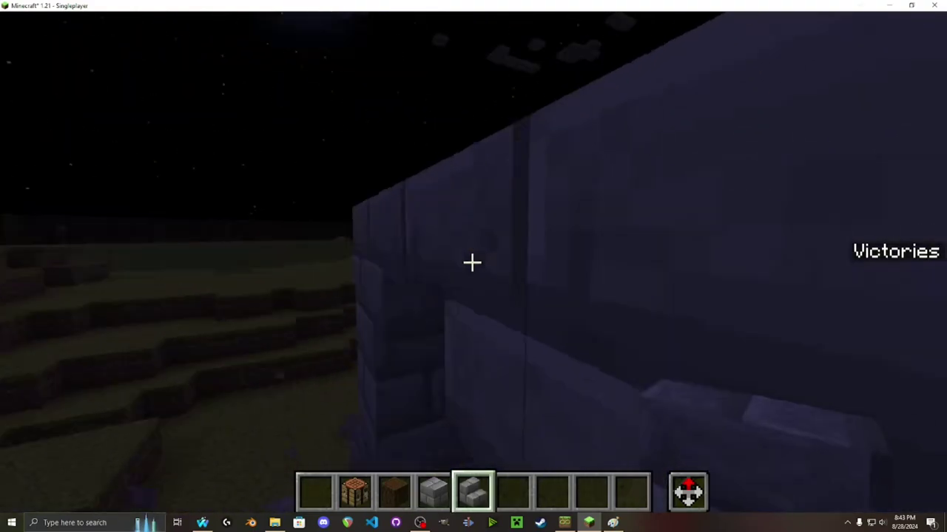
key(s)
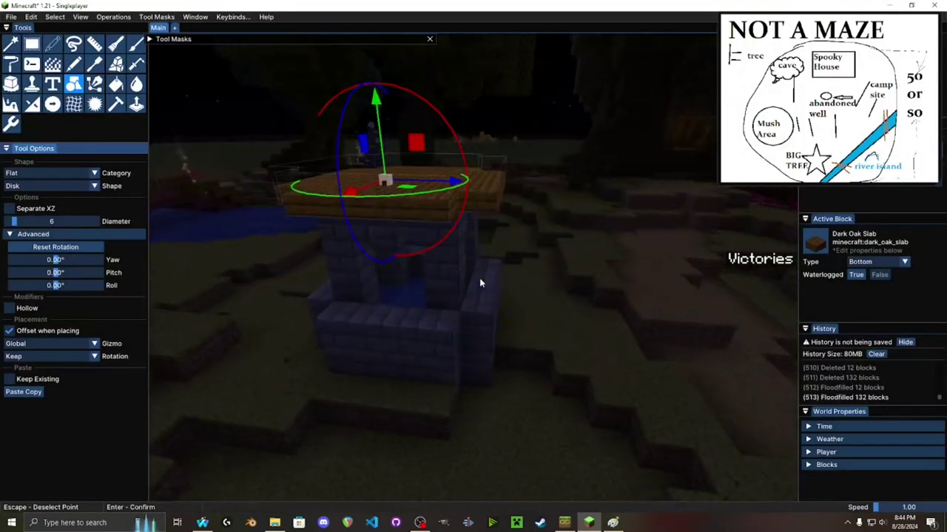
Build a stepped dark oak roof over the well's pillars and fill in its tiers with dark oak slabs
key(space)
key(a)
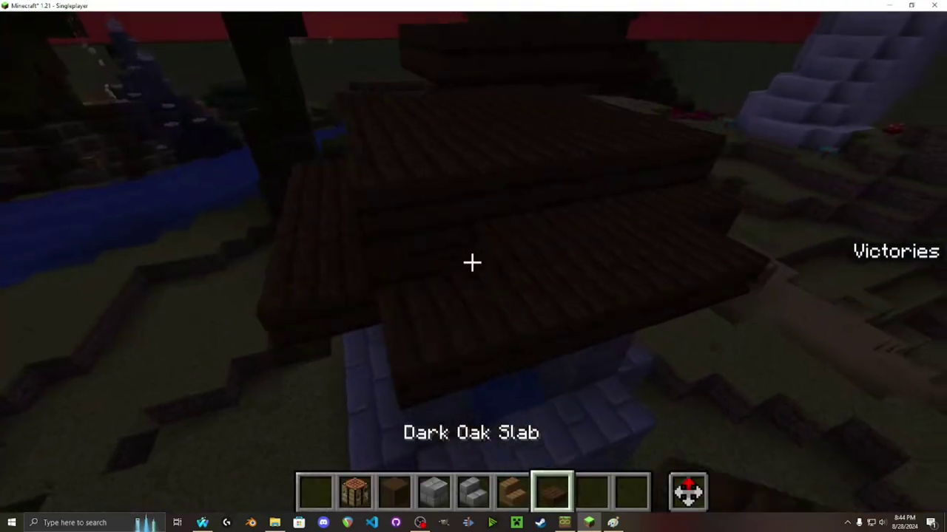
key(d)
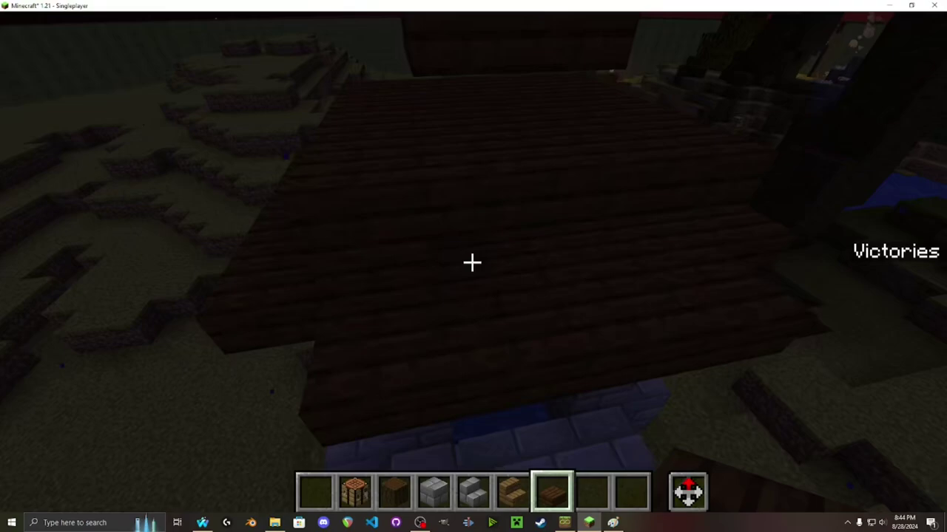
key(a)
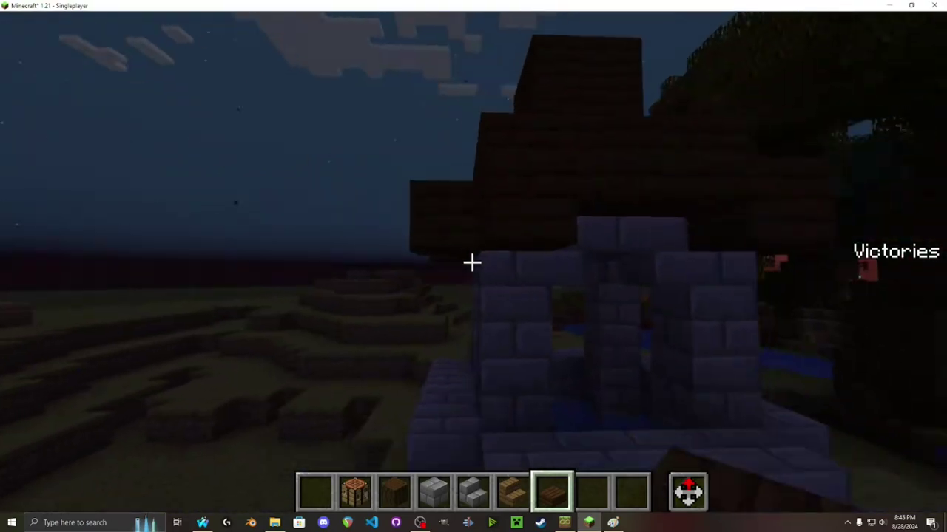
key(s)
key(space)
key(w)
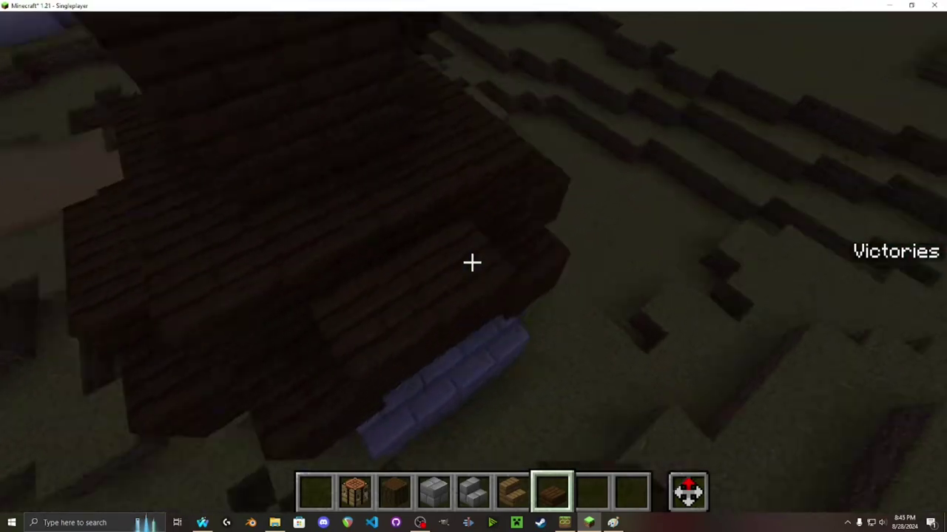
key(s)
key(a)
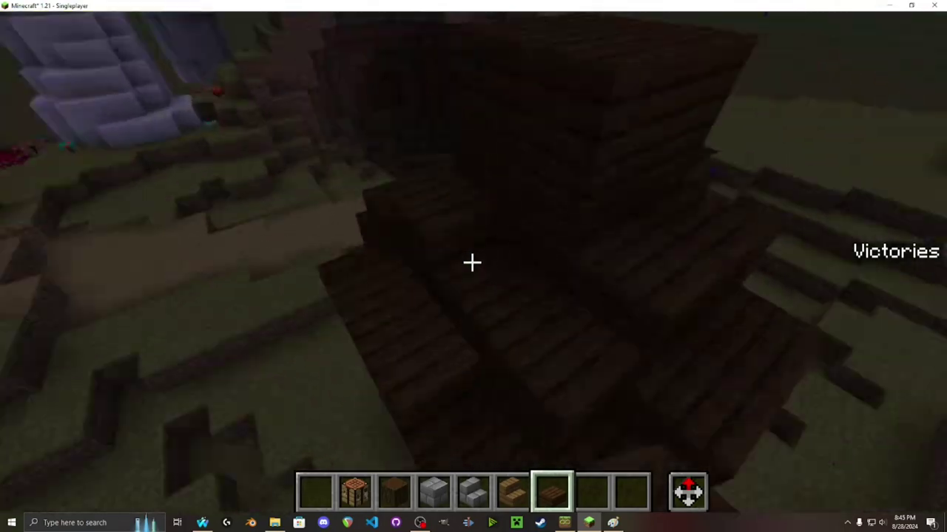
Examine the well and its dark oak roof from ground level and from above, and pick the roof's block
key(a)
key(s)
key(shift)
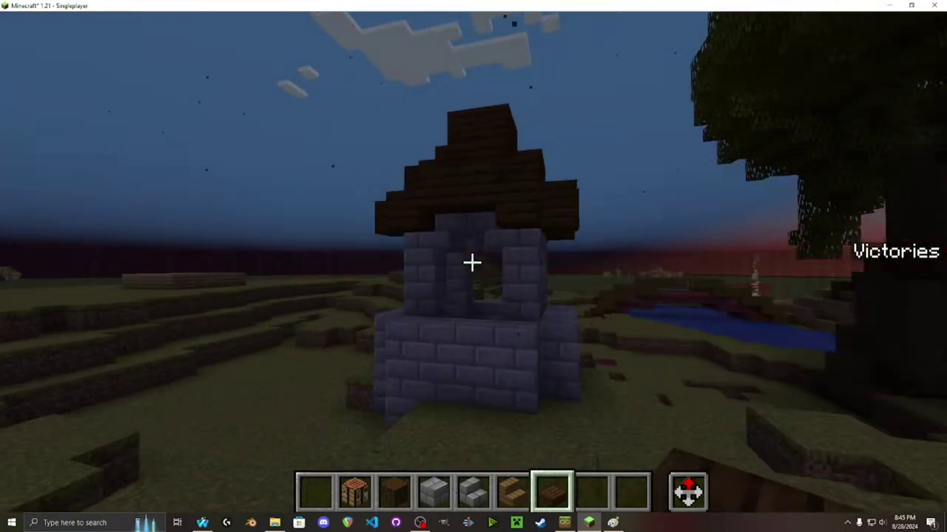
key(space)
key(w)
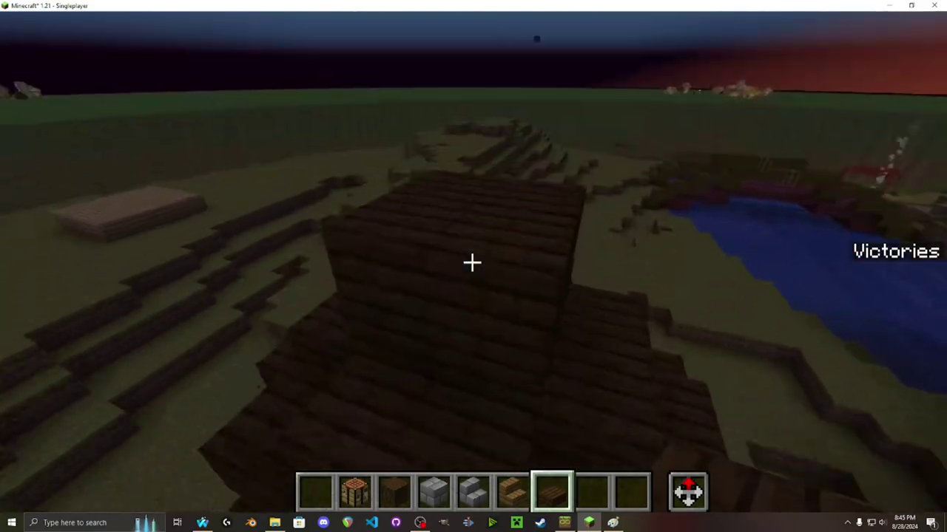
scroll(472, 262, up, 1)
middle_click(471, 262)
key(s)
key(shift)
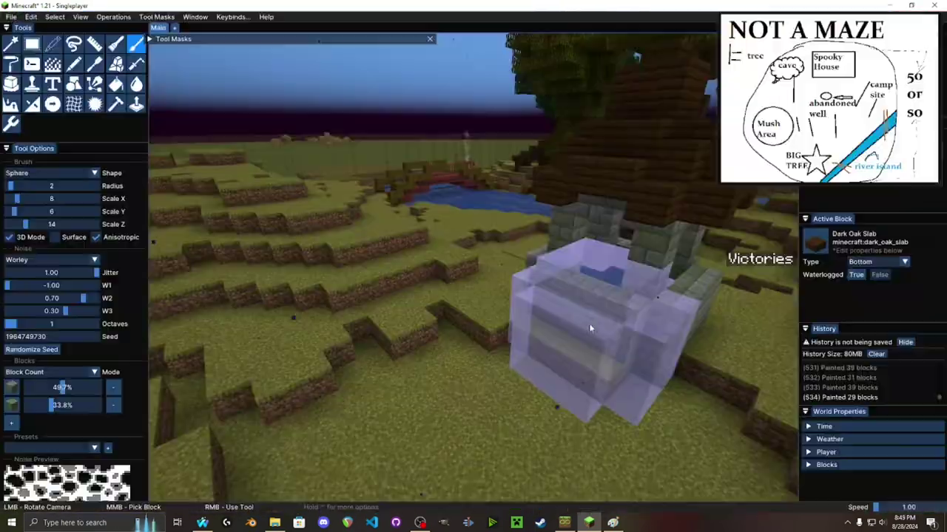
Place a dark oak wood tree shape near the well as an inverted catenary curve with 6% slack and radius 0
key(s)
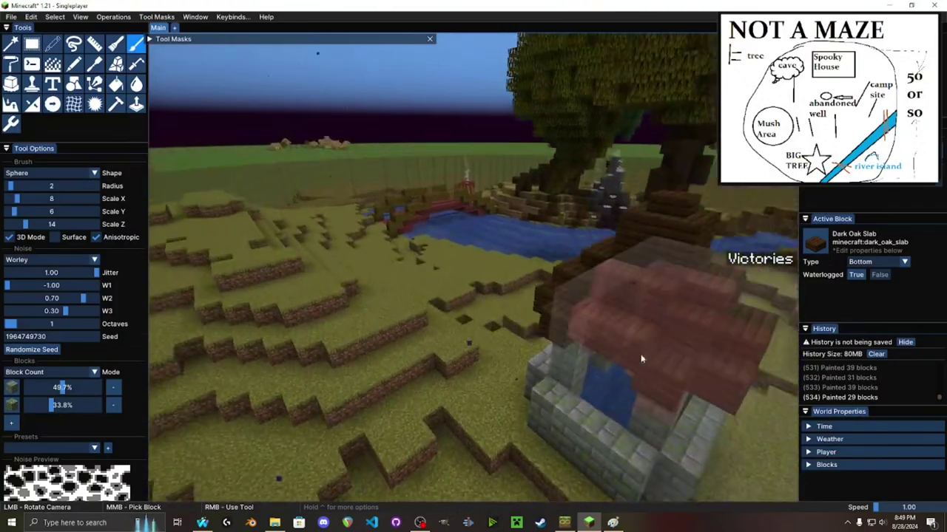
key(shift)
key(w)
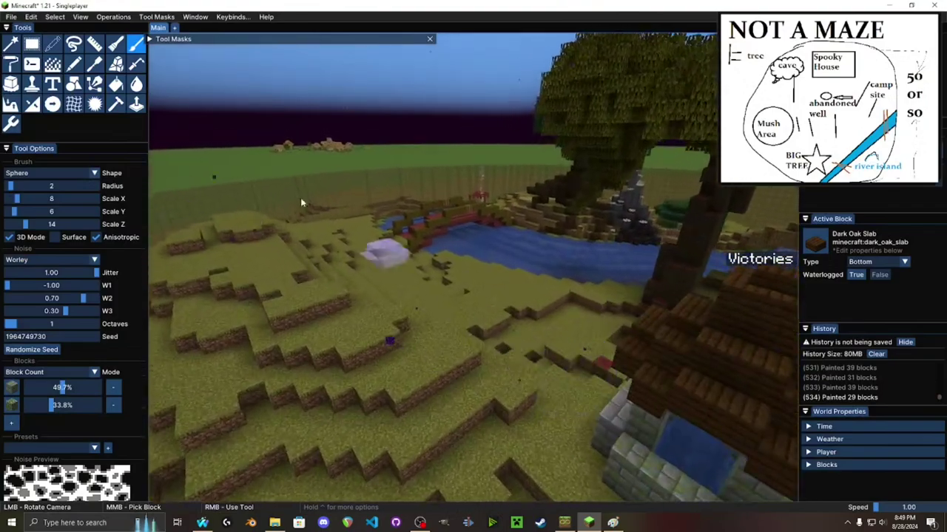
click(94, 84)
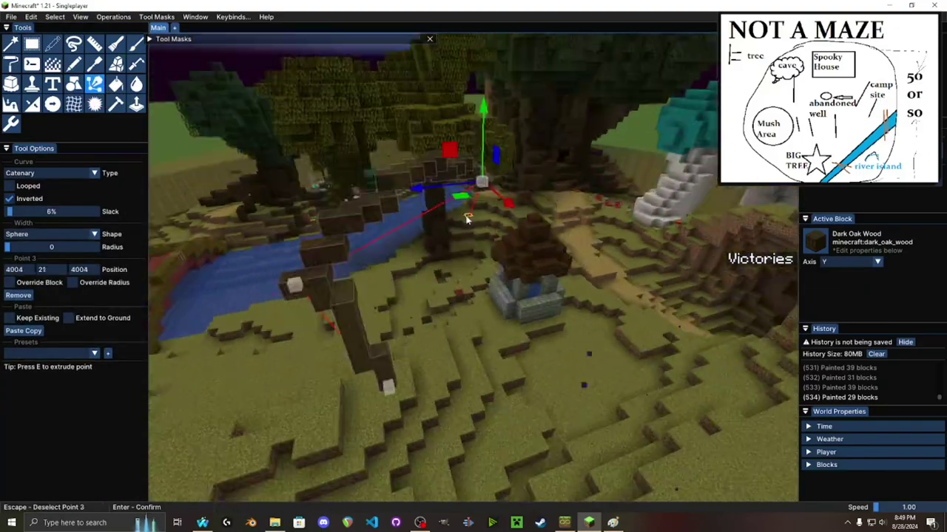
drag(469, 218, 361, 259)
click(394, 350)
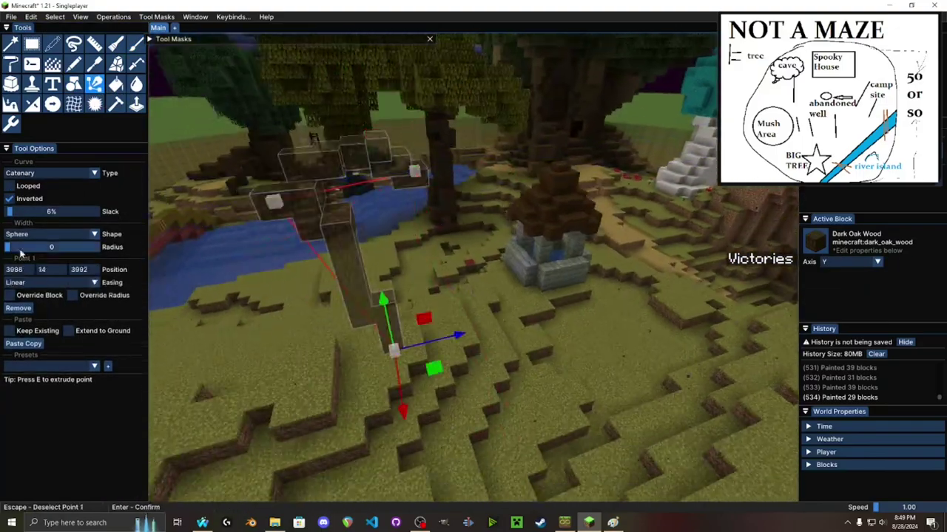
click(316, 249)
click(431, 388)
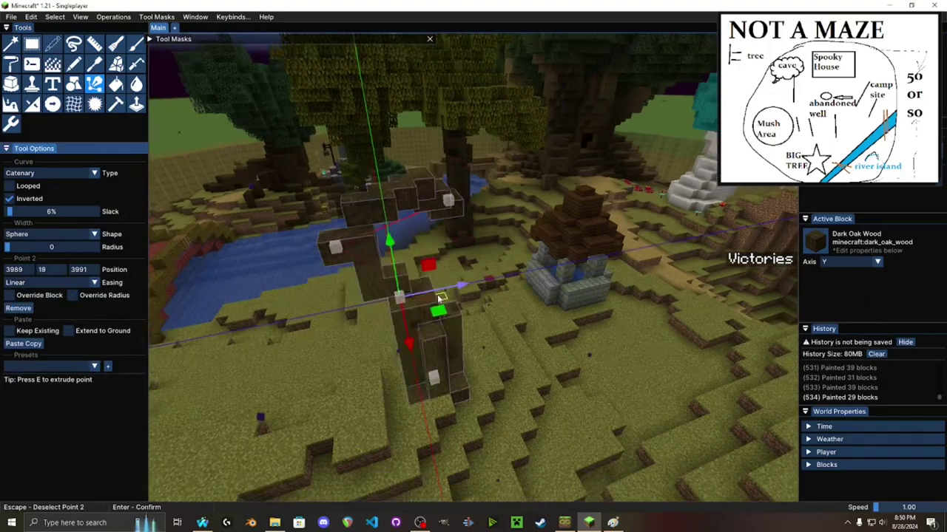
key(Return)
Extend a branch from the bare dark oak trunk and place it as a radius 0 Bezier Curve
click(485, 338)
click(425, 321)
click(488, 383)
click(426, 322)
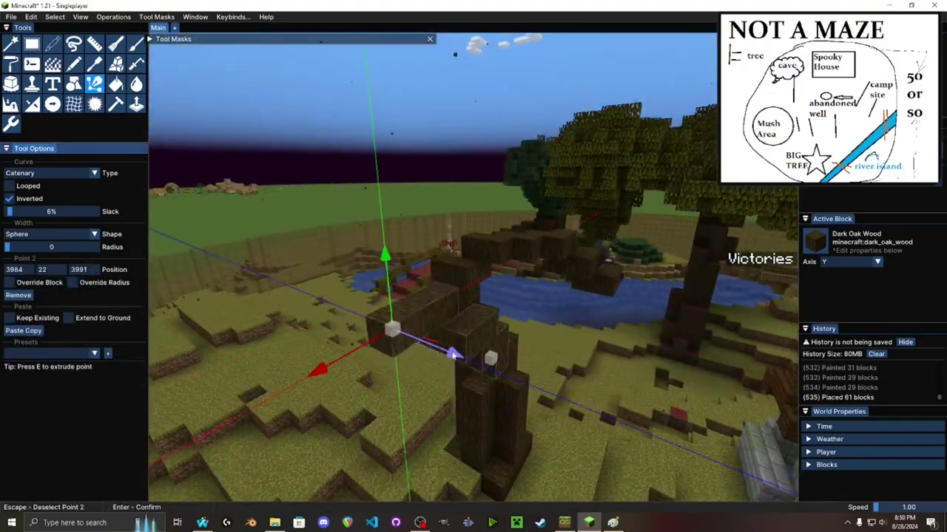
key(e)
click(52, 173)
click(37, 194)
key(Return)
Extend two more branches from the dark oak trunk and place them as radius 0 Bezier curves of dark oak wood
right_click(414, 330)
right_click(462, 244)
drag(464, 193, 492, 138)
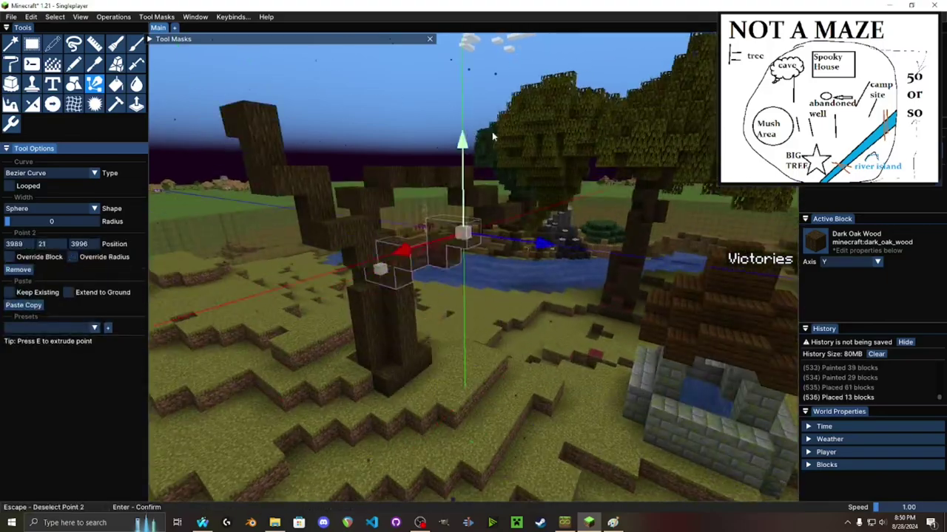
key(Return)
drag(507, 279, 484, 308)
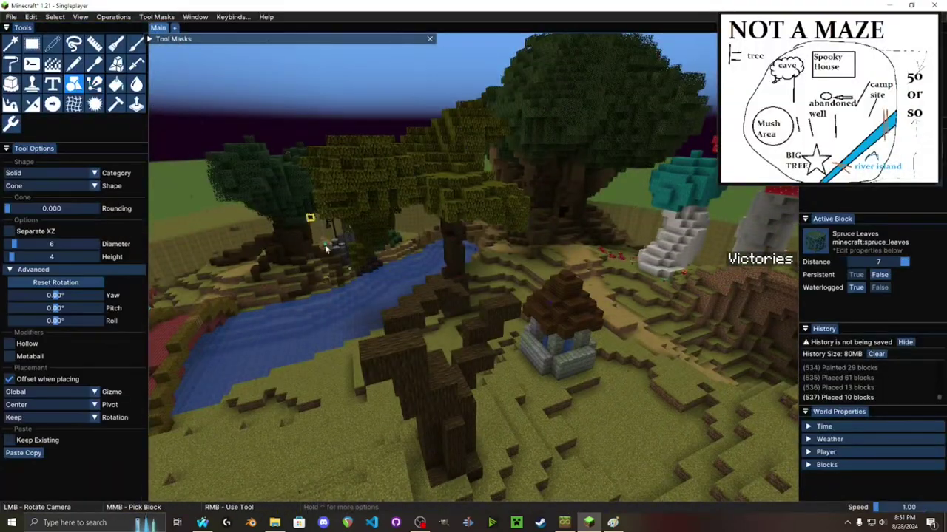
Cover the new tree's branches with three rotated spruce leaves superspheres, using width 3 and metaball range 6
right_click(407, 358)
drag(458, 323, 482, 282)
drag(15, 245, 9, 245)
key(Return)
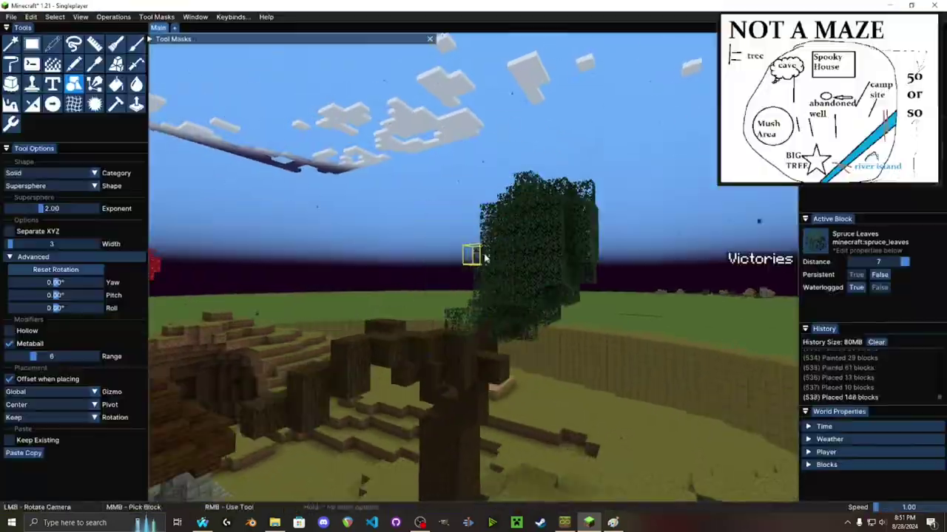
key(Return)
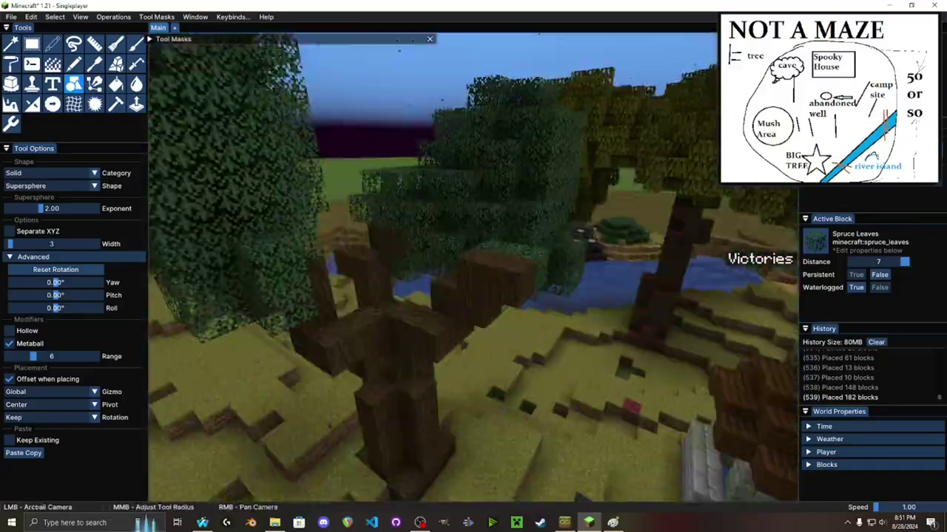
right_click(500, 268)
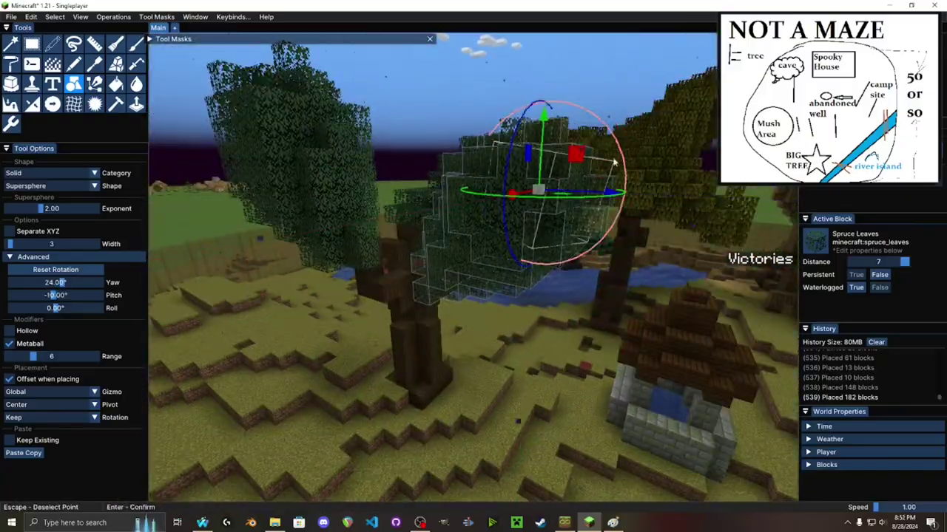
key(Return)
Fill out the canopy with more spruce leaves superspheres rotated to yaw -21, pitch -17, roll -3, reducing the metaball range to 2
right_click(492, 351)
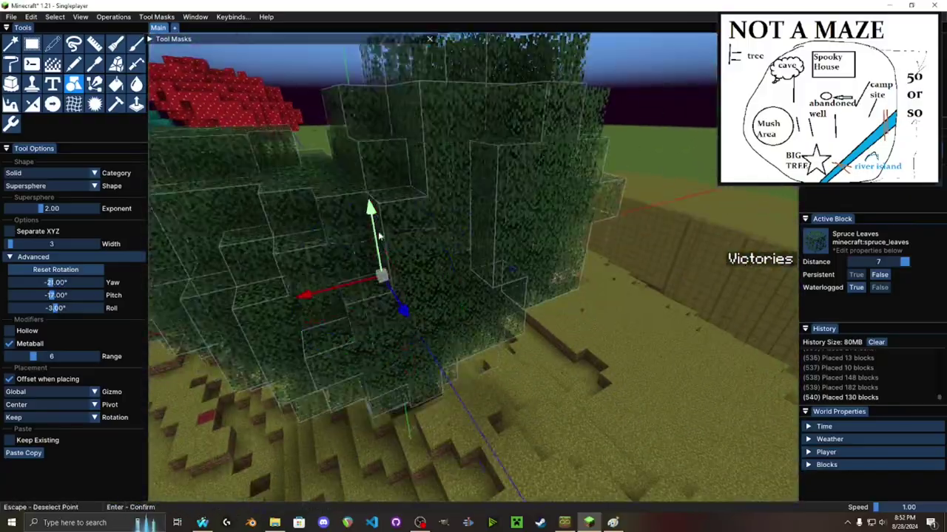
key(Return)
click(10, 359)
right_click(588, 281)
key(Return)
right_click(458, 327)
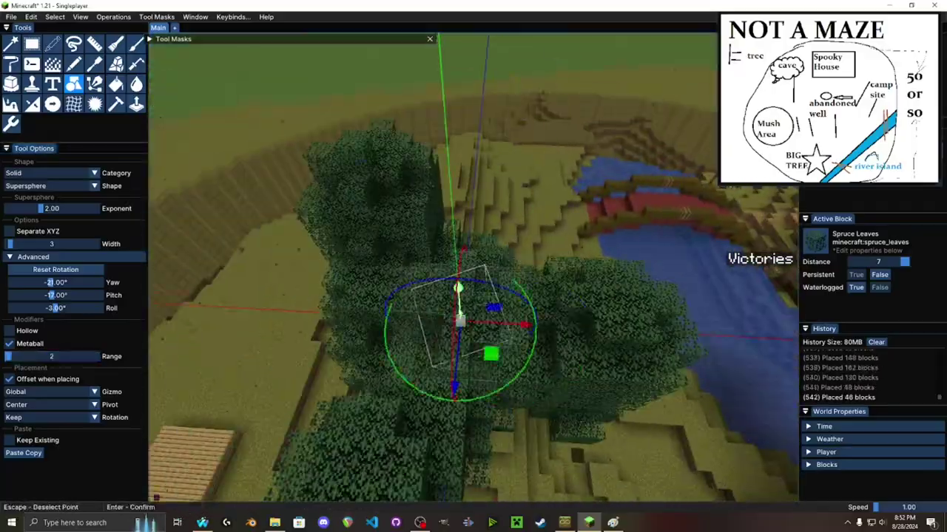
key(Return)
Set up the 3D Worley noise painter by replacing both of its blocks, with spruce leaves as the first one
click(115, 43)
click(136, 42)
click(12, 406)
click(391, 218)
click(12, 388)
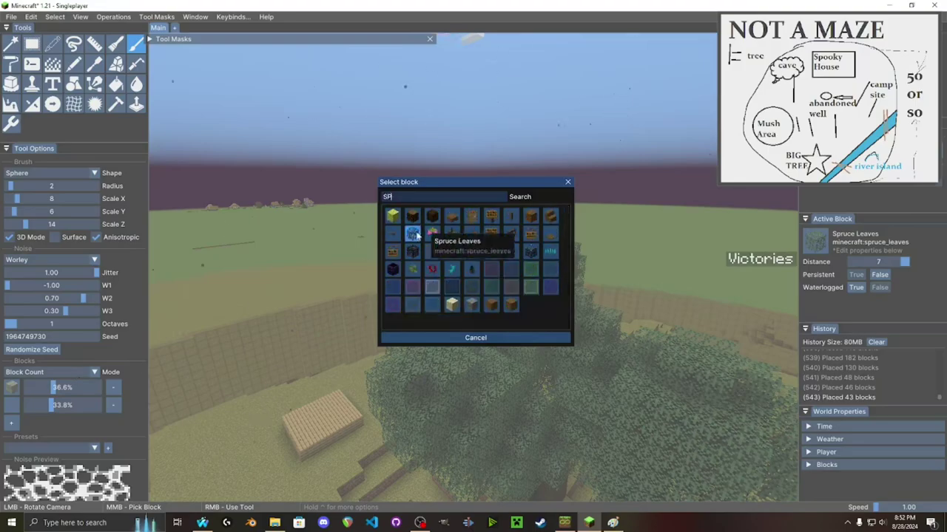
click(415, 235)
Paint noise over the tree's canopy, undo the last stroke, and adjust W1 to 0.05 and the block shares to 95.9% and 13.8%
right_click(495, 267)
right_click(496, 271)
right_click(439, 233)
key(ctrl+z)
scroll(72, 444, down, 5)
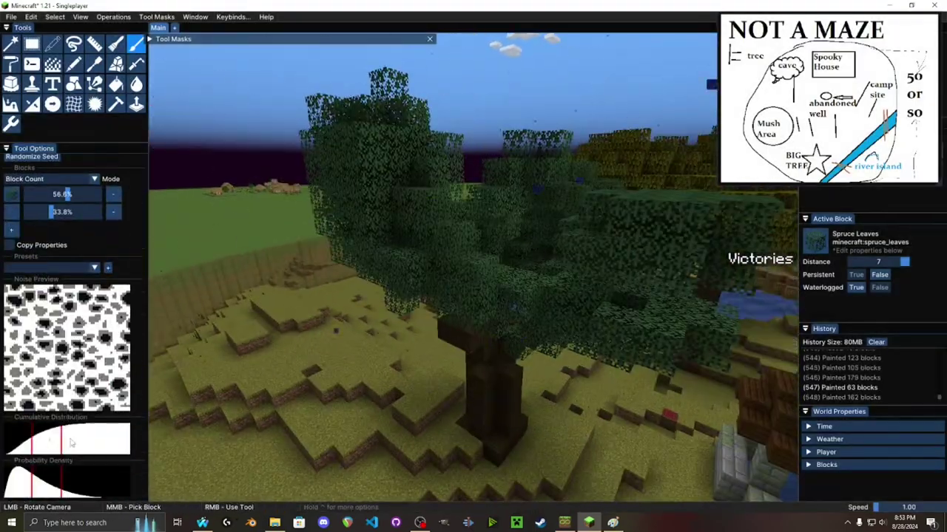
scroll(63, 274, up, 5)
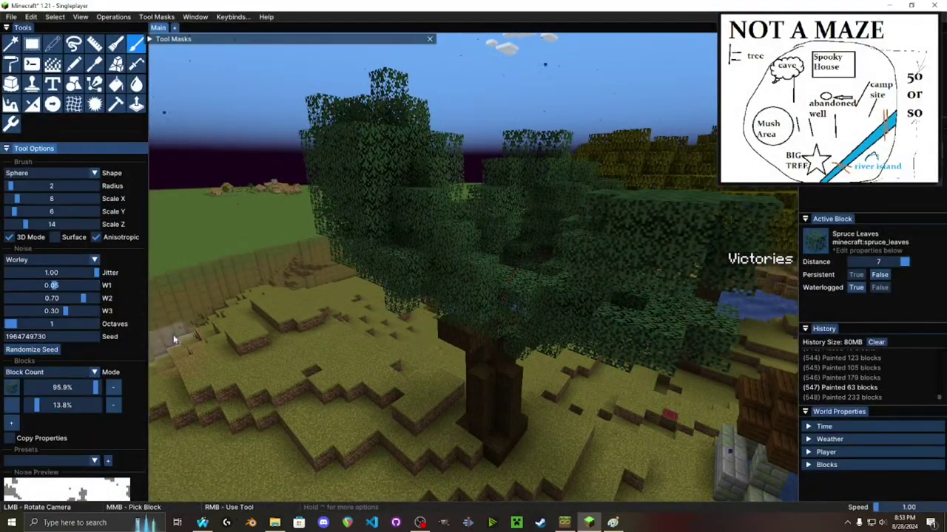
right_click(584, 215)
Place two additional spruce leaves superspheres of width 3 and metaball range 2 in the thinned canopy
click(74, 85)
right_click(520, 244)
key(Return)
right_click(517, 343)
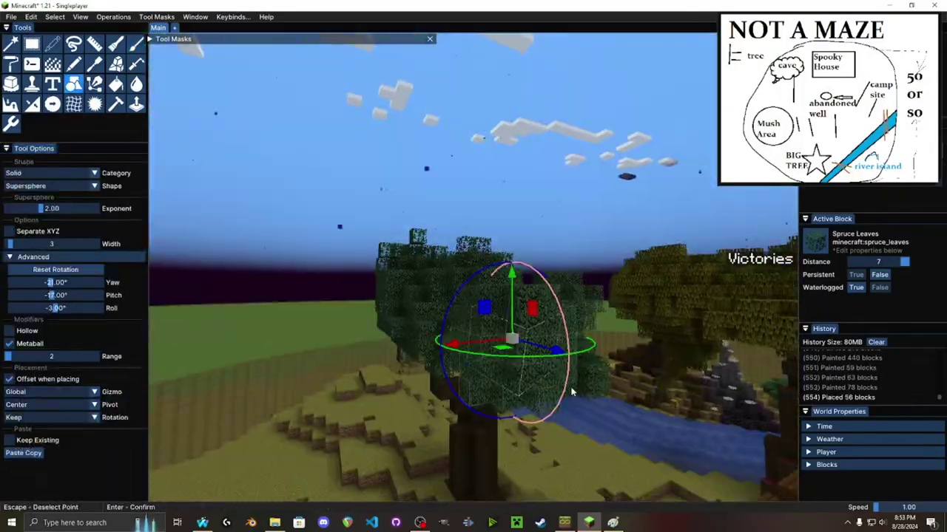
key(Return)
Smooth the spruce canopy with a radius 1 sphere brush at strength 2.00 and 85% block ratio
click(52, 105)
right_click(488, 260)
right_click(422, 245)
right_click(394, 388)
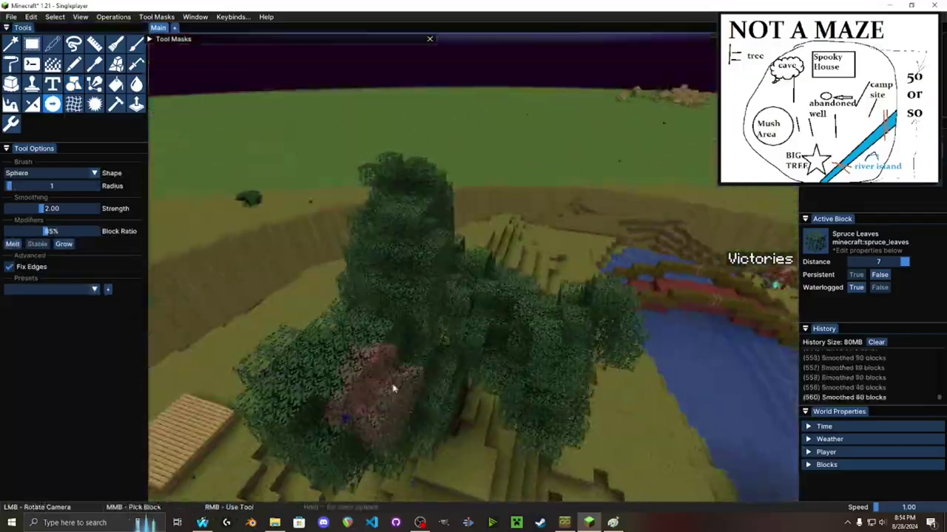
right_click(670, 367)
Roughen the spruce canopy with a radius 5 sphere brush at ratio 0.200 and minimum faces 1
click(95, 104)
right_click(425, 336)
right_click(424, 336)
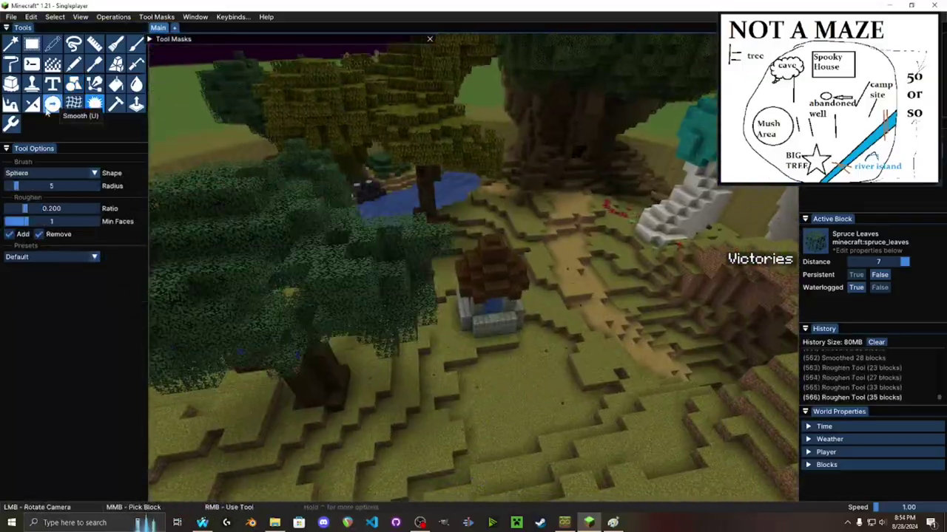
Smooth the roughened spruce leaves around the whole canopy with the radius 1 sphere brush
click(52, 105)
right_click(491, 283)
right_click(480, 281)
right_click(456, 278)
right_click(457, 278)
right_click(456, 278)
right_click(499, 287)
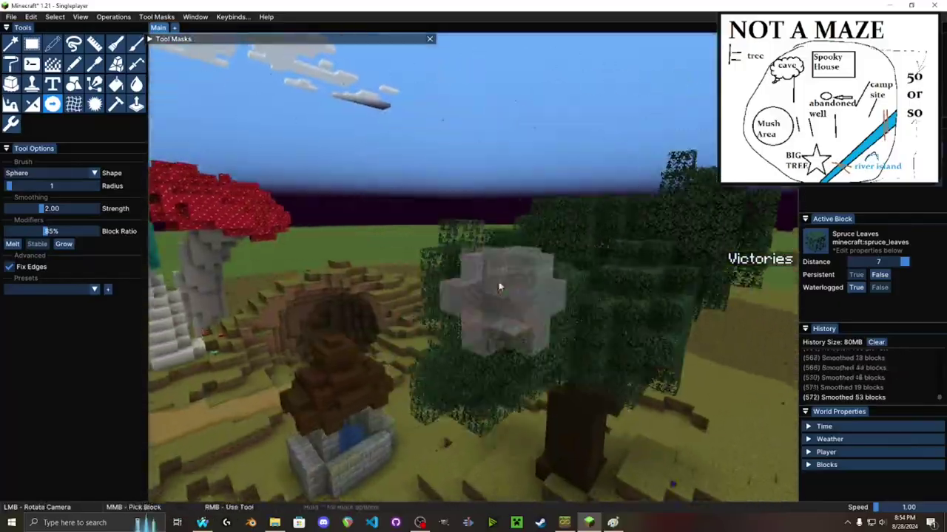
right_click(417, 340)
right_click(416, 340)
drag(499, 287, 505, 332)
right_click(417, 341)
right_click(416, 340)
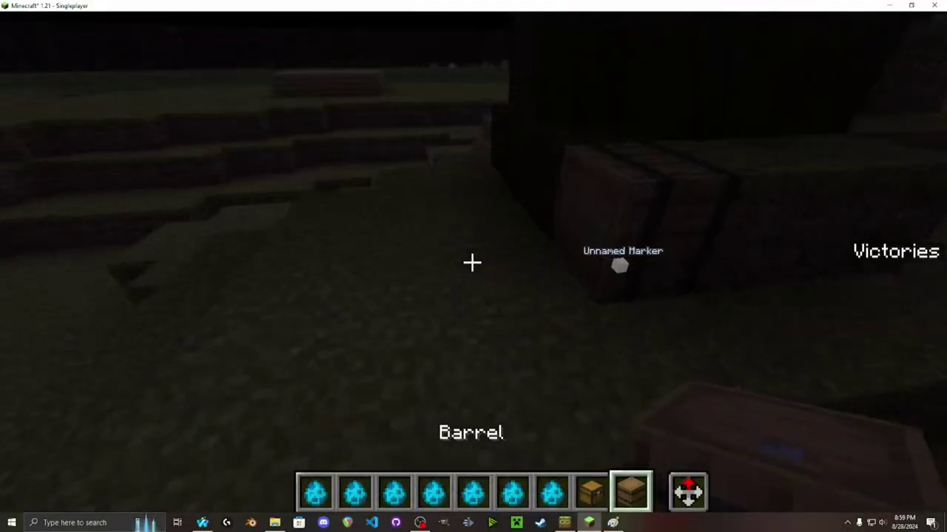
Pick a block for the hotbar and place a furnace on the brown patch in the grass
middle_click(472, 263)
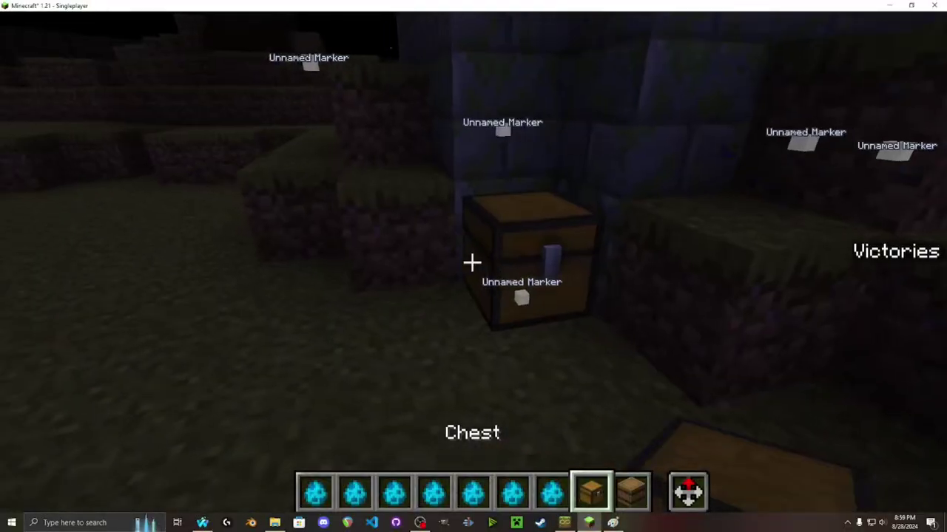
key(1)
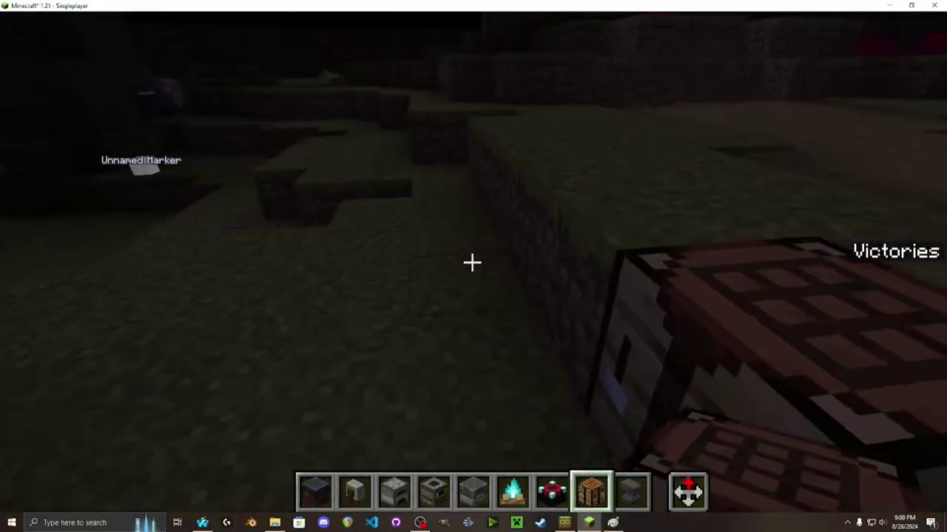
key(3)
right_click(471, 263)
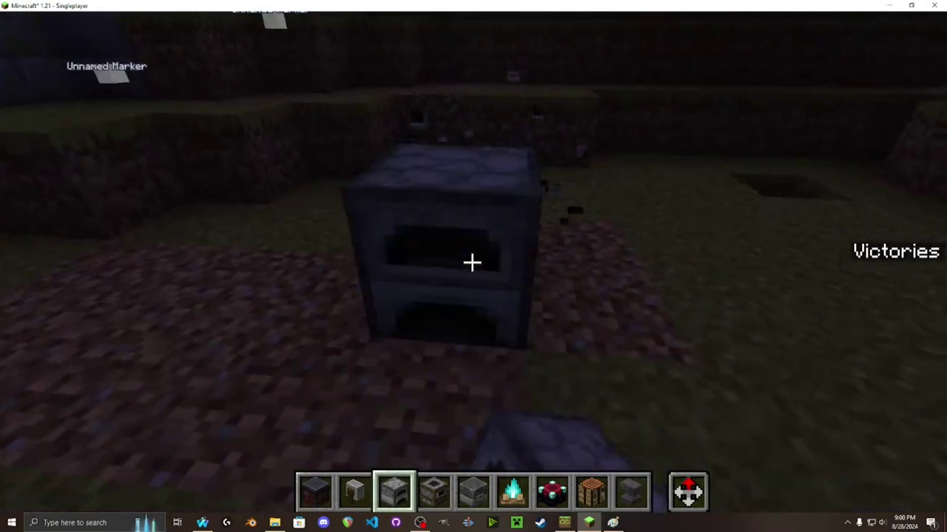
Replace the ground blocks in front of the furnace with polished blackstone bricks
click(472, 263)
right_click(471, 263)
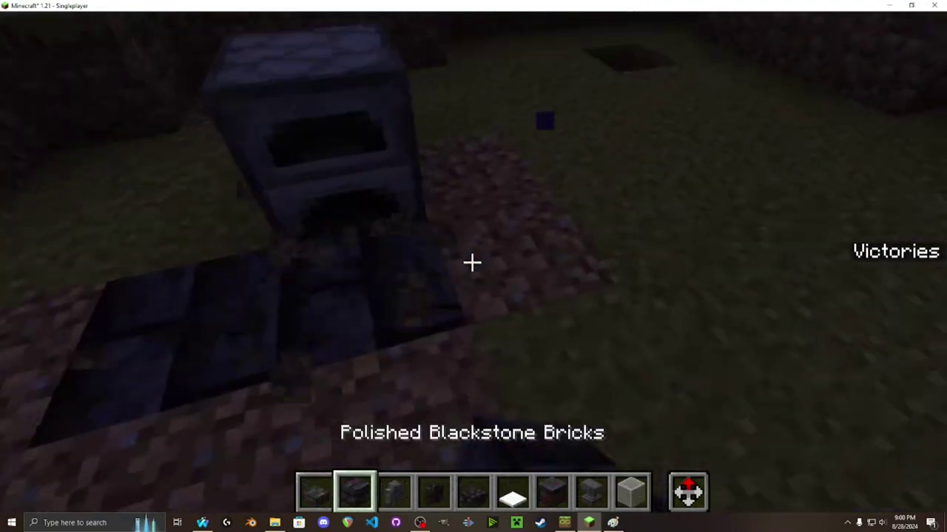
click(472, 263)
right_click(471, 262)
click(472, 263)
right_click(472, 262)
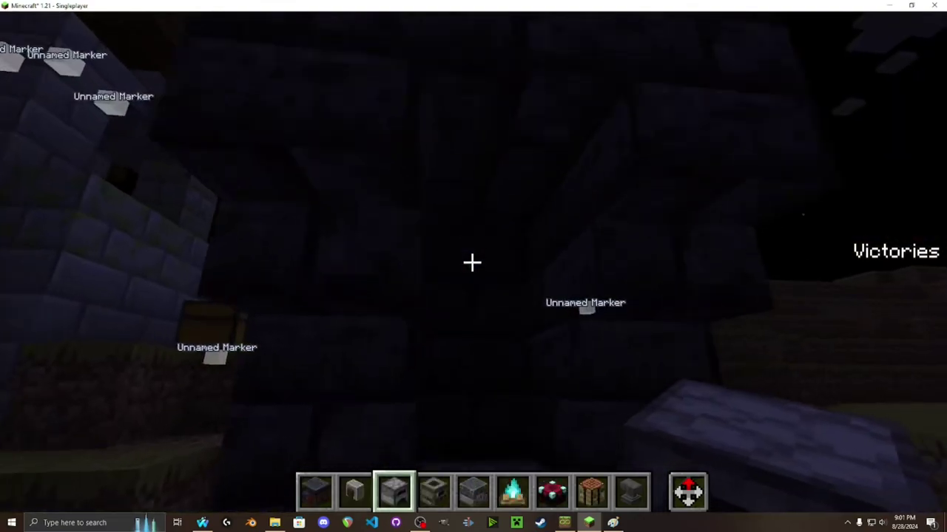
middle_click(471, 263)
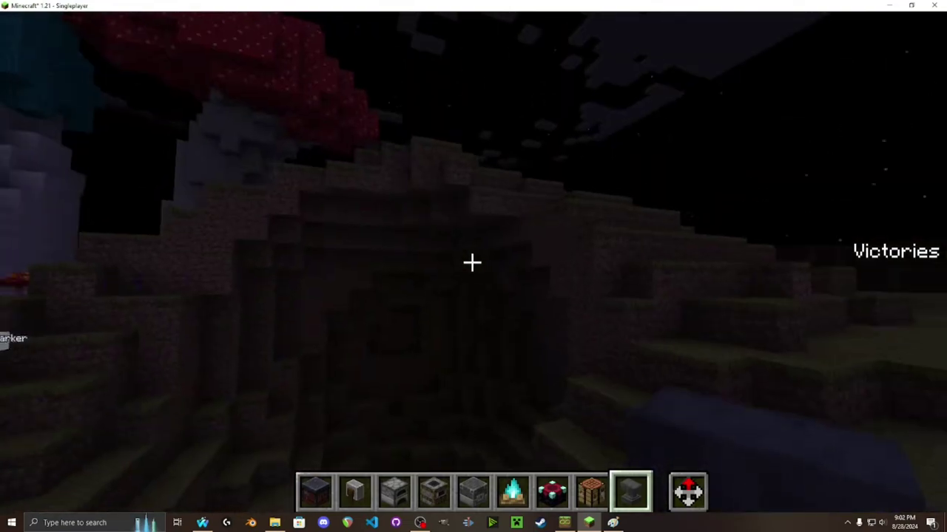
key(Escape)
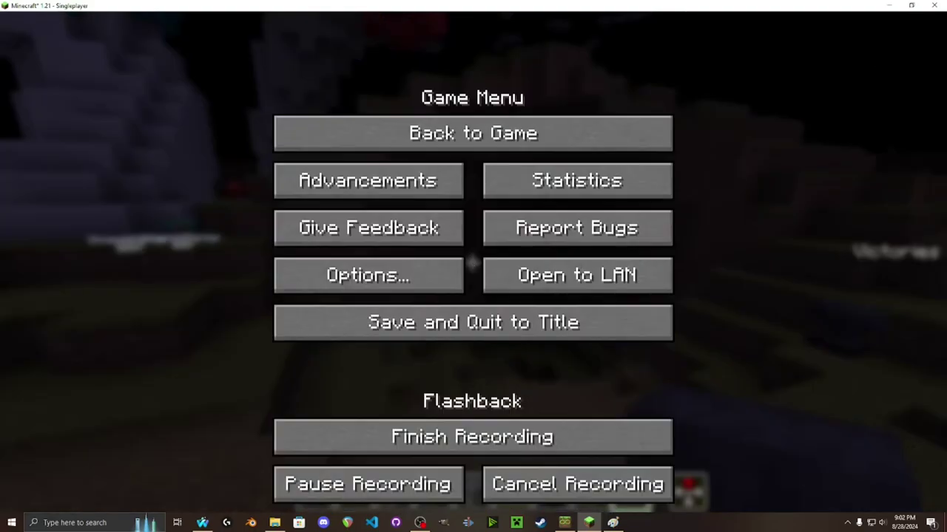
key(Escape)
key(e)
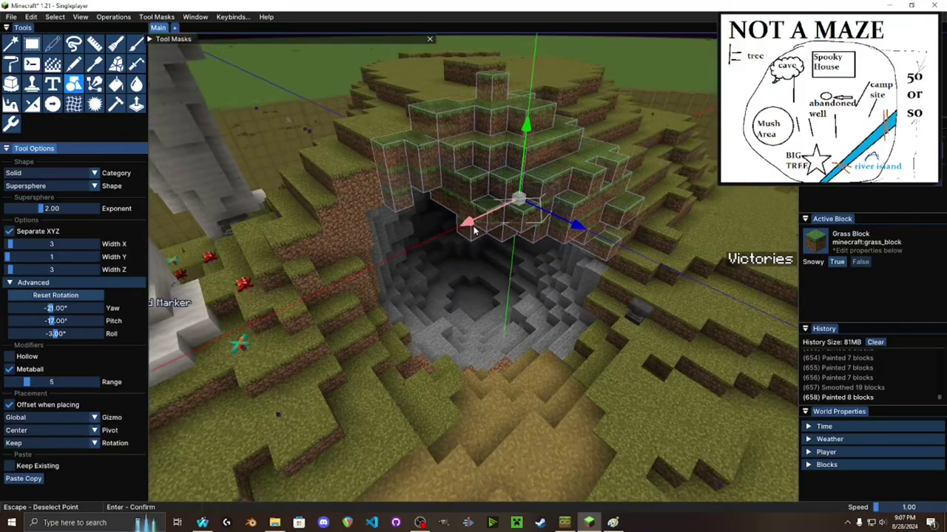
Place a grass block supersphere of widths 3, 1 and 3 with metaball range 5 over the cave entrance
key(Return)
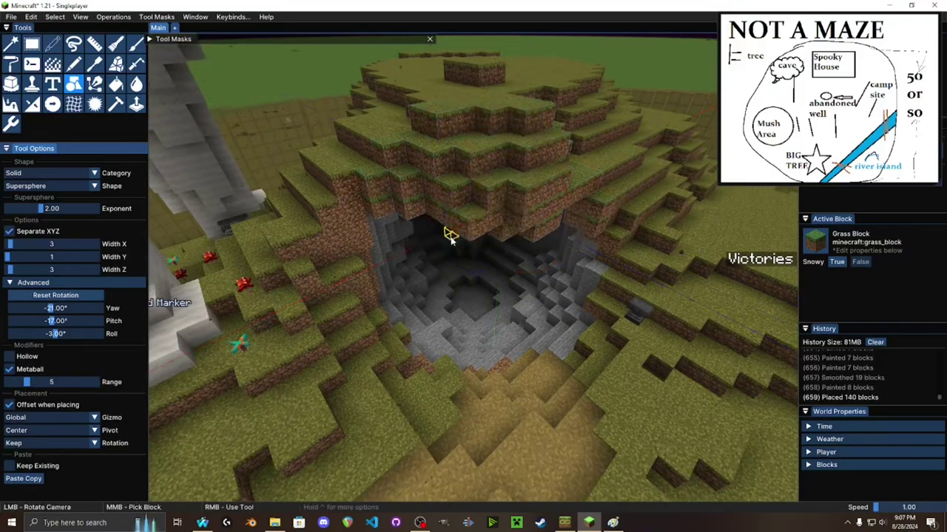
key(w)
drag(472, 197, 476, 271)
key(s)
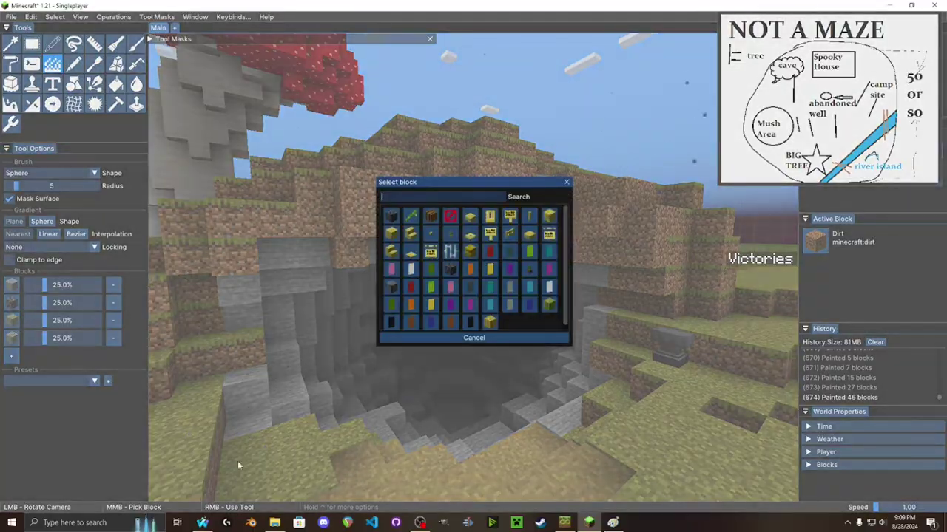
Consult the HueBlocks gradient in the browser, and set the gradient painter's third and fourth blocks to mud and blackstone
click(213, 523)
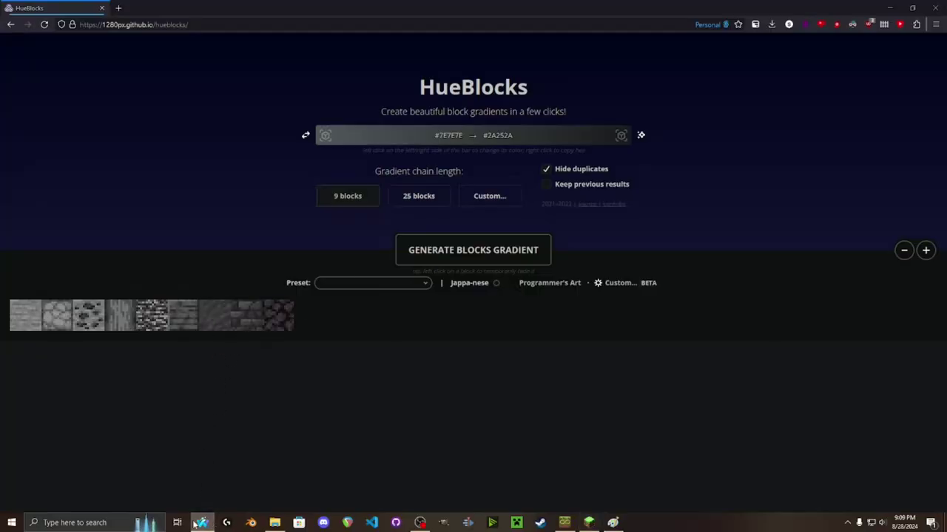
click(194, 523)
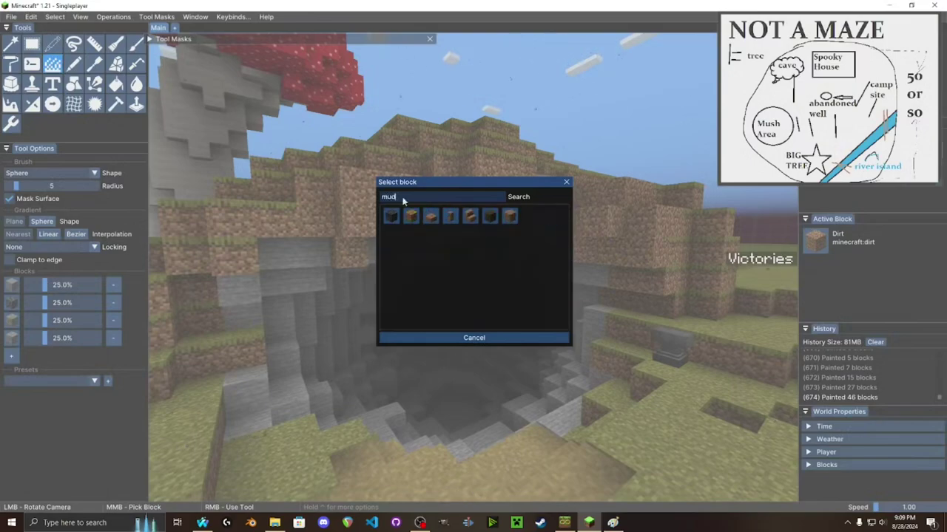
click(386, 217)
click(18, 342)
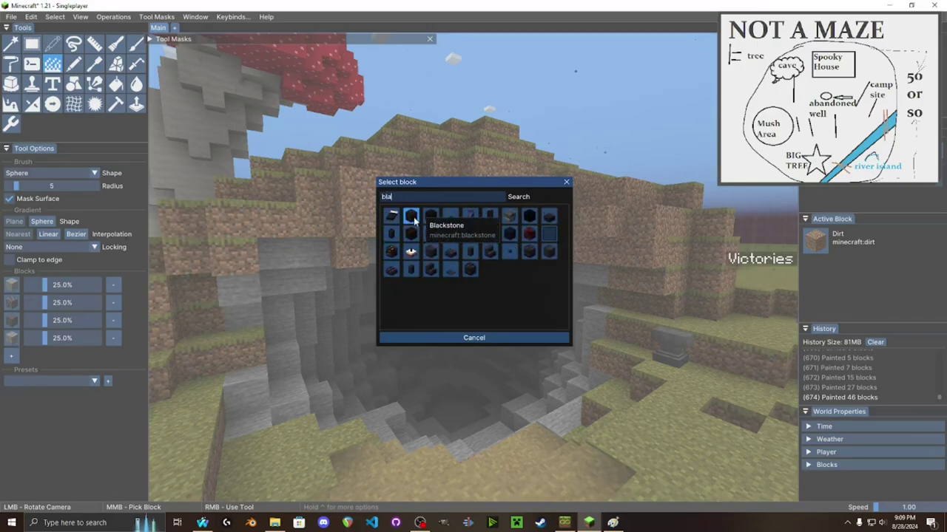
click(410, 216)
Paint the selected cave interior with the four-block spherical gradient using the radius 5 sphere brush
mouse_move(450, 376)
mouse_down()
mouse_move(520, 372)
mouse_move(492, 353)
mouse_up()
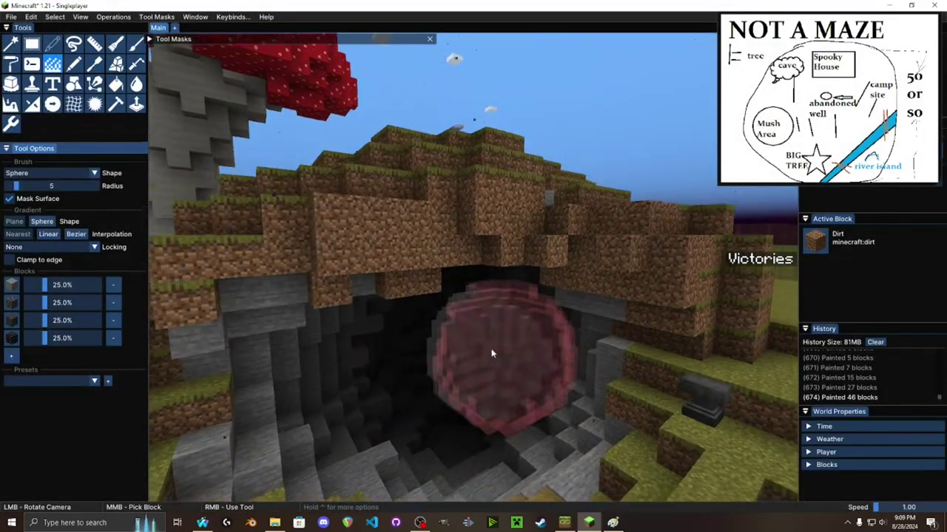
key(space)
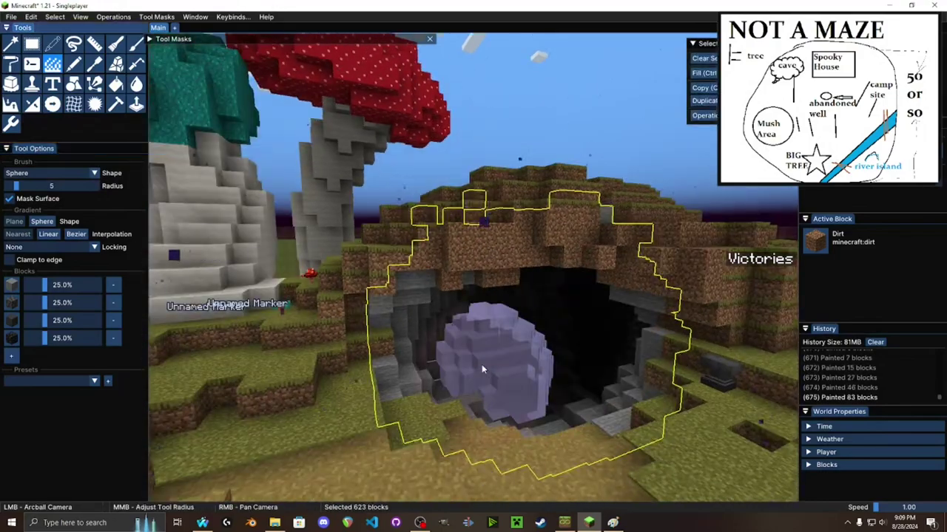
right_click(389, 372)
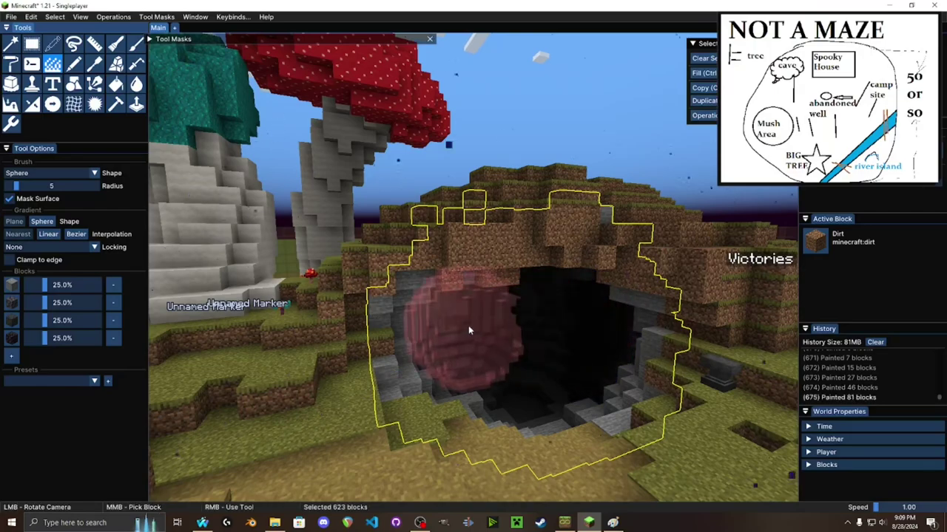
right_click(385, 362)
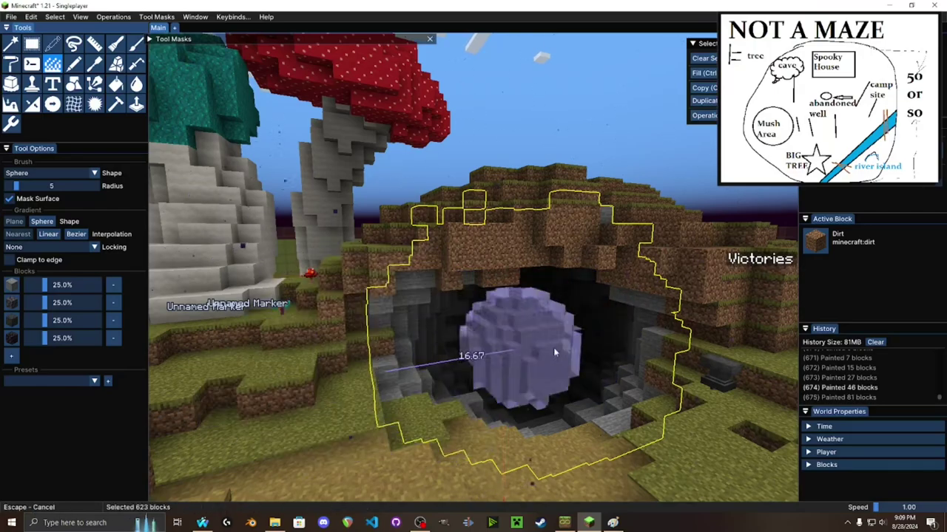
drag(611, 337, 547, 325)
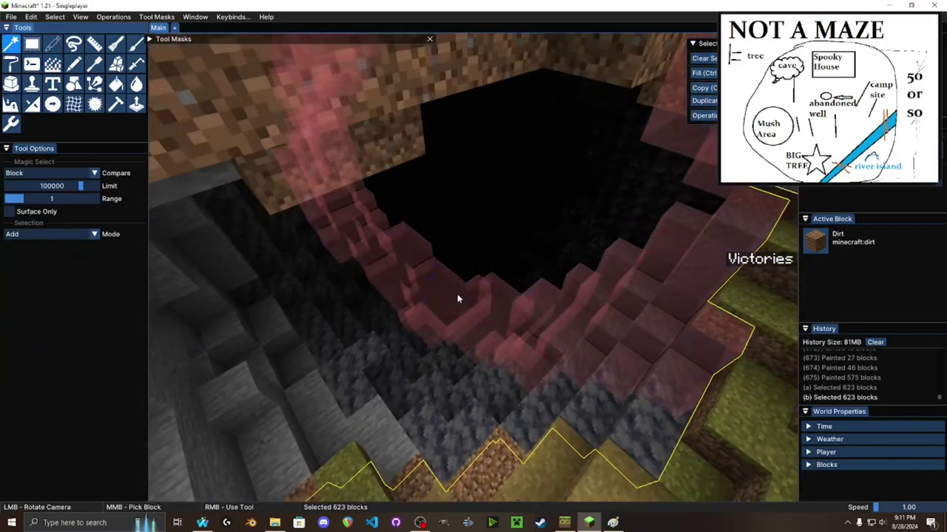
Magic-select the band of matching blocks around the cave's inner wall, comparing by block with limit 100000 and range 1
right_click(457, 294)
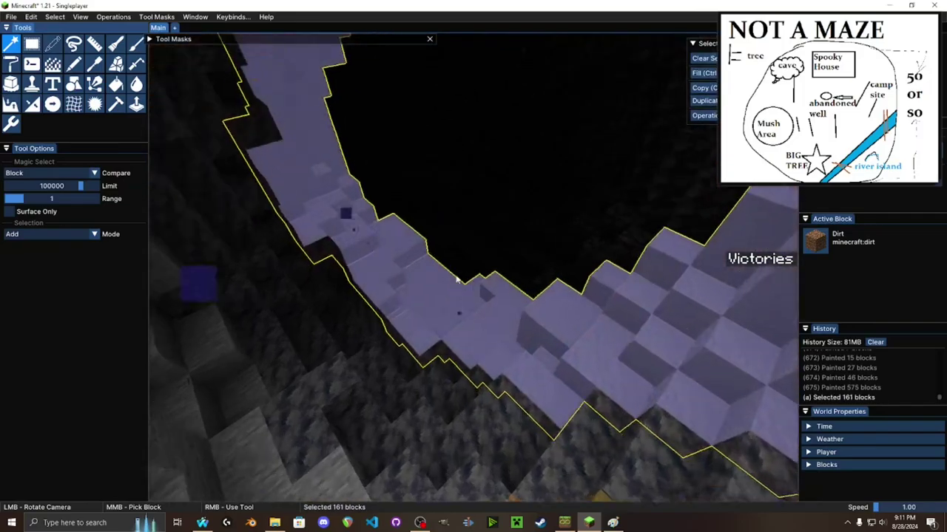
scroll(474, 261, down, 5)
scroll(471, 244, up, 5)
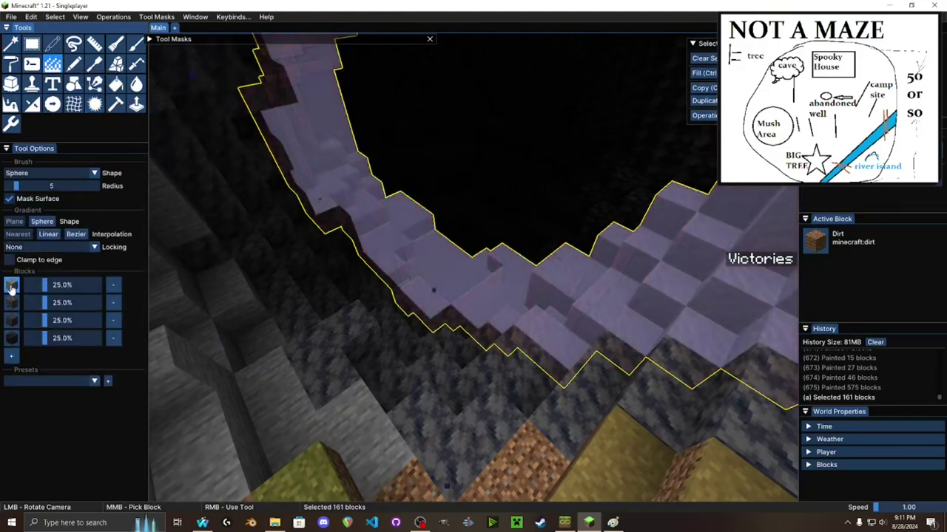
Consult the HueBlocks gradient in the browser, and open the gradient painter's third block for replacement
click(203, 523)
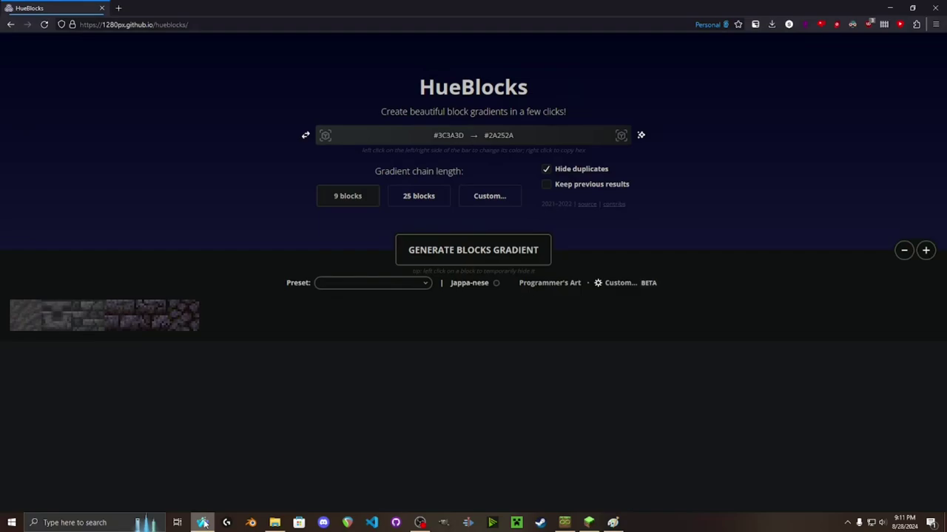
click(203, 523)
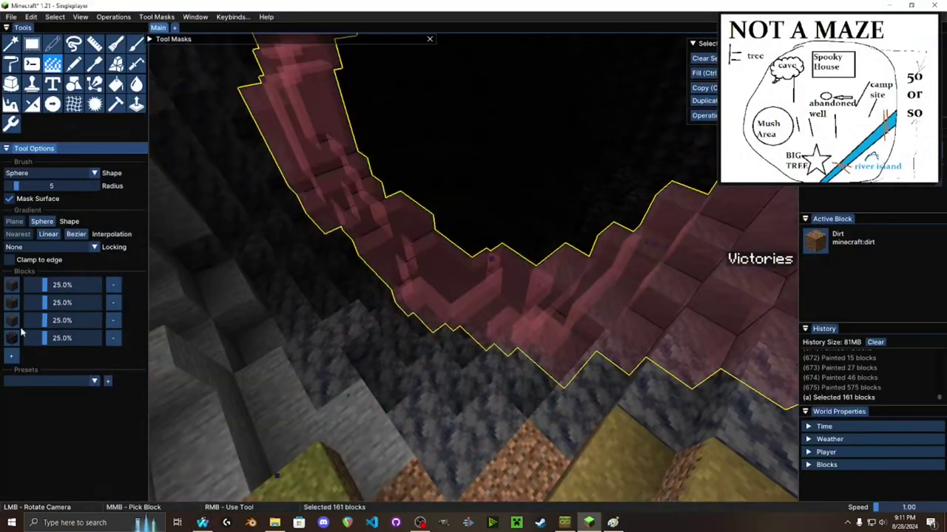
click(12, 321)
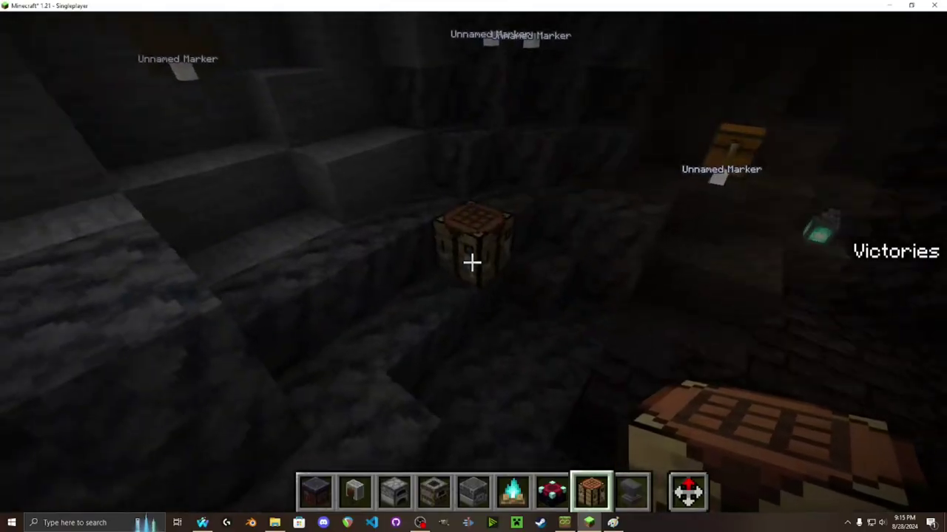
Place a crafting table on the cave floor and anvils below the chest beside the soul lantern
right_click(472, 263)
key(s)
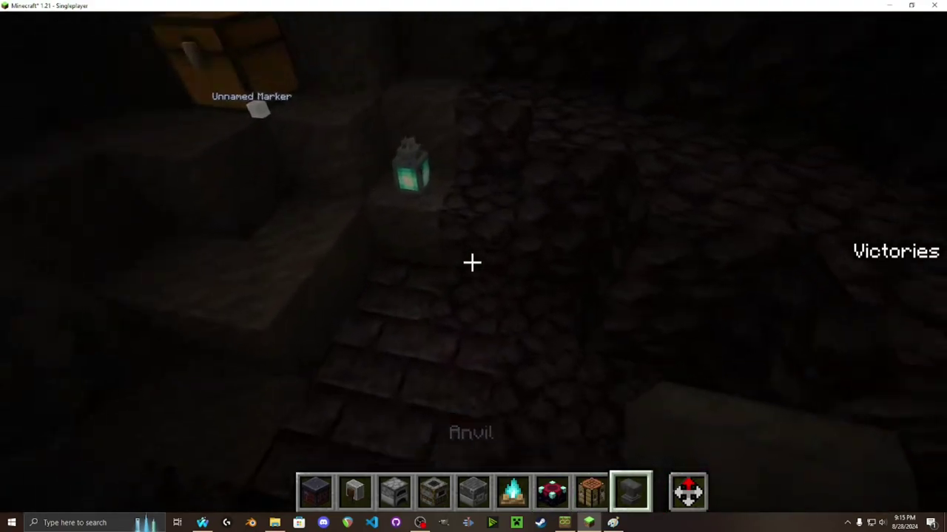
right_click(472, 262)
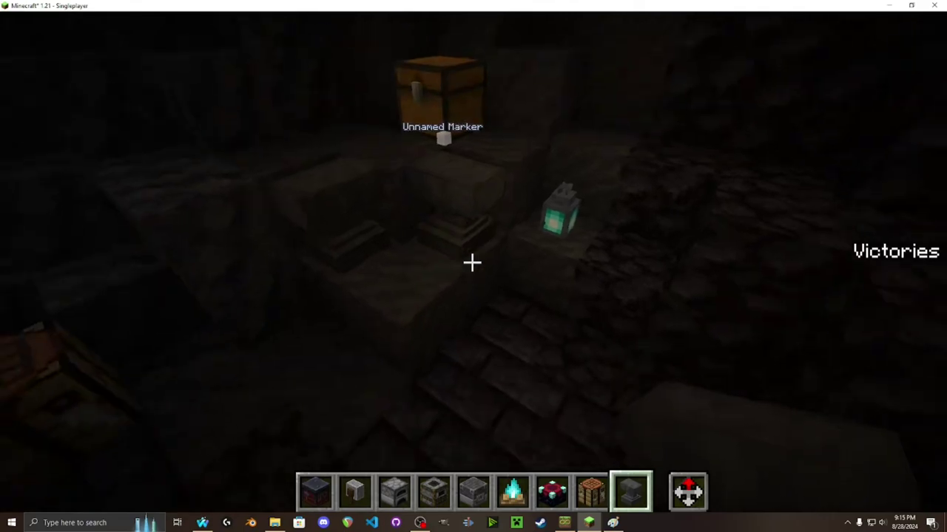
Place two smokers side by side on the cave floor in front of the other chest
scroll(472, 262, up, 1)
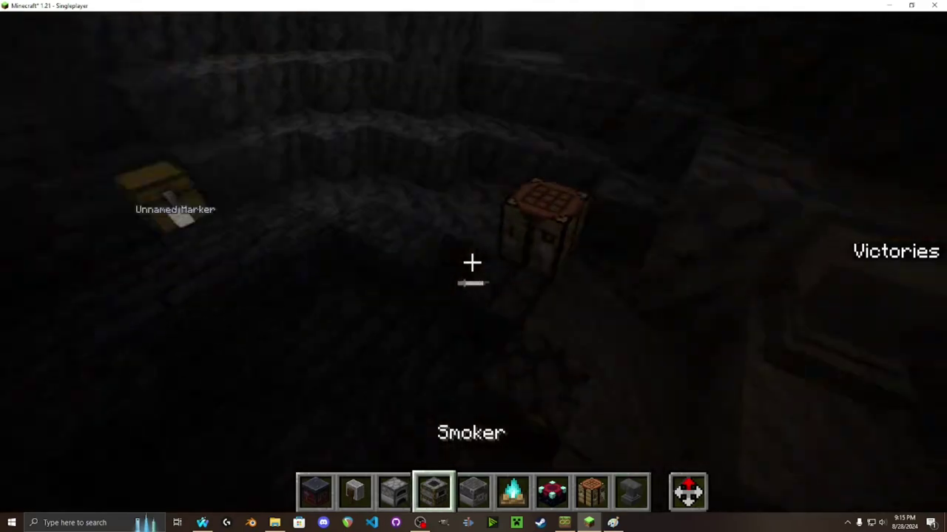
scroll(472, 263, down, 1)
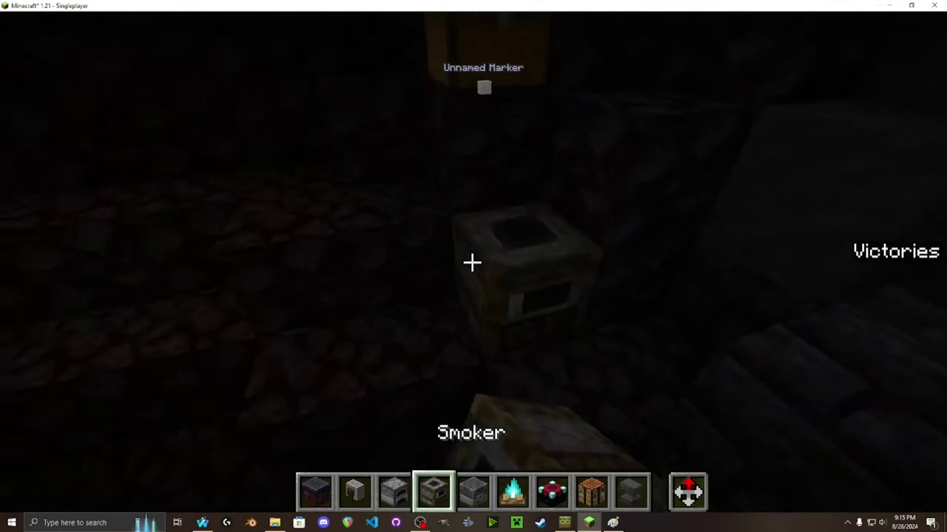
right_click(472, 262)
right_click(472, 262)
key(Escape)
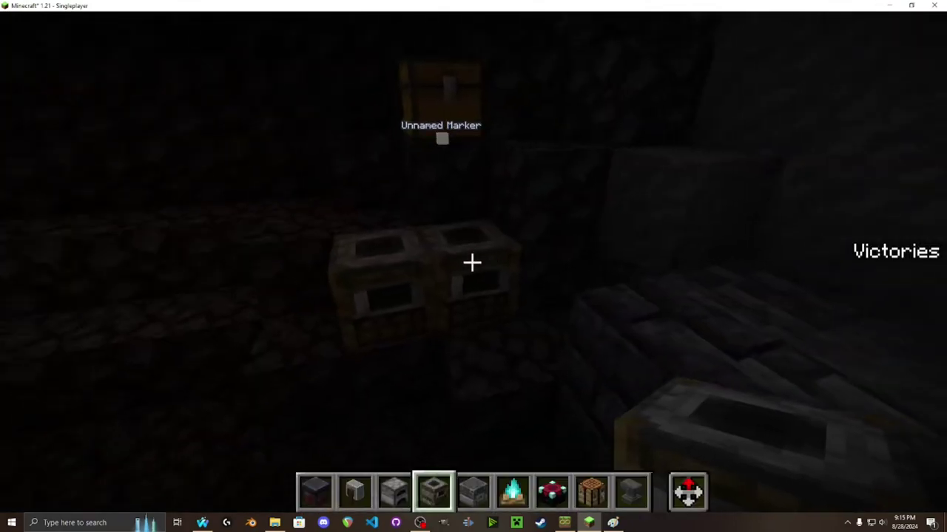
scroll(472, 262, up, 2)
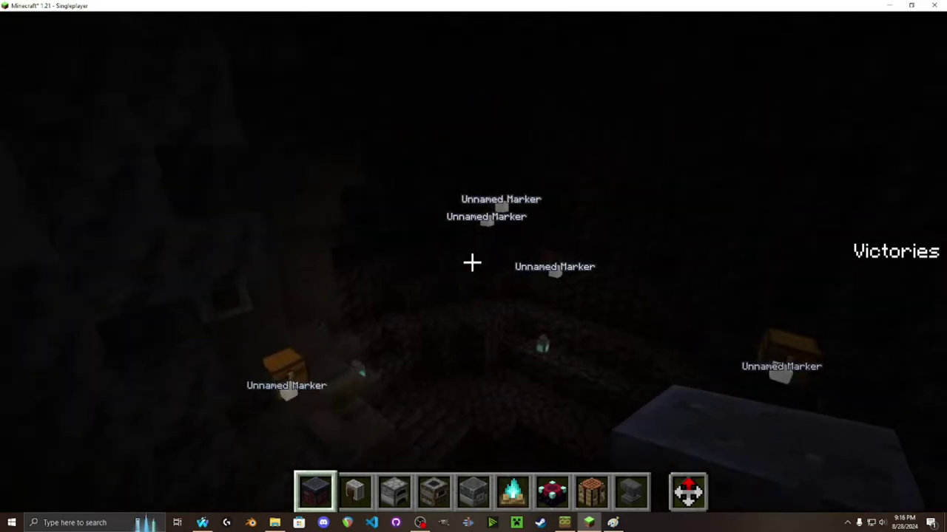
key(e)
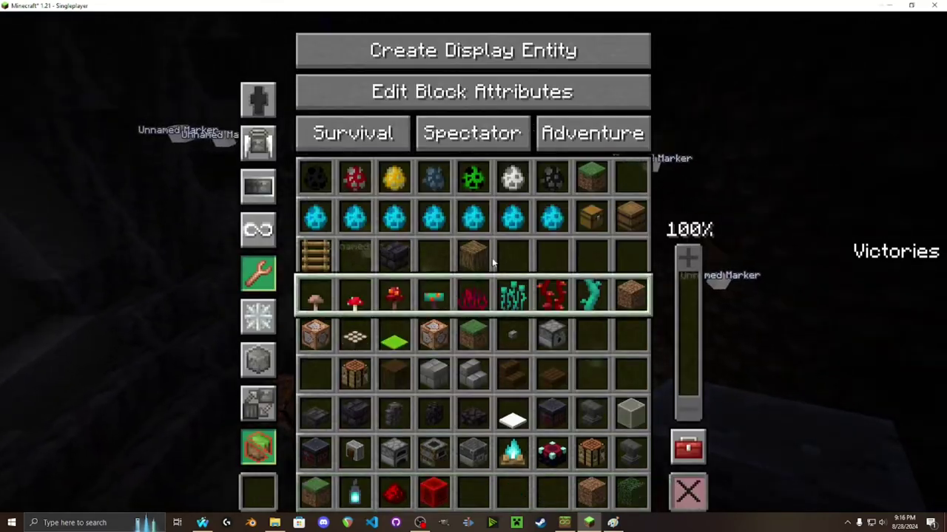
key(e)
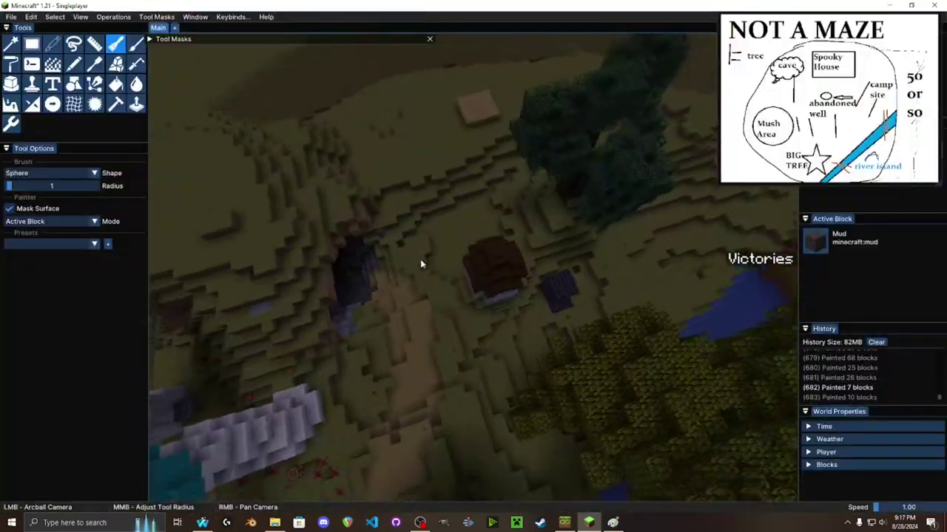
drag(420, 259, 580, 230)
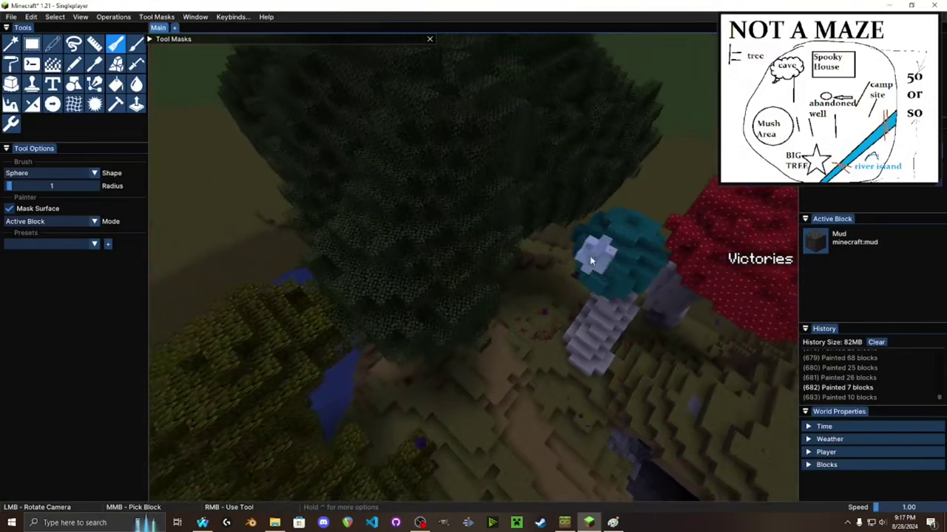
key(s)
drag(377, 216, 497, 329)
key(Caps_Lock)
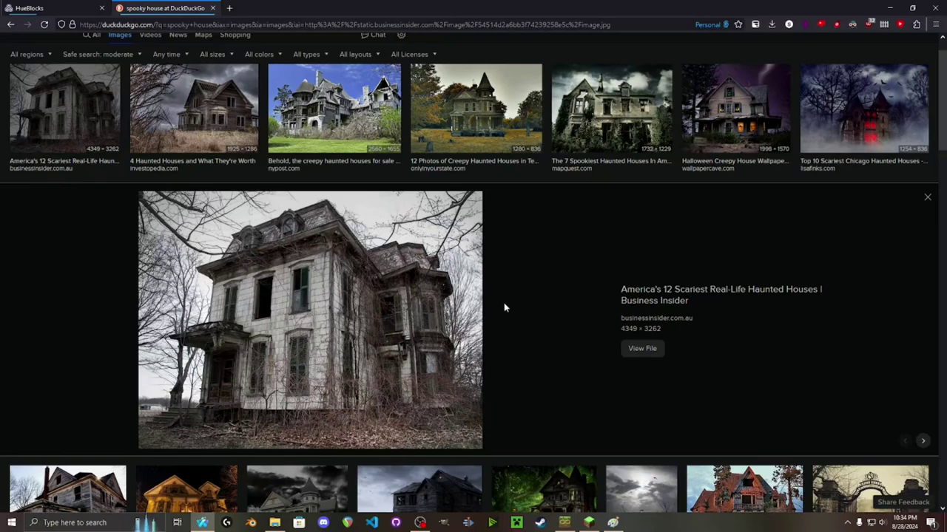
Open the abandoned mansion photo from the spooky house image search at full size, close the search results, and return to Minecraft
middle_click(387, 320)
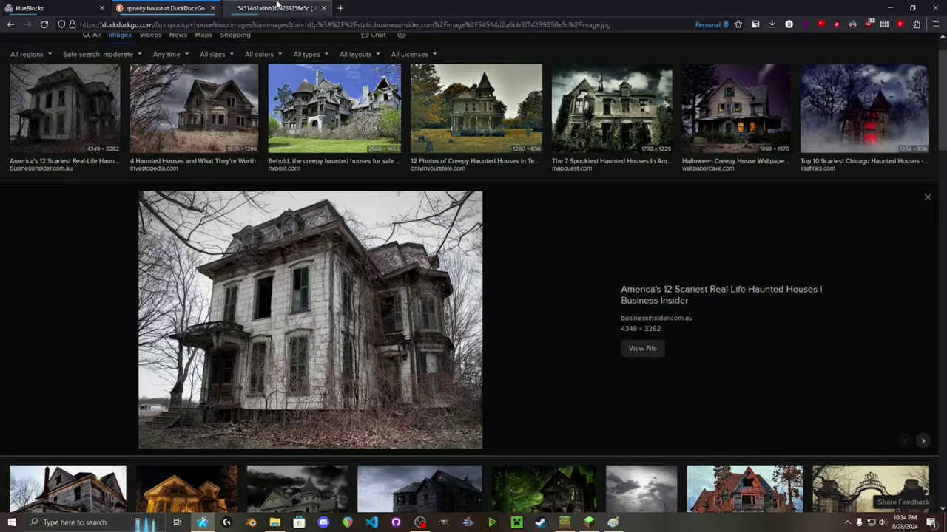
click(275, 5)
middle_click(161, 6)
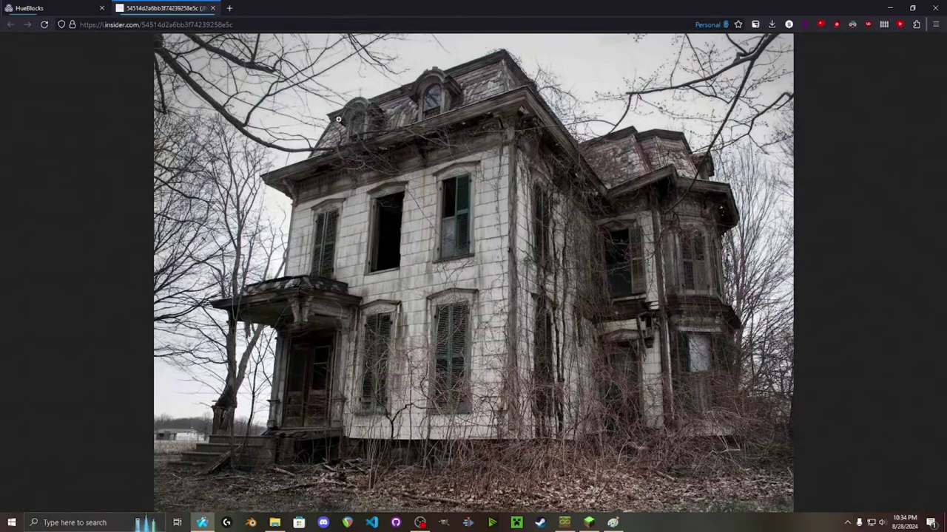
key(alt+Tab)
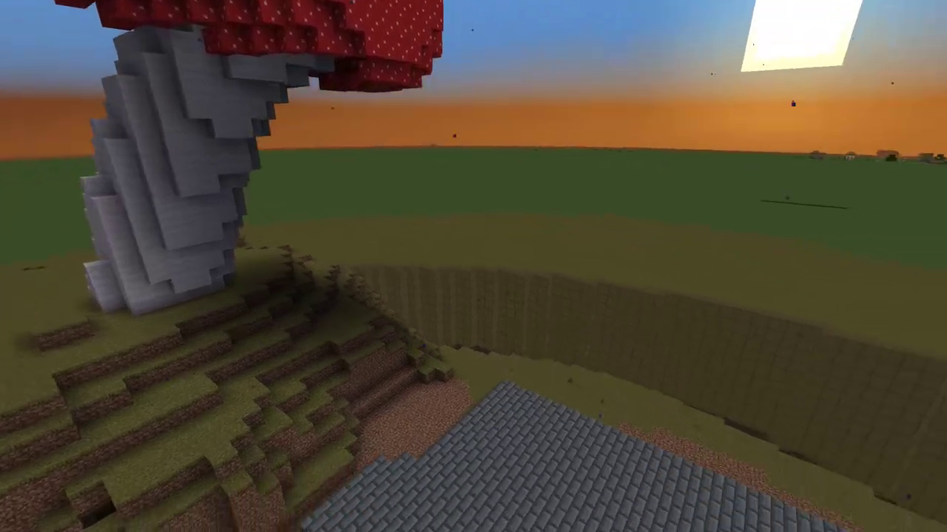